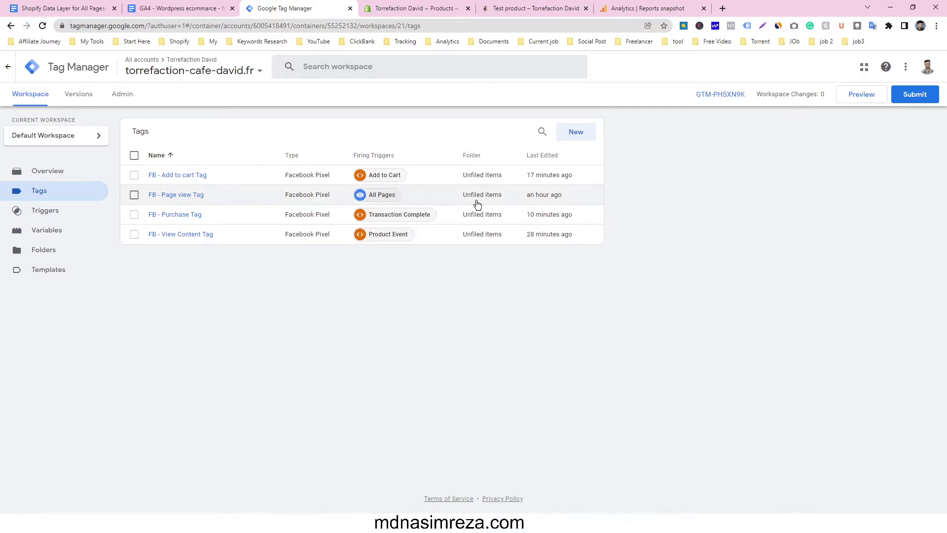
Create a new tag of type Google Analytics: GA4 Configuration.
{"action": "left_click", "coordinate": [577, 131]}
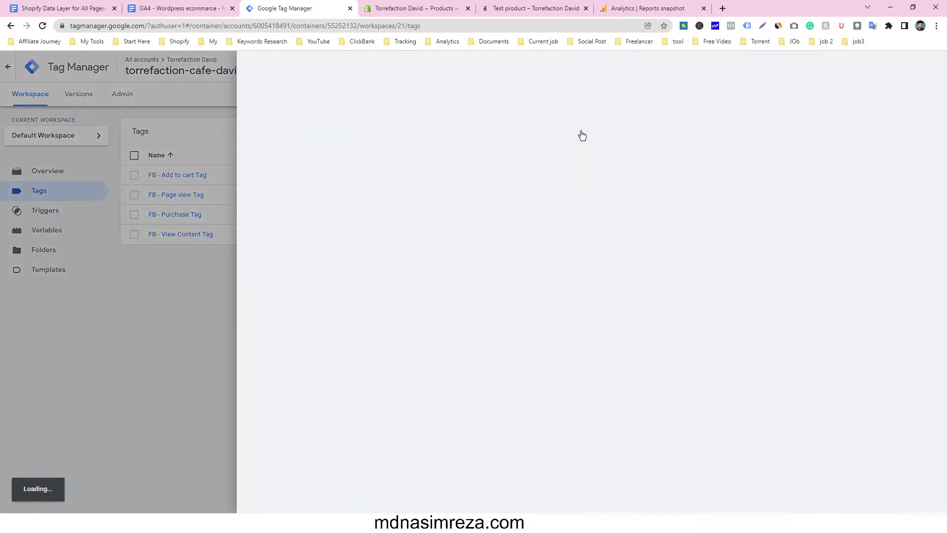
{"action": "left_click", "coordinate": [522, 154]}
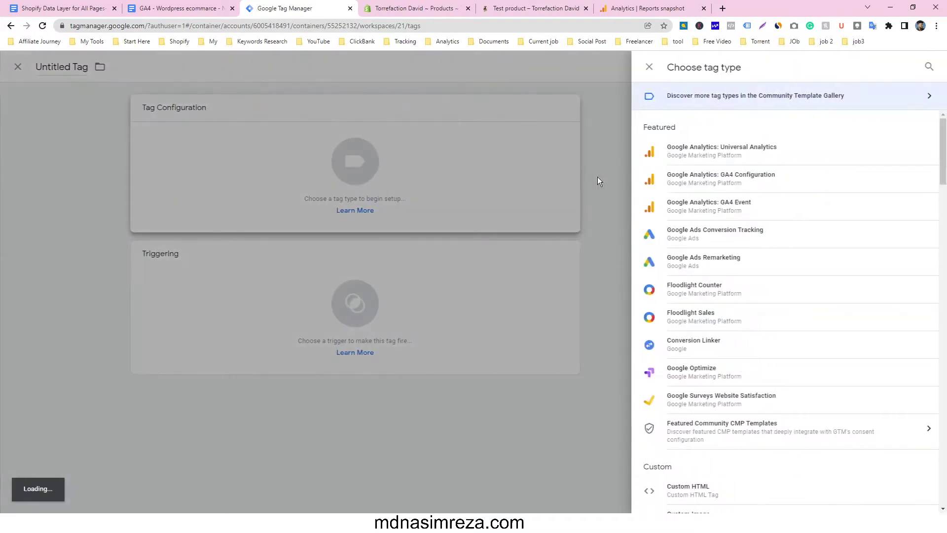
{"action": "left_click", "coordinate": [702, 185]}
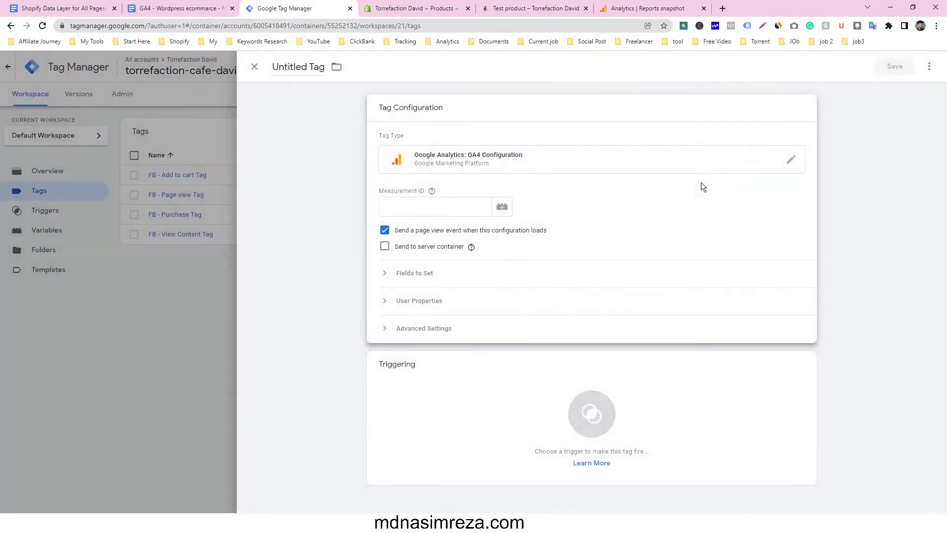
{"action": "left_click", "coordinate": [457, 211]}
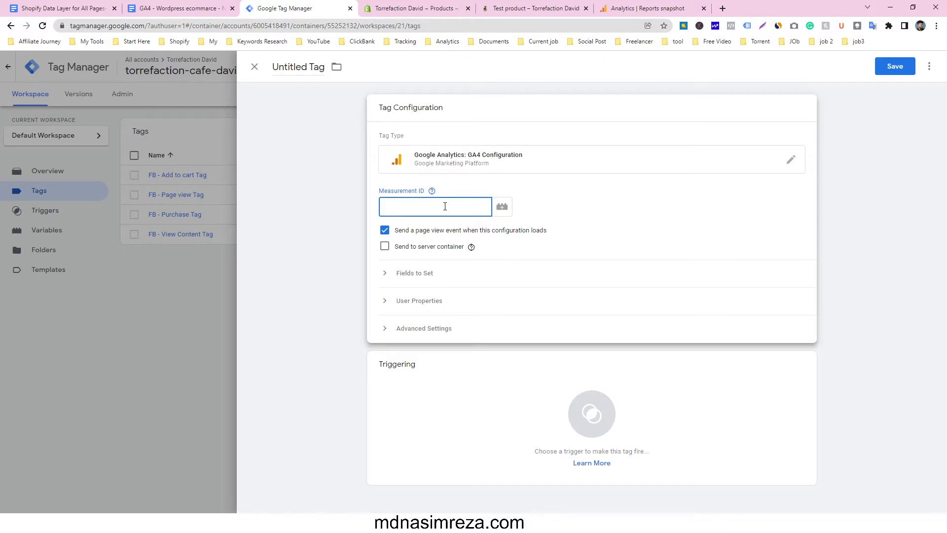
Switch to Google Analytics and copy the measurement ID from the torrefaction-cafe-david.fr web data stream.
{"action": "left_click", "coordinate": [648, 9]}
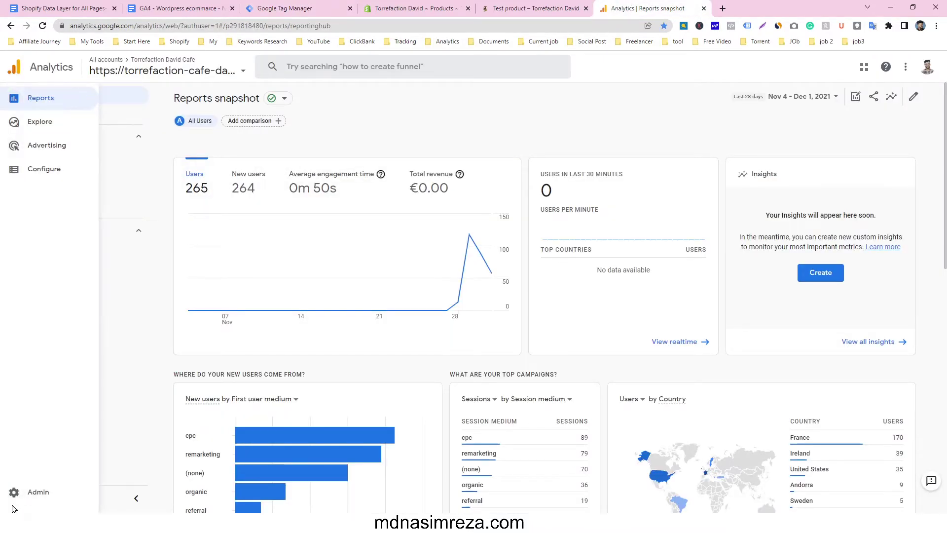
{"action": "left_click", "coordinate": [13, 491]}
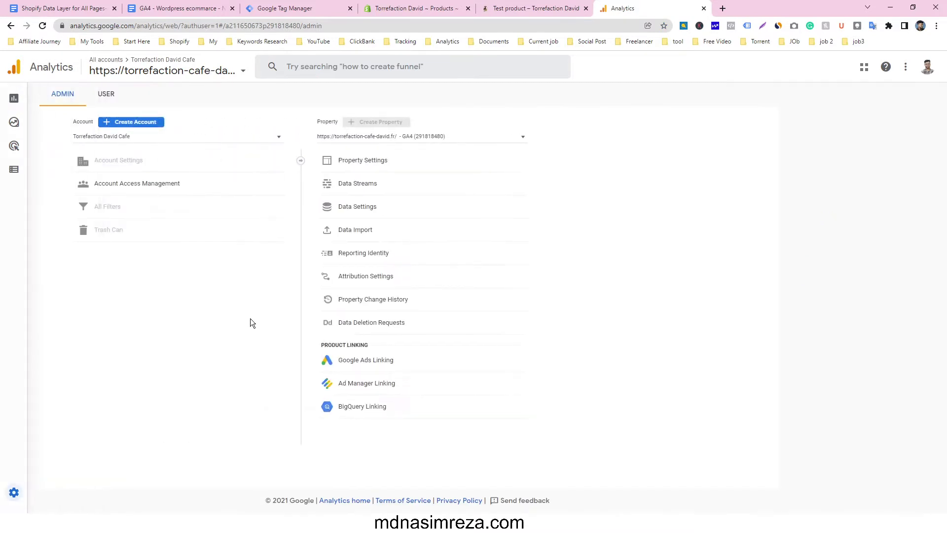
{"action": "left_click", "coordinate": [390, 183]}
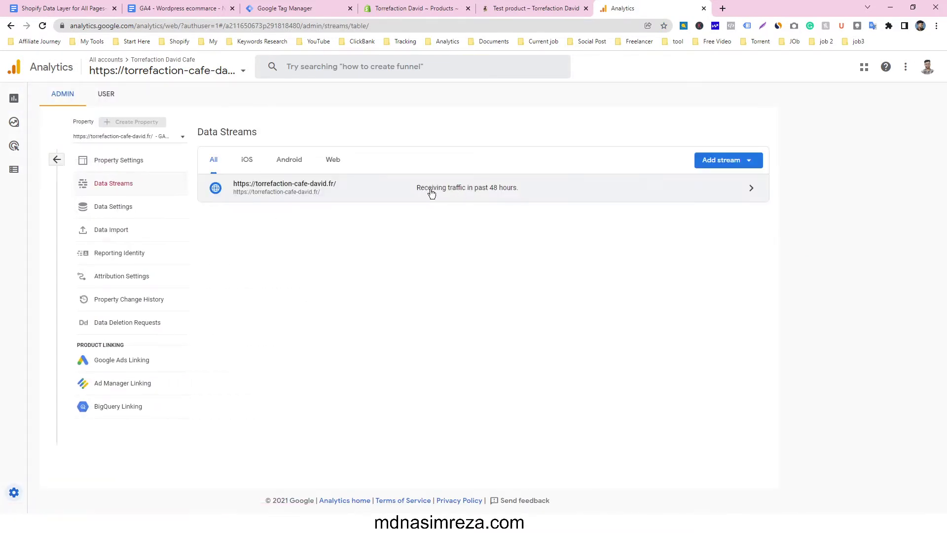
{"action": "left_click", "coordinate": [430, 190]}
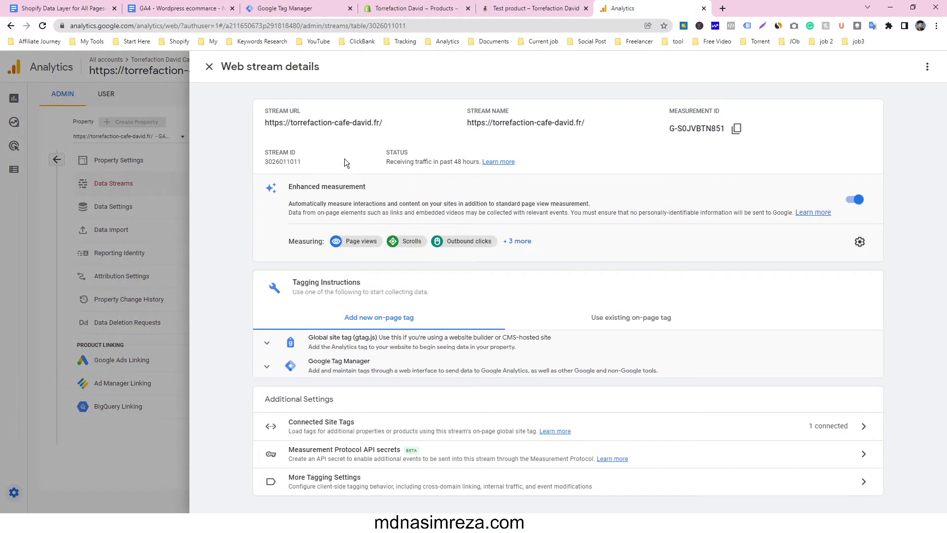
{"action": "left_click", "coordinate": [741, 131]}
Back in Tag Manager, paste the measurement ID into the new tag and set it to fire on the All Pages trigger.
{"action": "left_click", "coordinate": [518, 8]}
{"action": "left_click", "coordinate": [415, 8]}
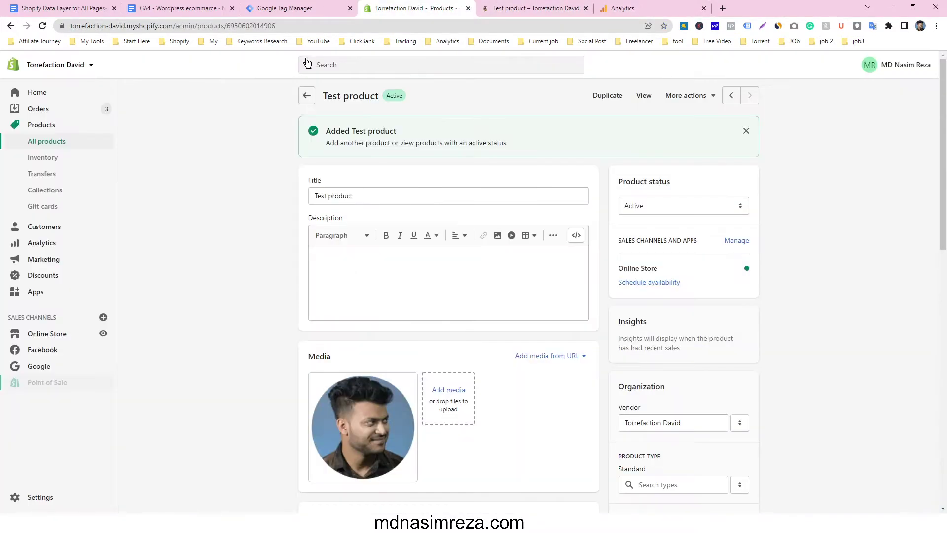
{"action": "left_click", "coordinate": [290, 12]}
{"action": "key", "text": "ctrl+v"}
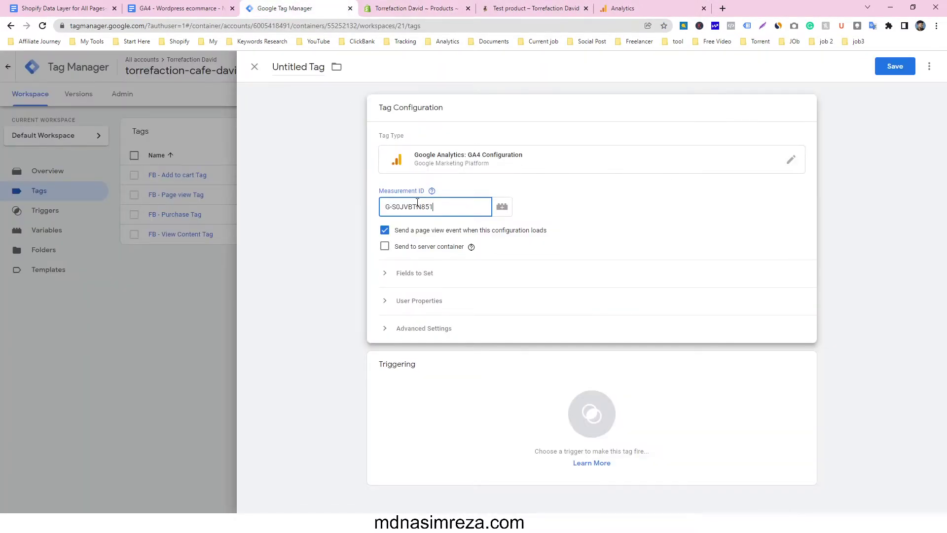
{"action": "left_click", "coordinate": [478, 385]}
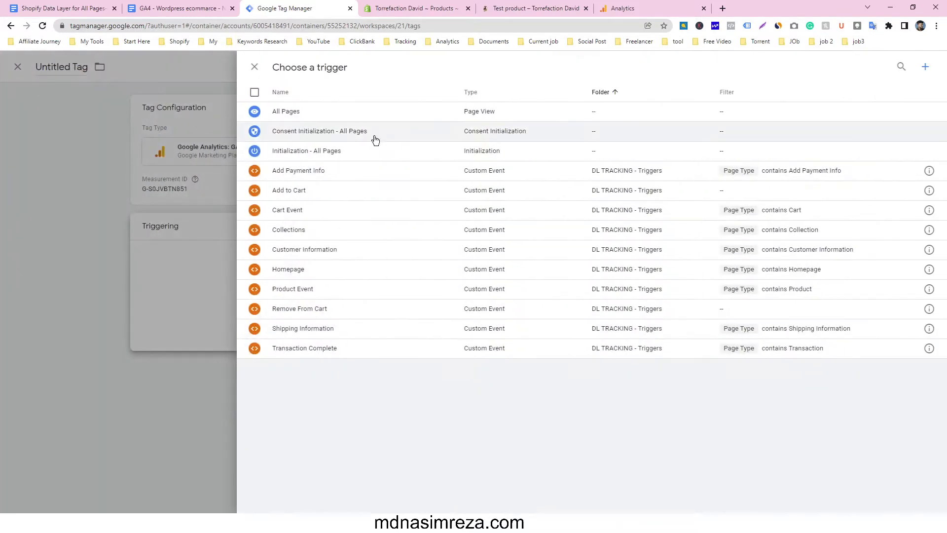
{"action": "left_click", "coordinate": [354, 112]}
Name the tag "GA4 Base code Tag" and save it.
{"action": "left_click_drag", "start_coordinate": [307, 66], "coordinate": [264, 64]}
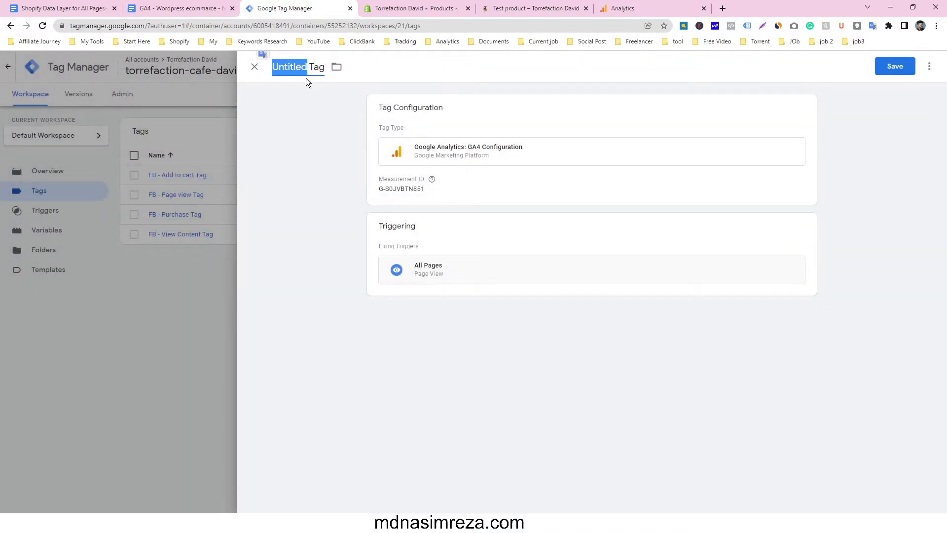
{"action": "type", "text": "GA"}
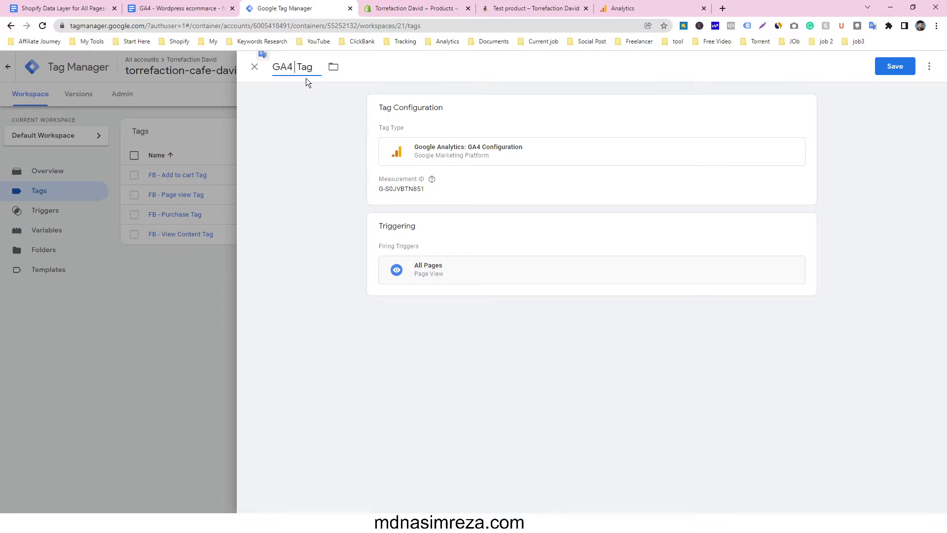
{"action": "type", "text": "4 Base code"}
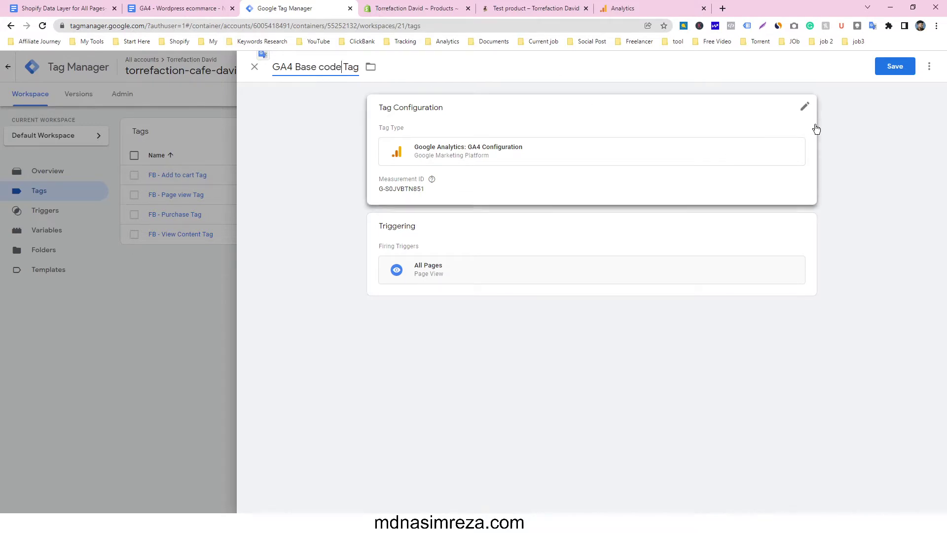
{"action": "left_click", "coordinate": [890, 69]}
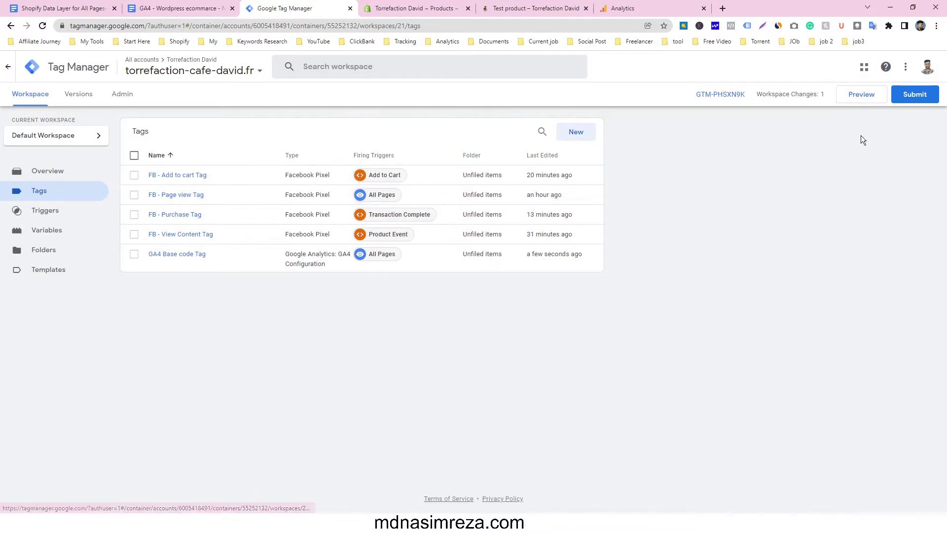
Publish the workspace changes as a new version named "ga4 active".
{"action": "left_click", "coordinate": [915, 94]}
{"action": "left_click", "coordinate": [444, 183]}
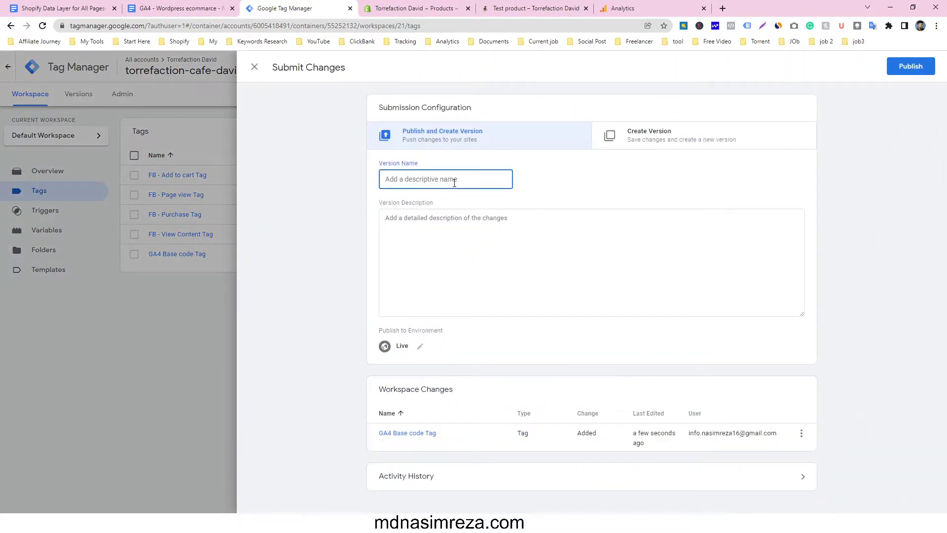
{"action": "type", "text": "ga4 active"}
{"action": "left_click", "coordinate": [906, 61]}
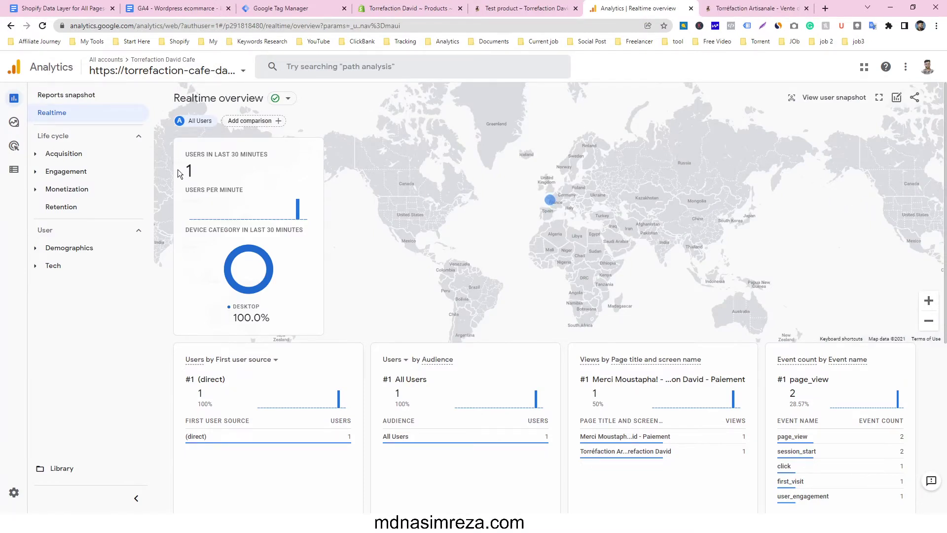
View the store's homepage and return to the Google Analytics Realtime overview to check for live traffic.
{"action": "left_click", "coordinate": [760, 15]}
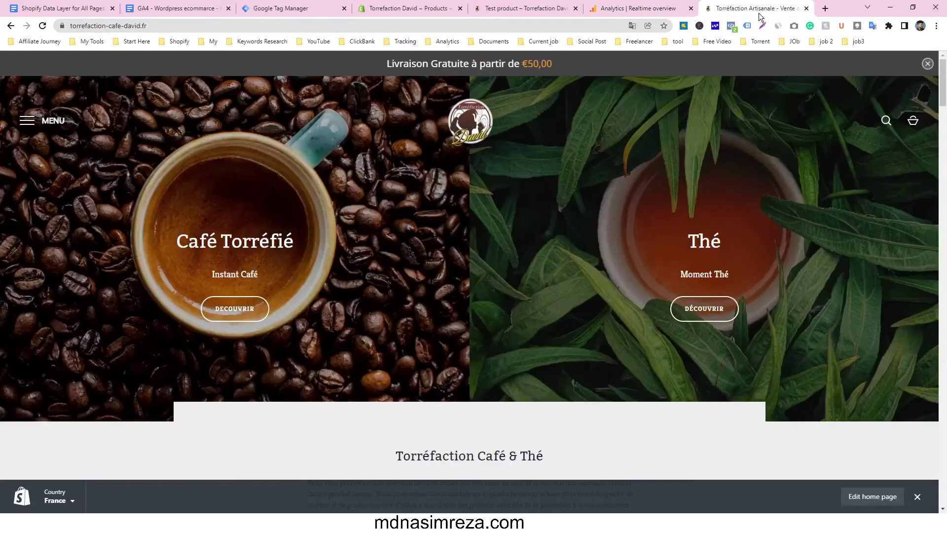
{"action": "left_click", "coordinate": [656, 8]}
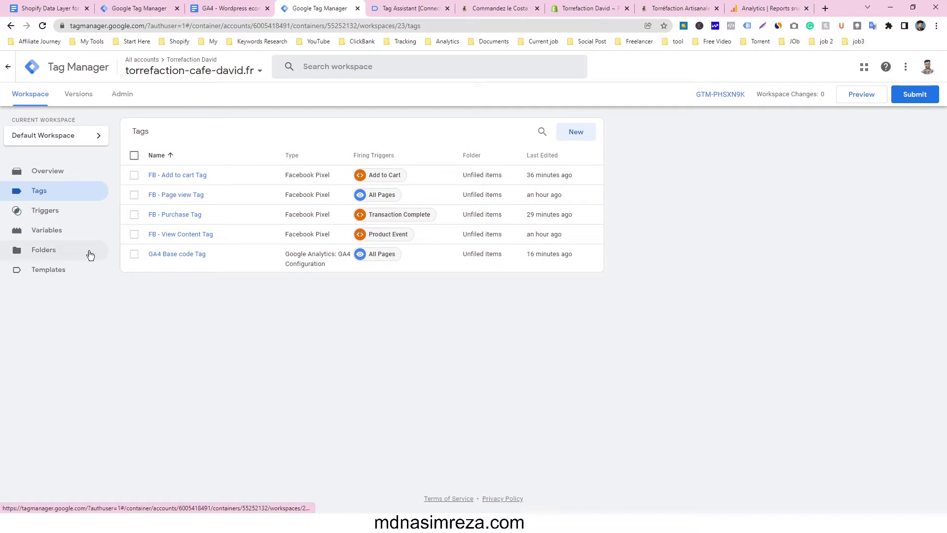
Open the container's variables, then examine the eventModel and items structure of the Costa Rica Tarrazu page's view_item data layer in Tag Assistant.
{"action": "left_click", "coordinate": [71, 236]}
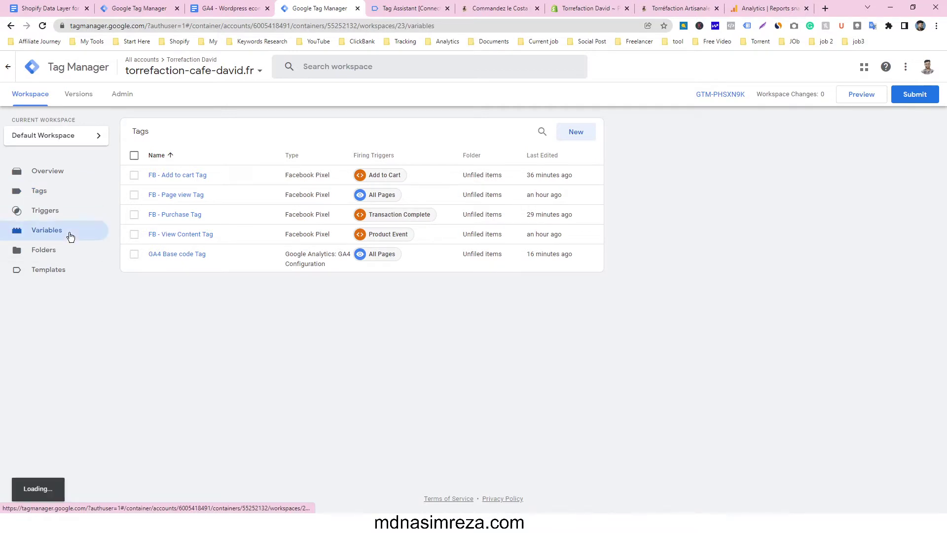
{"action": "left_click", "coordinate": [437, 6]}
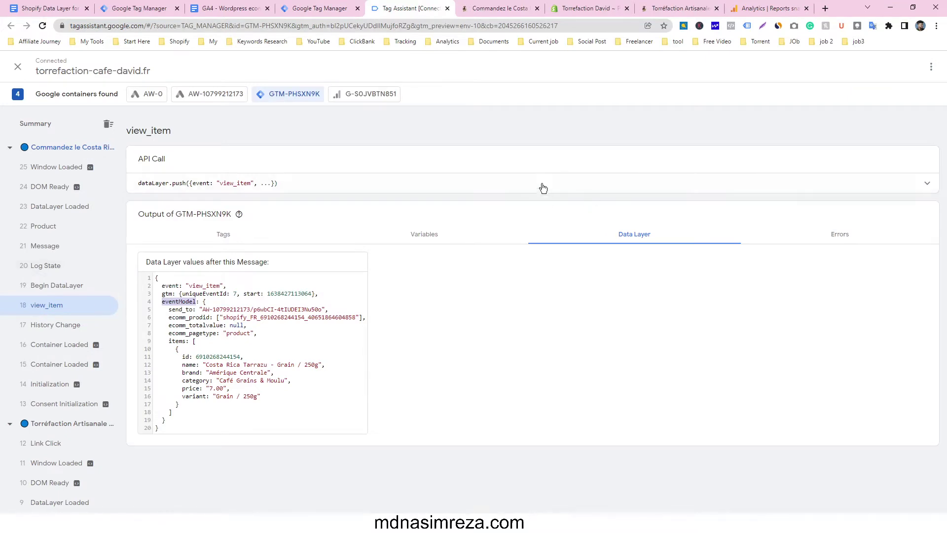
{"action": "left_click", "coordinate": [528, 7]}
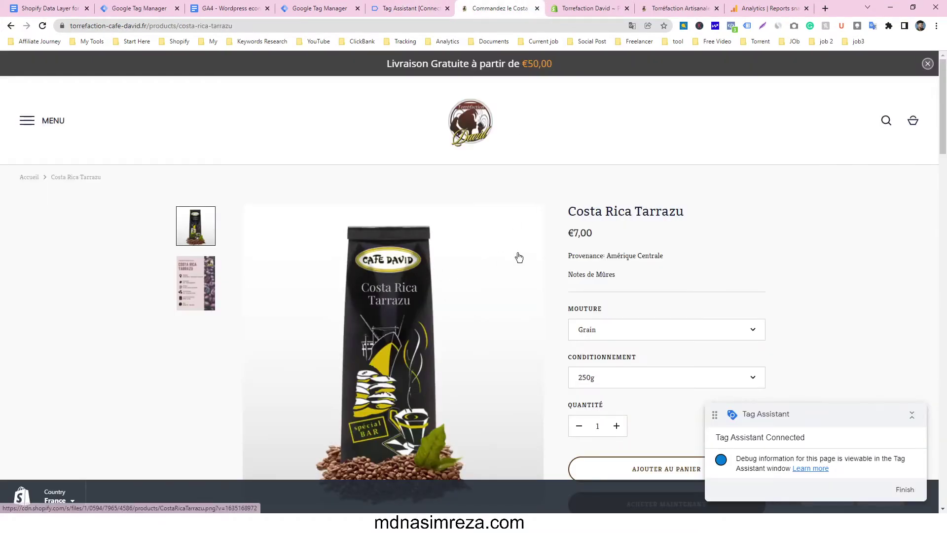
{"action": "left_click", "coordinate": [414, 5]}
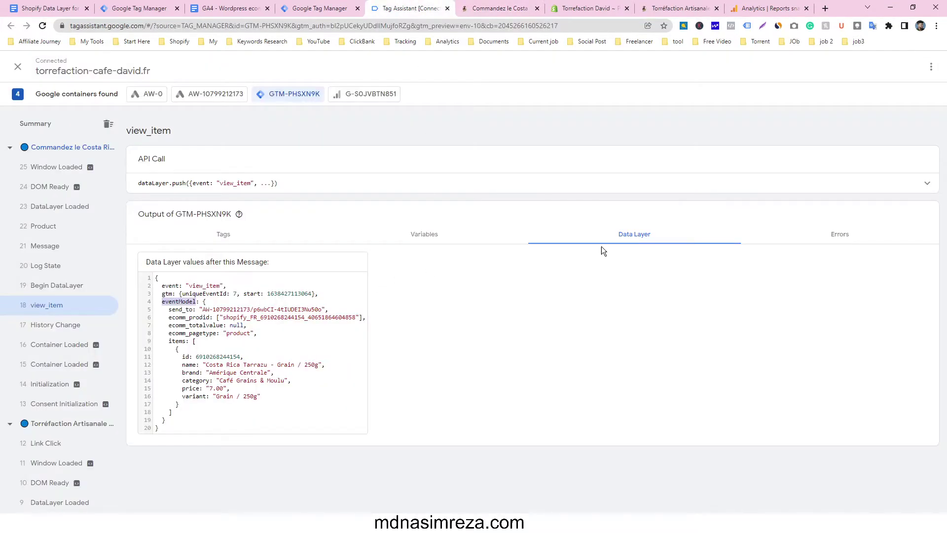
{"action": "left_click", "coordinate": [176, 303]}
{"action": "left_click_drag", "start_coordinate": [164, 301], "coordinate": [193, 302]}
{"action": "left_click_drag", "start_coordinate": [167, 341], "coordinate": [177, 340]}
{"action": "left_click", "coordinate": [199, 325]}
In Tag Manager, create a new user-defined variable of type Data Layer Variable.
{"action": "left_click", "coordinate": [330, 9]}
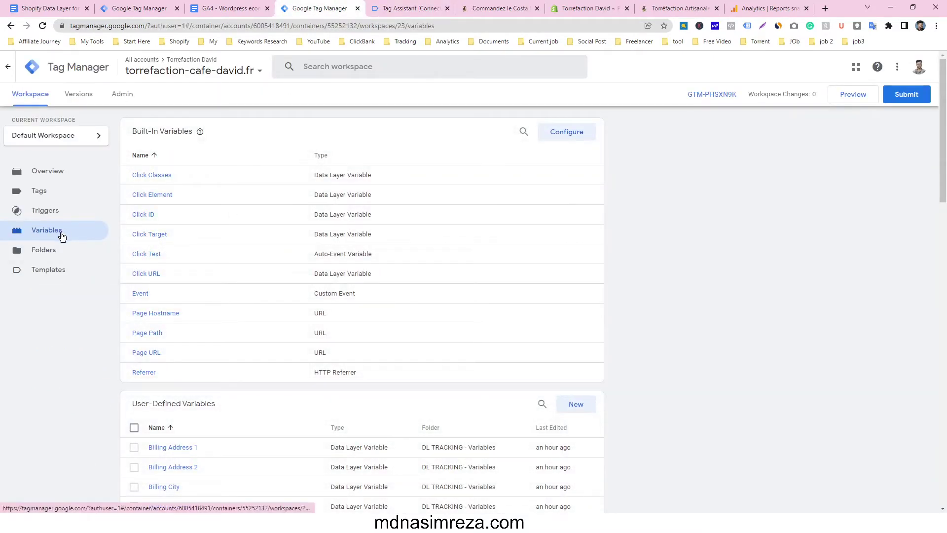
{"action": "scroll", "coordinate": [196, 257], "scroll_direction": "down", "scroll_amount": 1}
{"action": "scroll", "coordinate": [200, 254], "scroll_direction": "down", "scroll_amount": 5}
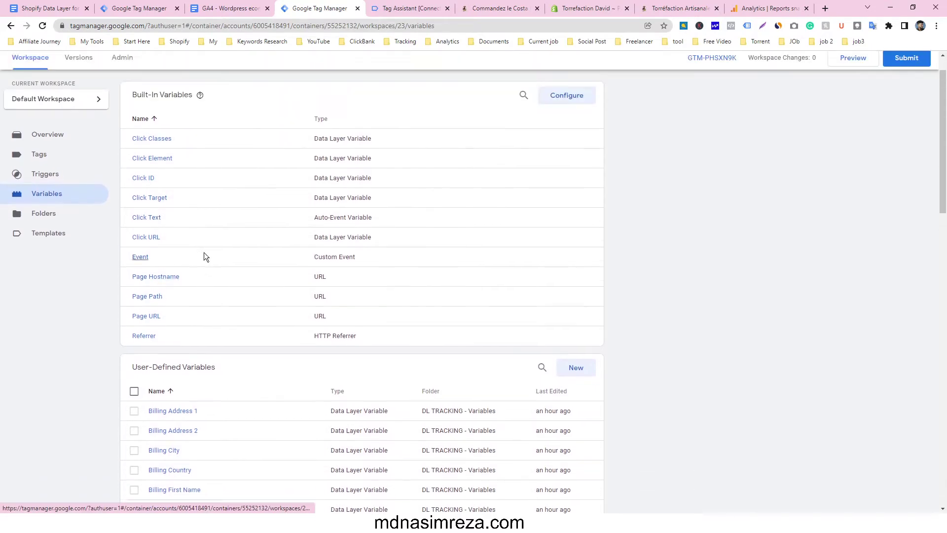
{"action": "left_click", "coordinate": [566, 157]}
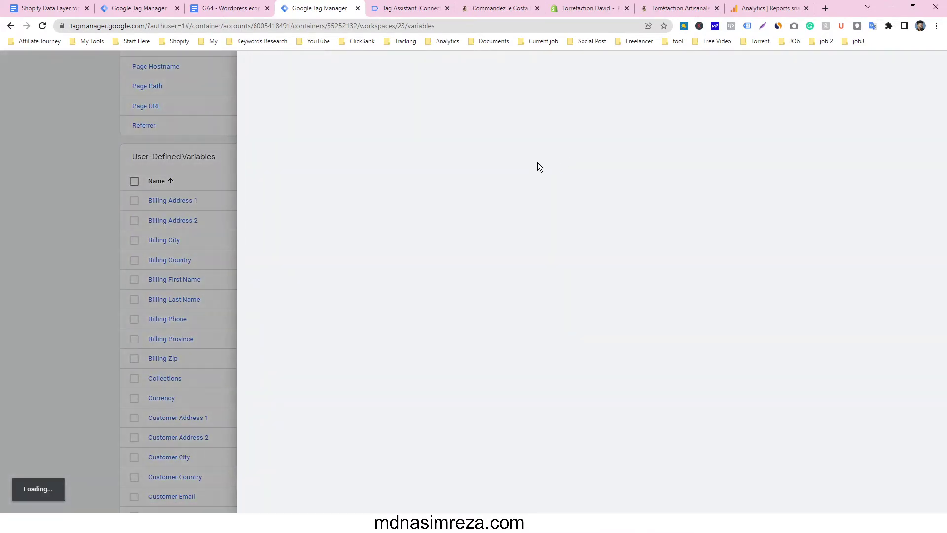
{"action": "left_click", "coordinate": [505, 156]}
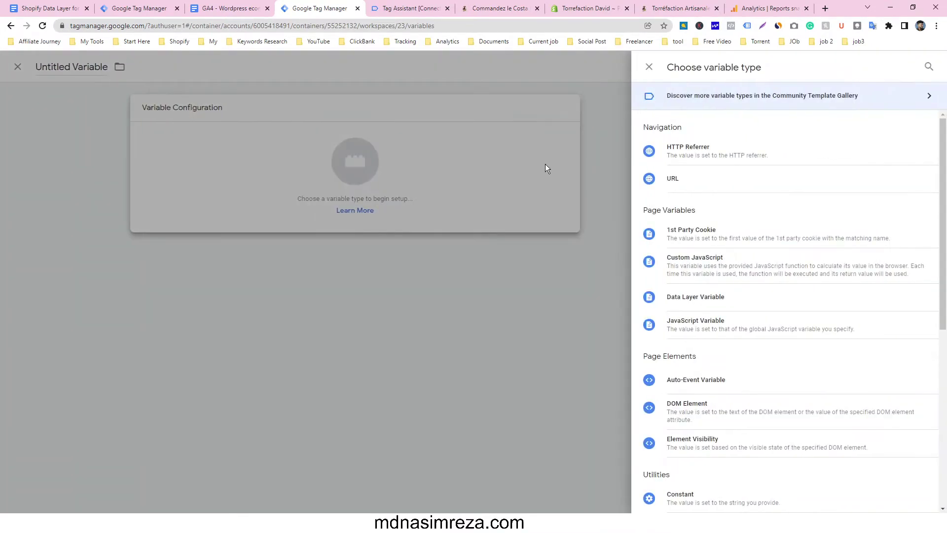
{"action": "scroll", "coordinate": [773, 238], "scroll_direction": "down", "scroll_amount": 6}
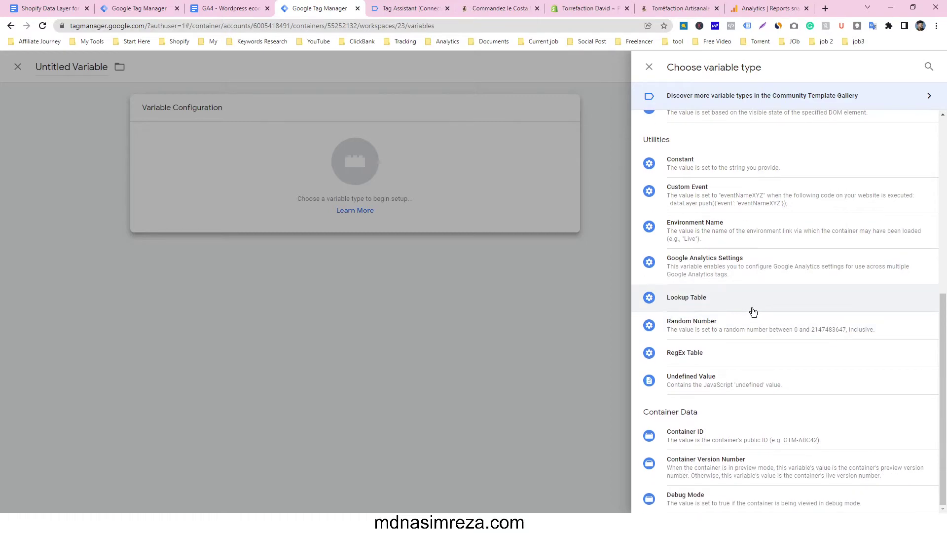
{"action": "scroll", "coordinate": [744, 296], "scroll_direction": "up", "scroll_amount": 4}
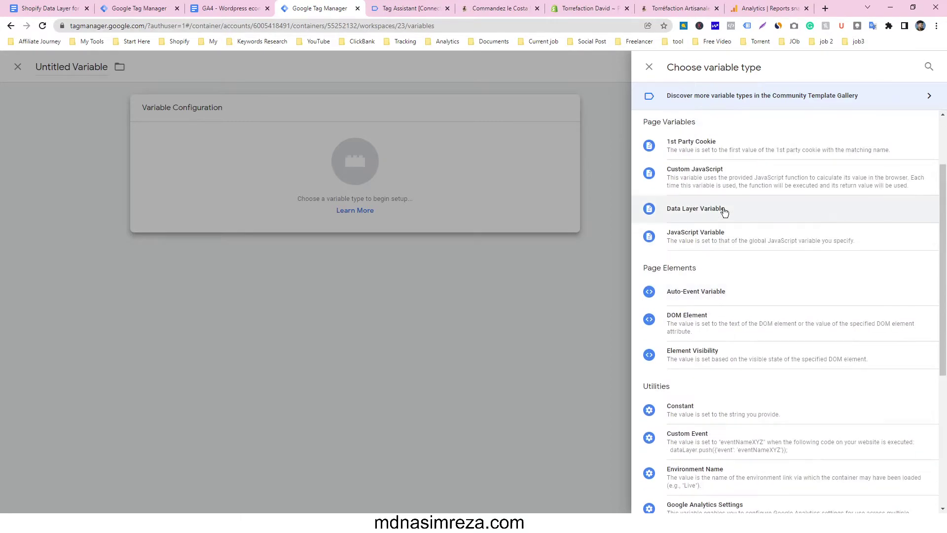
{"action": "left_click", "coordinate": [727, 207]}
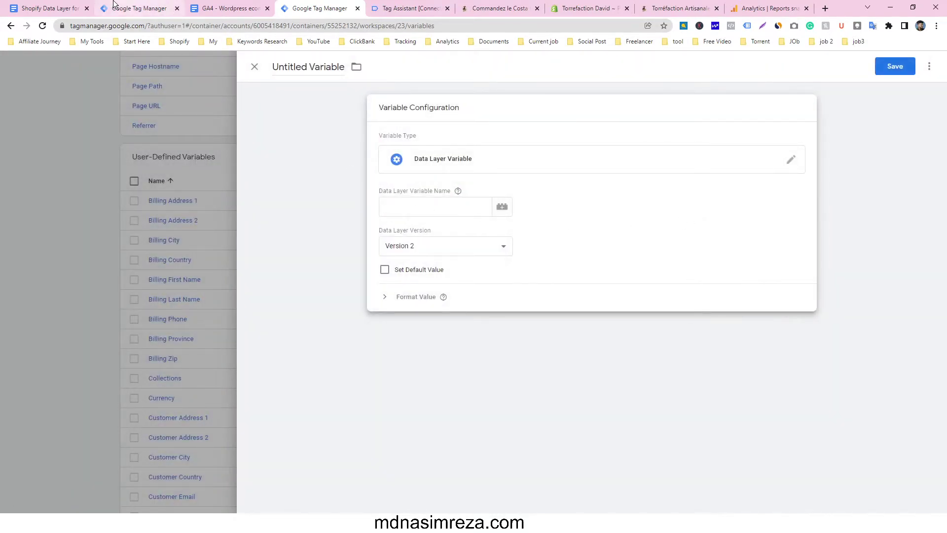
Copy eventModel.items from the Shopify notes in the Google Docs document and enter it as the Data Layer Variable Name.
{"action": "left_click", "coordinate": [230, 9]}
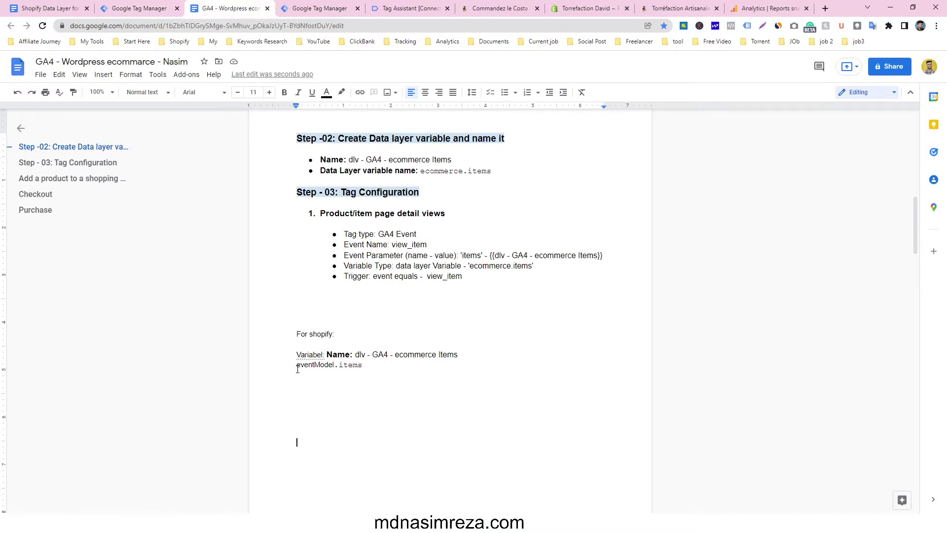
{"action": "left_click_drag", "start_coordinate": [297, 366], "coordinate": [363, 365]}
{"action": "key", "text": "ctrl+c"}
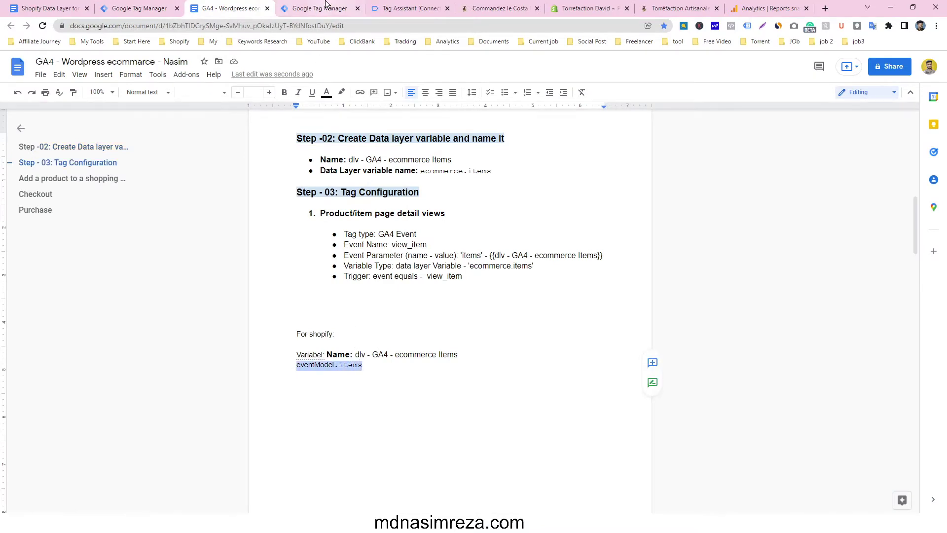
{"action": "left_click", "coordinate": [320, 8]}
{"action": "left_click", "coordinate": [429, 207]}
{"action": "key", "text": "ctrl+v"}
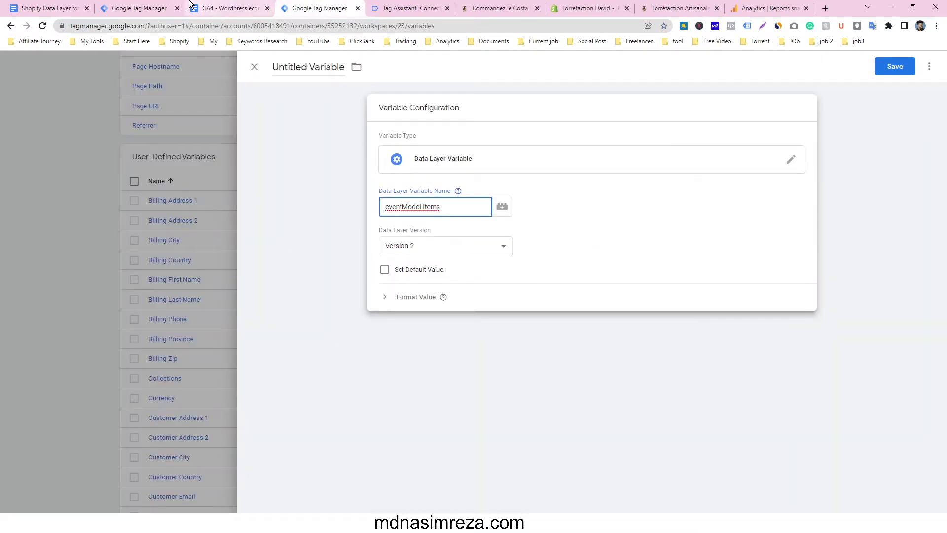
Title the new variable "dlv - GA4 - ecommerce Items", copying the name from the Google Docs notes.
{"action": "left_click", "coordinate": [221, 5]}
{"action": "left_click_drag", "start_coordinate": [354, 354], "coordinate": [458, 350]}
{"action": "key", "text": "ctrl+c"}
{"action": "left_click", "coordinate": [288, 6]}
{"action": "left_click", "coordinate": [323, 68]}
{"action": "key", "text": "ctrl+a"}
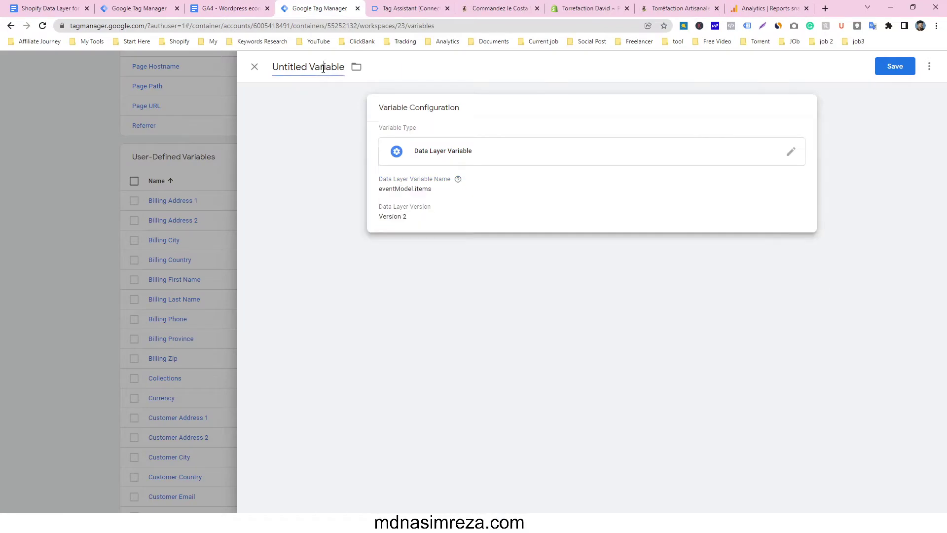
{"action": "key", "text": "ctrl+v"}
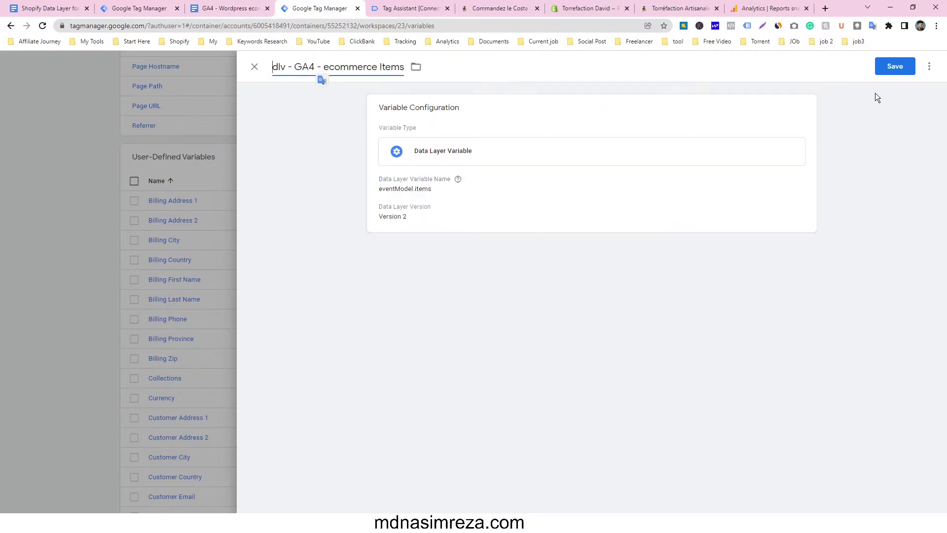
Save the ecommerce items variable, and create a new trigger of type Custom Event.
{"action": "left_click", "coordinate": [893, 68]}
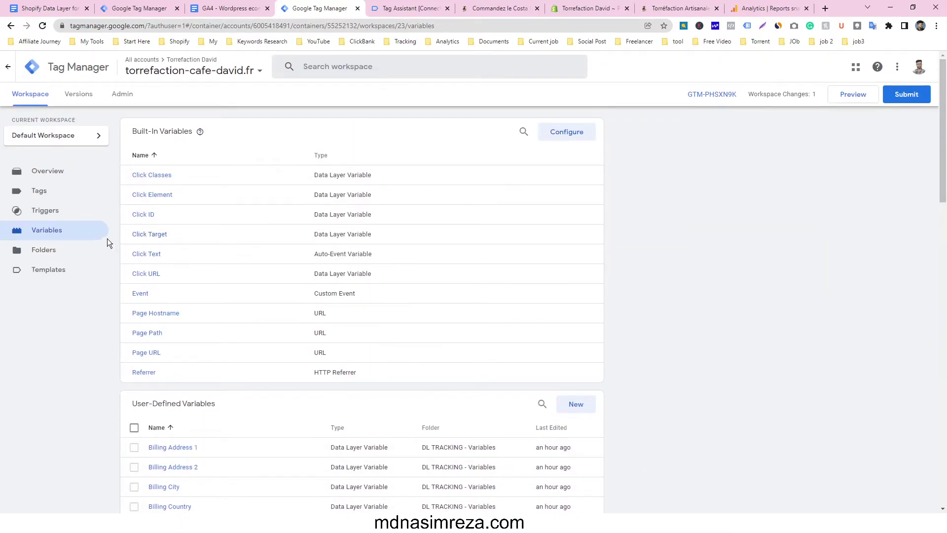
{"action": "left_click", "coordinate": [63, 210]}
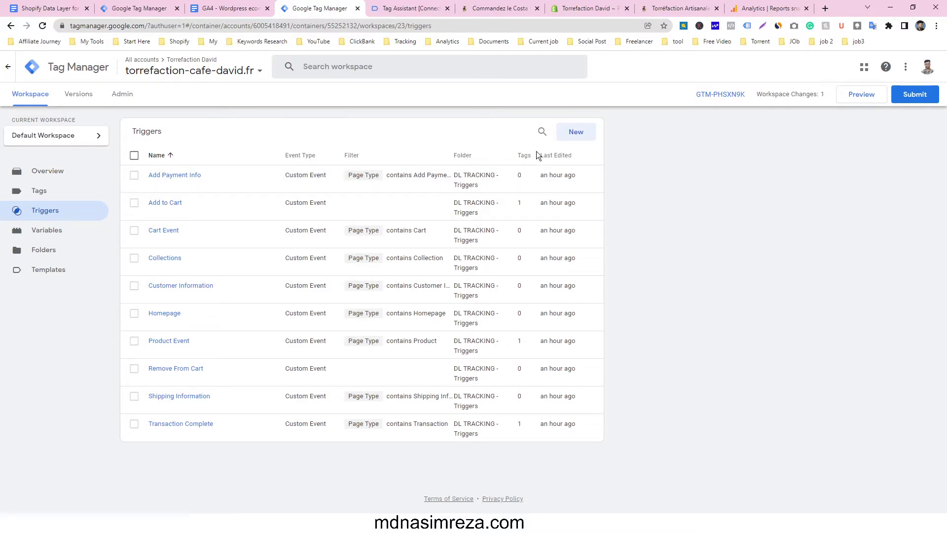
{"action": "left_click", "coordinate": [577, 132]}
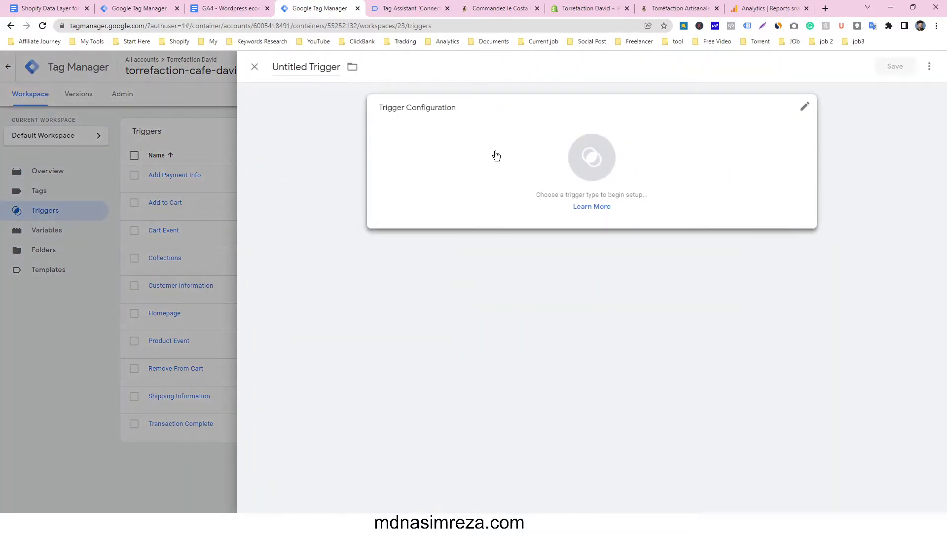
{"action": "left_click", "coordinate": [497, 156]}
{"action": "scroll", "coordinate": [684, 296], "scroll_direction": "down", "scroll_amount": 3}
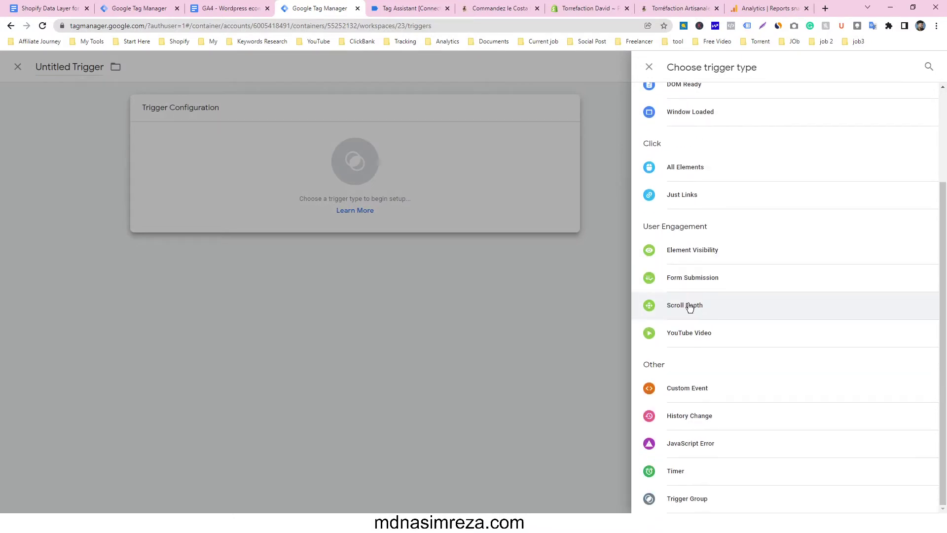
{"action": "left_click", "coordinate": [687, 388]}
Copy view_item from the Google Docs notes as the trigger's event name, and compare it with the data layer event in Tag Assistant.
{"action": "left_click", "coordinate": [268, 14]}
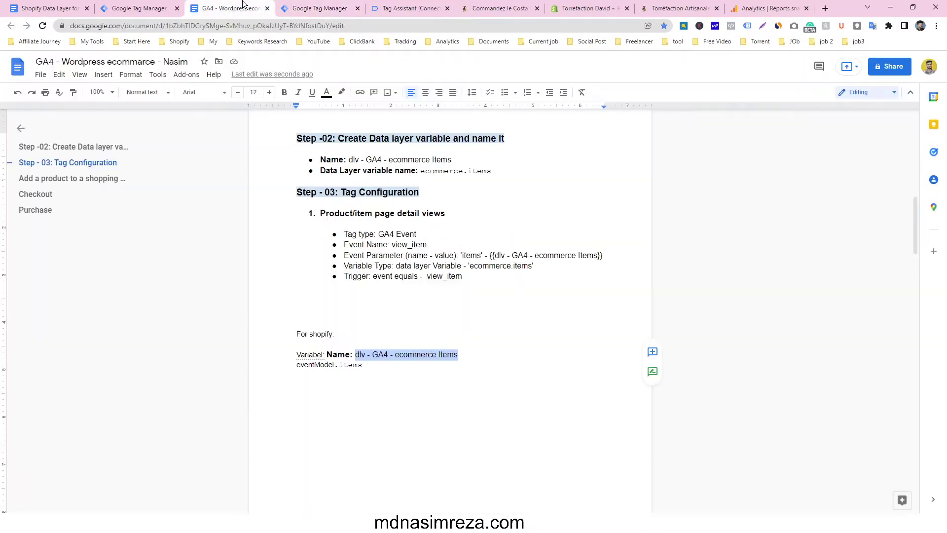
{"action": "left_click_drag", "start_coordinate": [393, 244], "coordinate": [427, 244]}
{"action": "key", "text": "ctrl+c"}
{"action": "left_click", "coordinate": [320, 8]}
{"action": "left_click", "coordinate": [414, 208]}
{"action": "key", "text": "ctrl+v"}
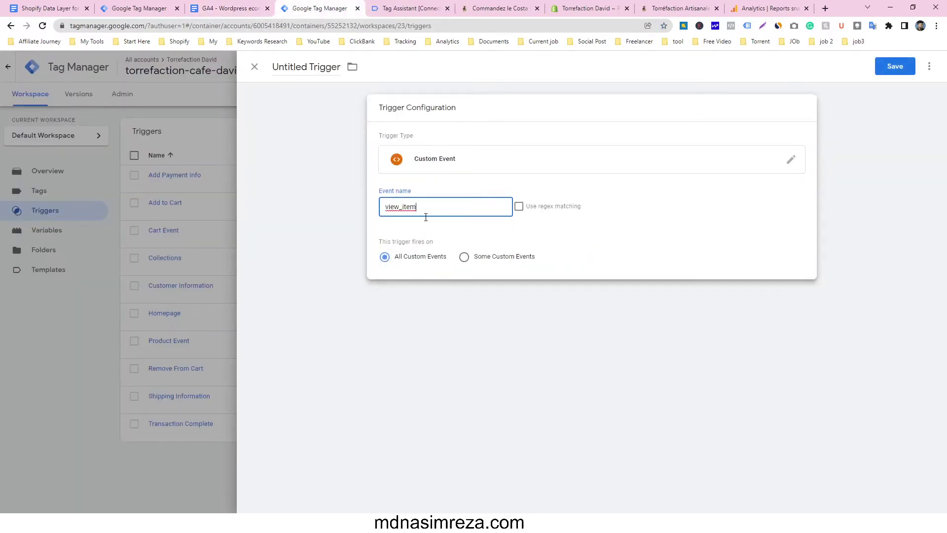
{"action": "left_click", "coordinate": [425, 15]}
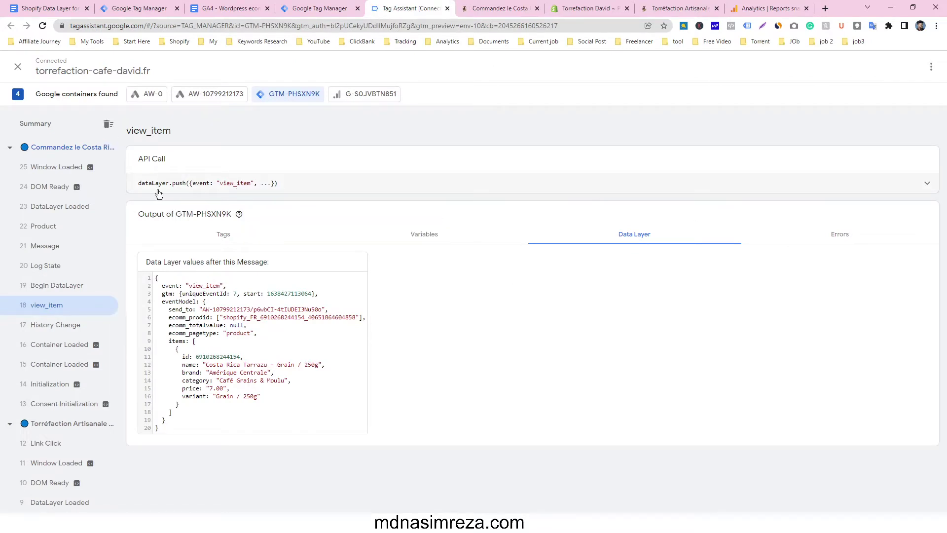
{"action": "left_click_drag", "start_coordinate": [220, 183], "coordinate": [255, 183]}
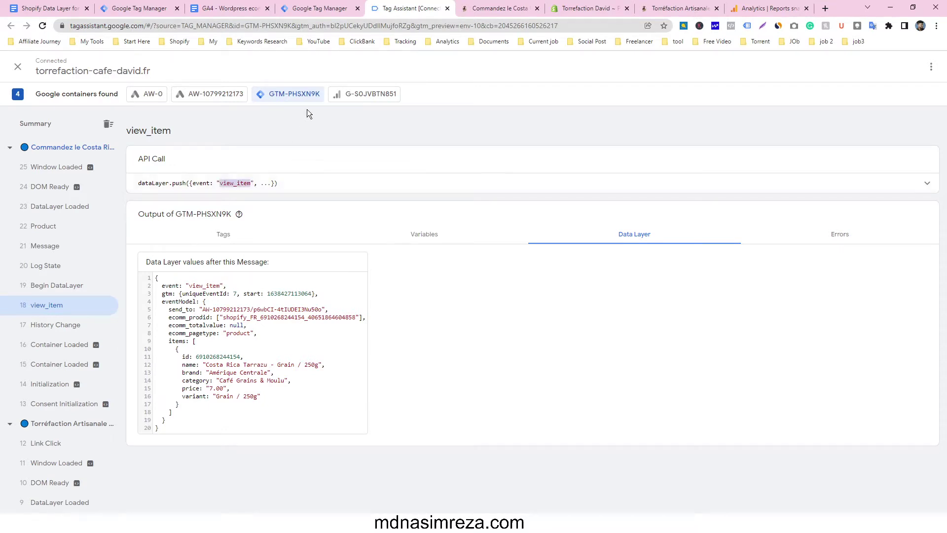
{"action": "left_click", "coordinate": [319, 8]}
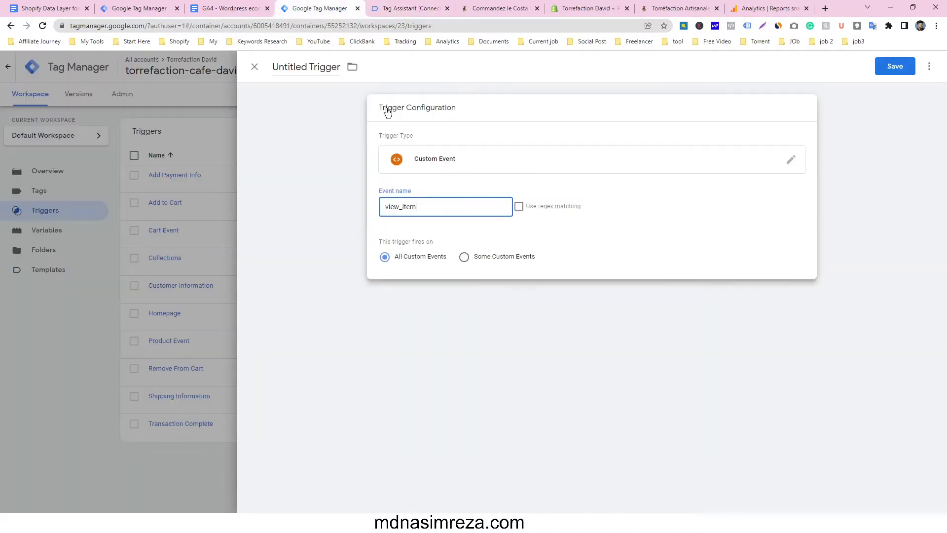
Title the trigger "GA4 - VIew item Trigger" and save it.
{"action": "left_click_drag", "start_coordinate": [307, 69], "coordinate": [272, 68]}
{"action": "type", "text": "Ga"}
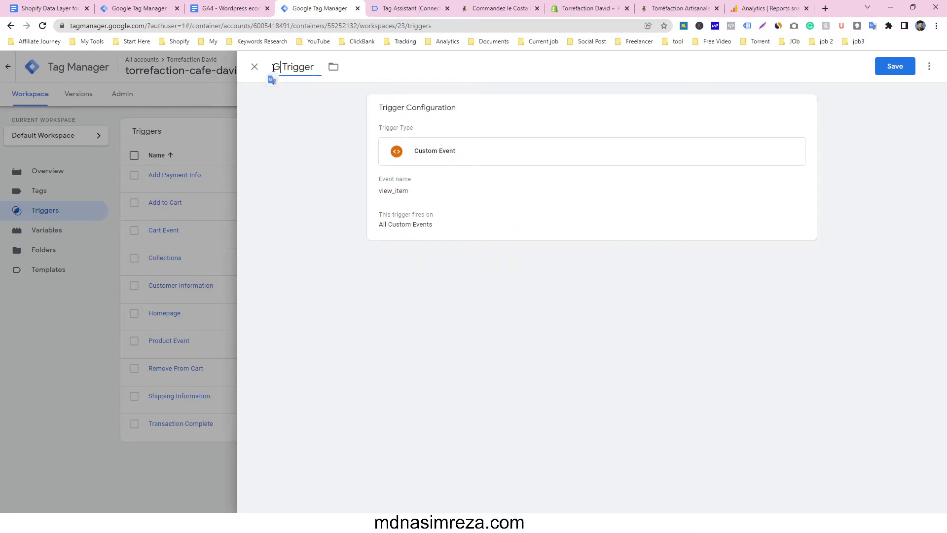
{"action": "key", "text": "BackSpace"}
{"action": "type", "text": "A"}
{"action": "type", "text": "4"}
{"action": "type", "text": " ="}
{"action": "key", "text": "BackSpace"}
{"action": "key", "text": "BackSpace"}
{"action": "type", "text": "- VIew item"}
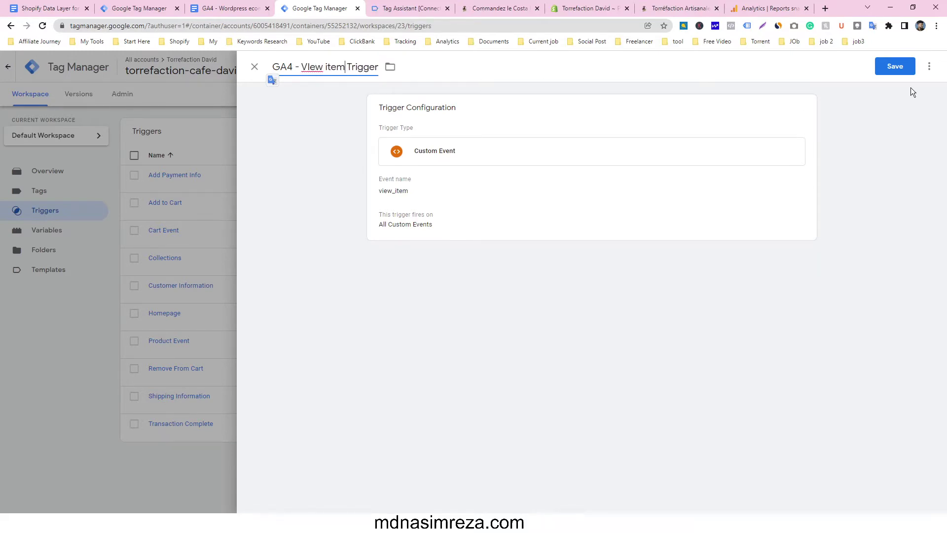
{"action": "left_click", "coordinate": [905, 72]}
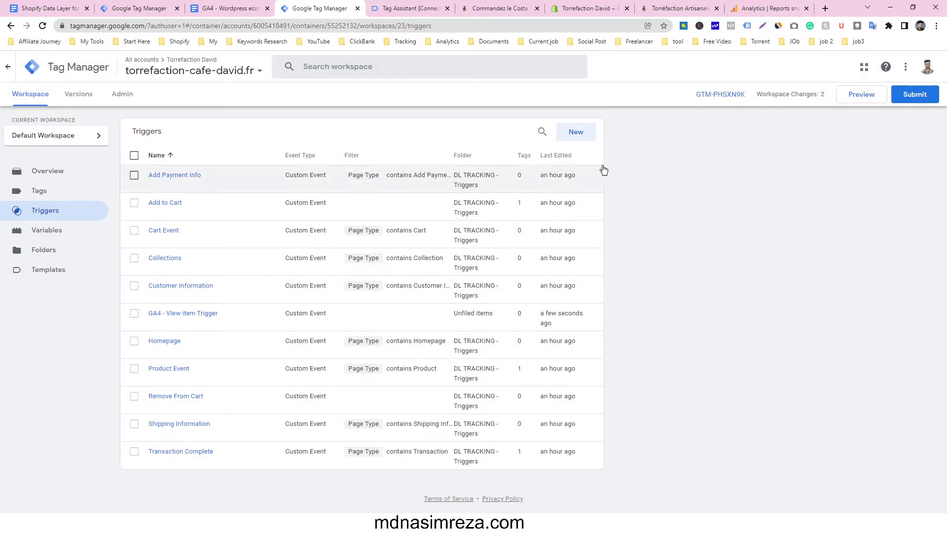
Create a new Google Analytics: GA4 Event tag with GA4 Base code Tag as its configuration tag.
{"action": "left_click", "coordinate": [50, 199]}
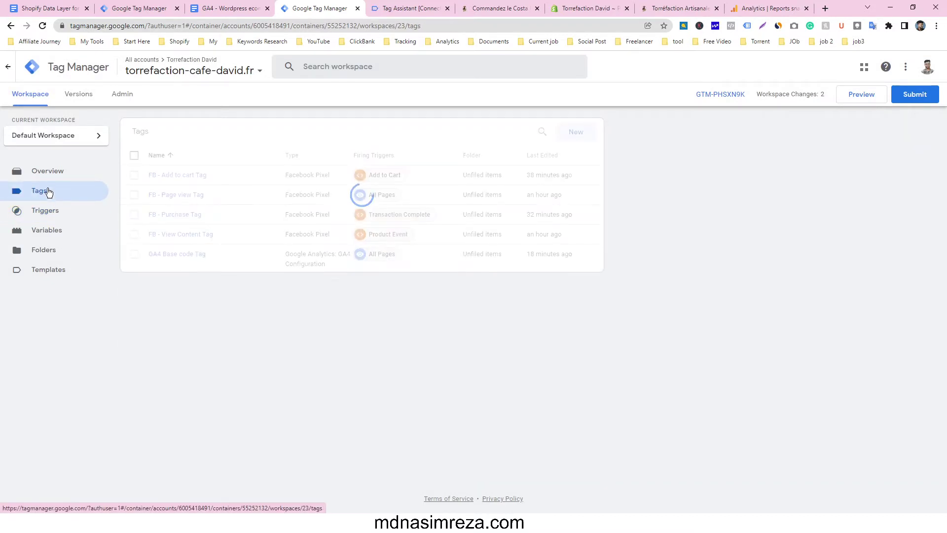
{"action": "left_click", "coordinate": [576, 134]}
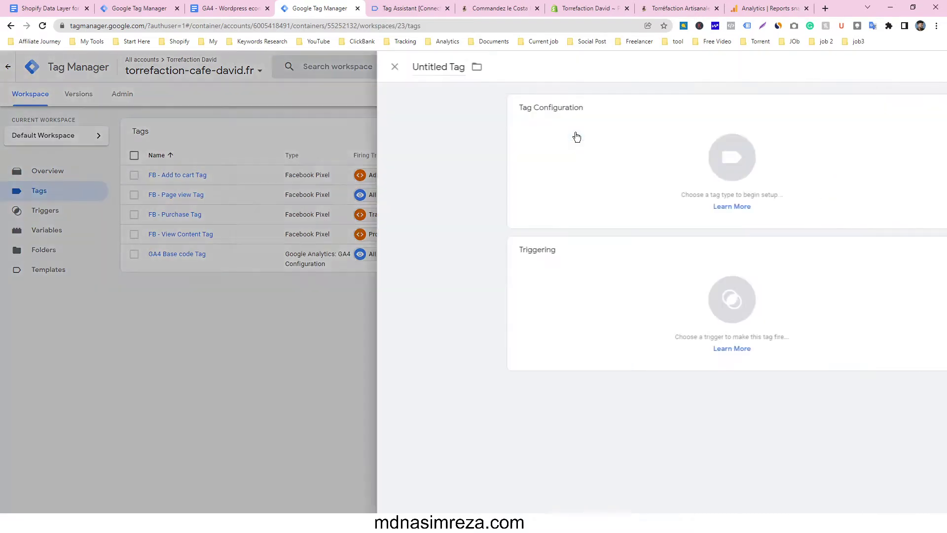
{"action": "left_click", "coordinate": [576, 137]}
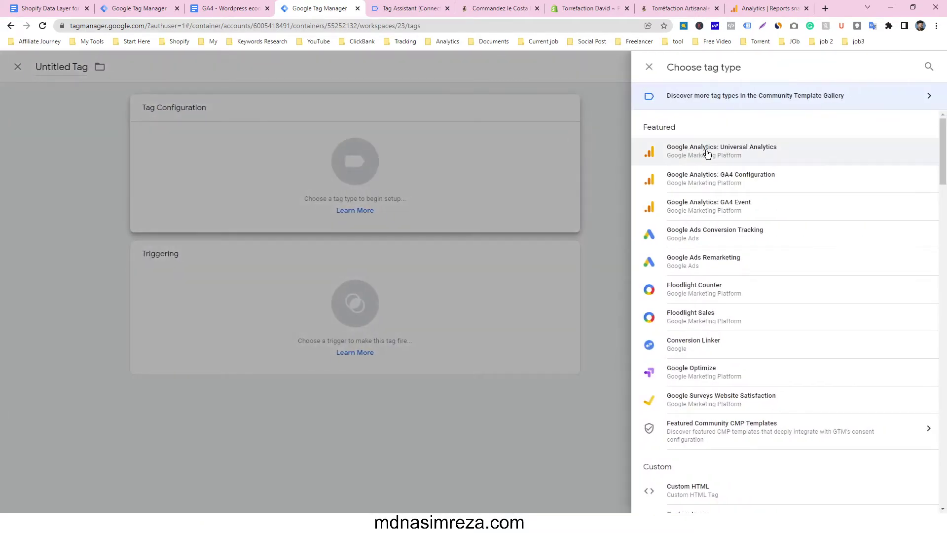
{"action": "left_click", "coordinate": [747, 210]}
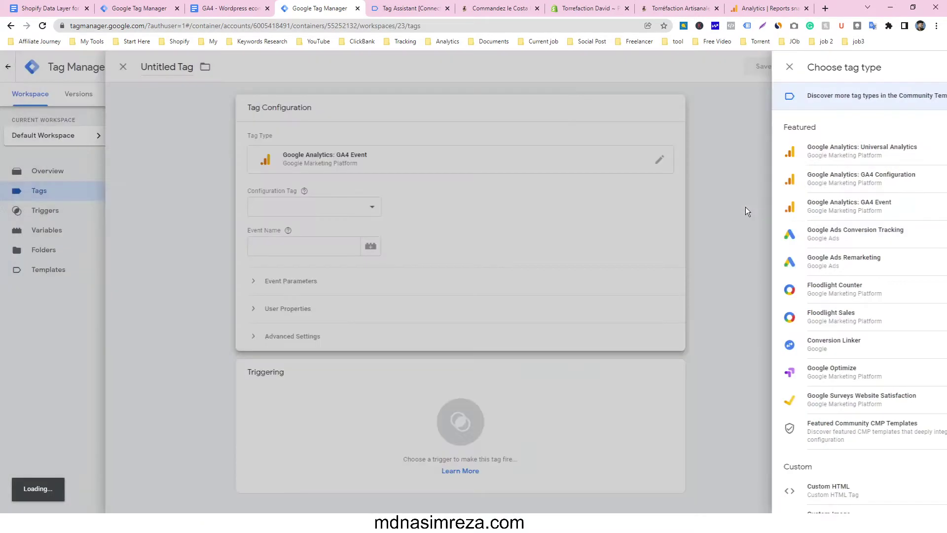
{"action": "left_click", "coordinate": [479, 204]}
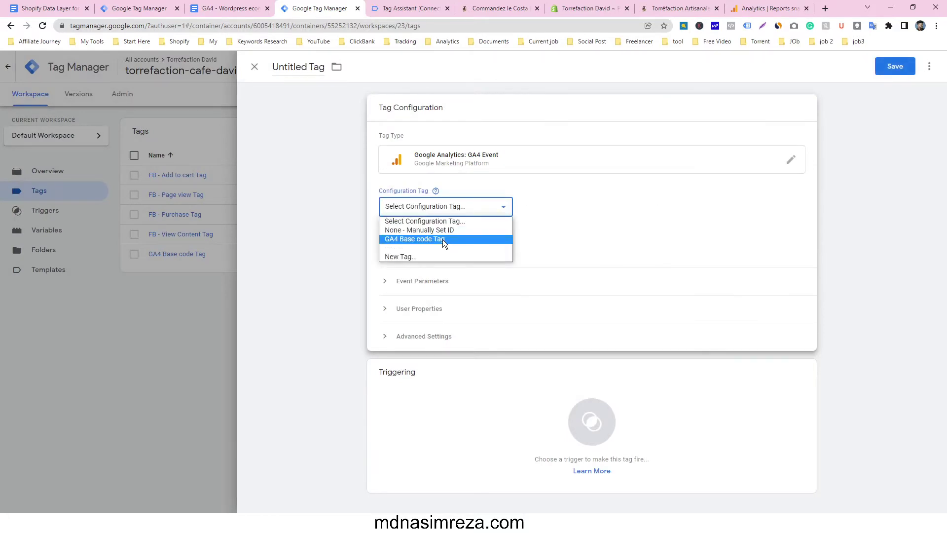
{"action": "left_click", "coordinate": [442, 239]}
Set the tag's event name to view_item, checking it against the Google Docs notes.
{"action": "left_click", "coordinate": [440, 248]}
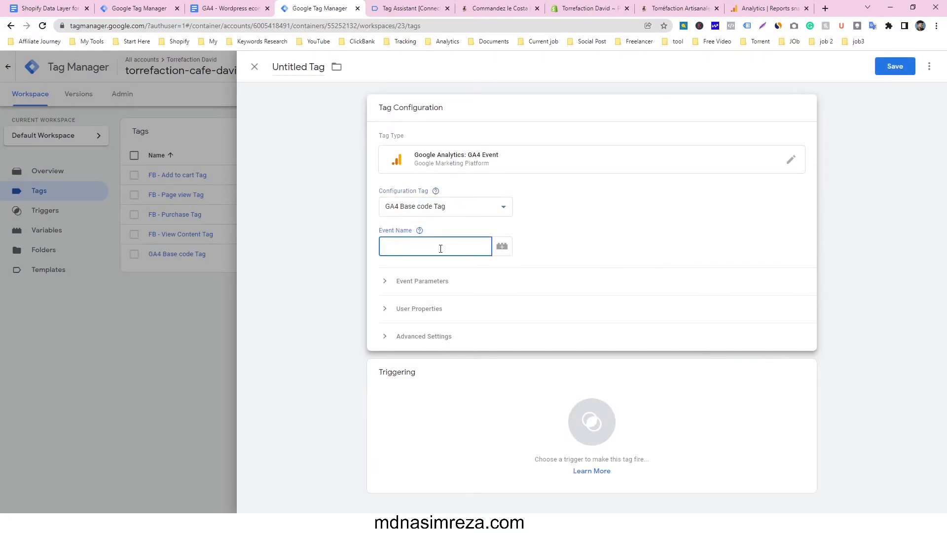
{"action": "left_click", "coordinate": [222, 9]}
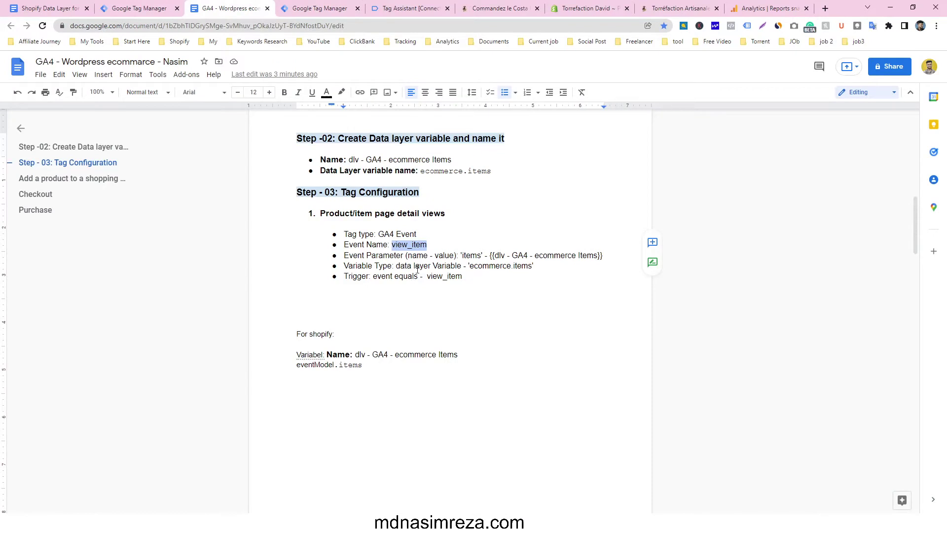
{"action": "left_click", "coordinate": [335, 4]}
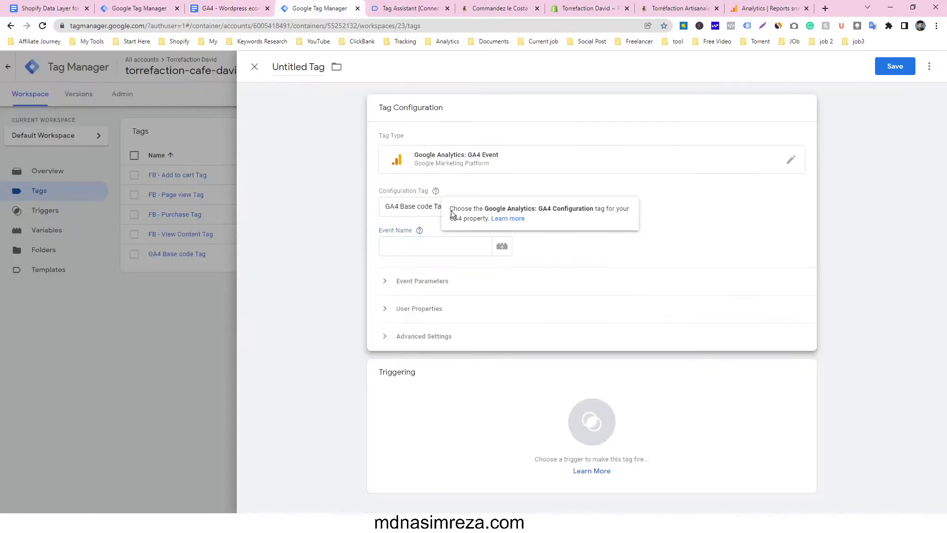
{"action": "key", "text": "ctrl+v"}
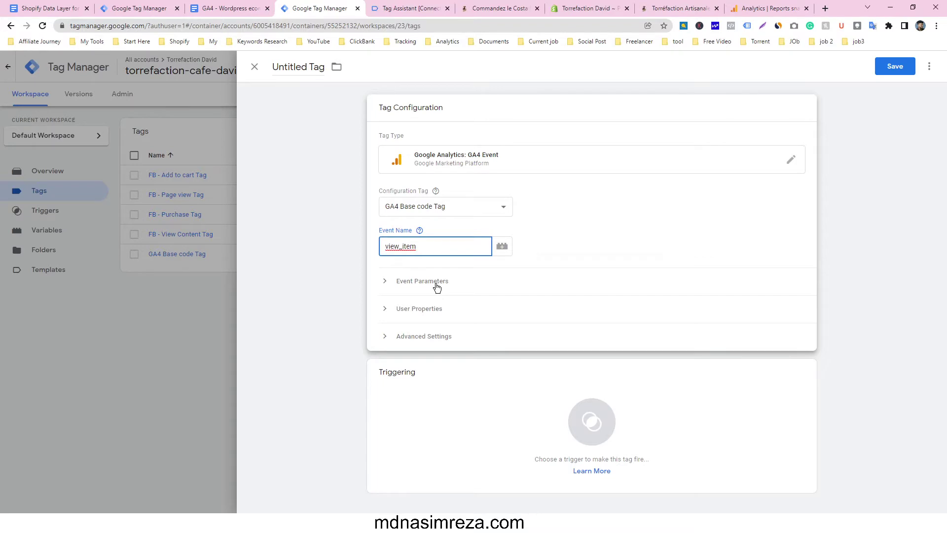
Add an event parameter named items, copied from the Google Docs notes, with the variable {{dlv - GA4 - ecommerce Items}} as its value.
{"action": "left_click", "coordinate": [437, 288]}
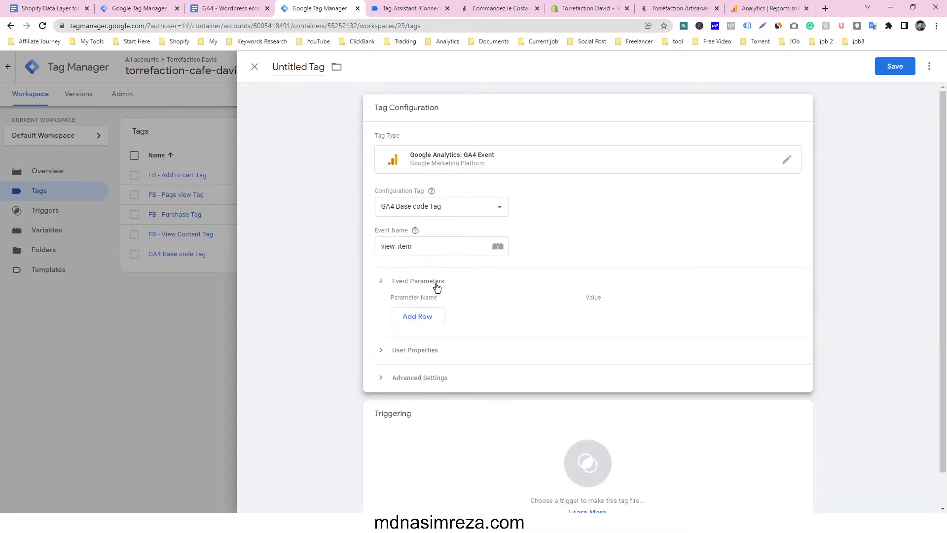
{"action": "left_click", "coordinate": [429, 317]}
{"action": "left_click", "coordinate": [501, 314]}
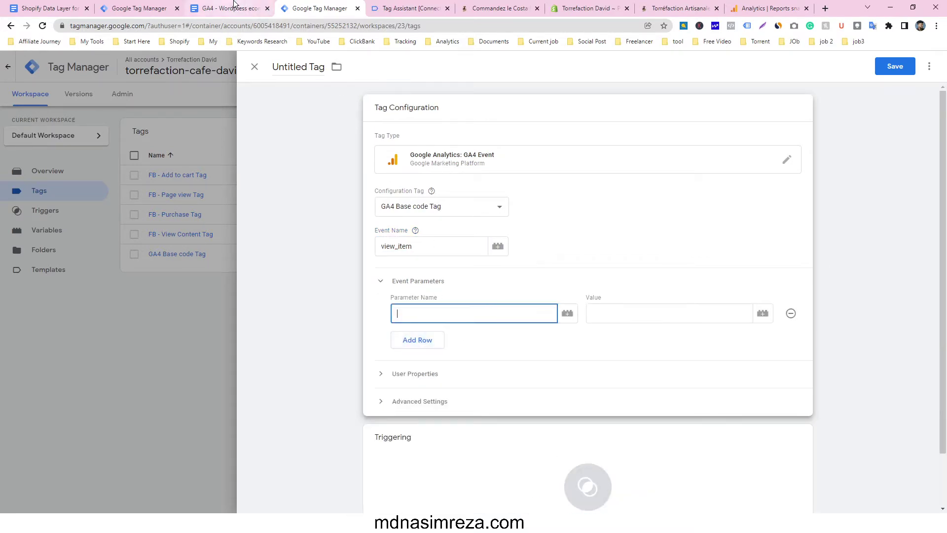
{"action": "left_click", "coordinate": [229, 8]}
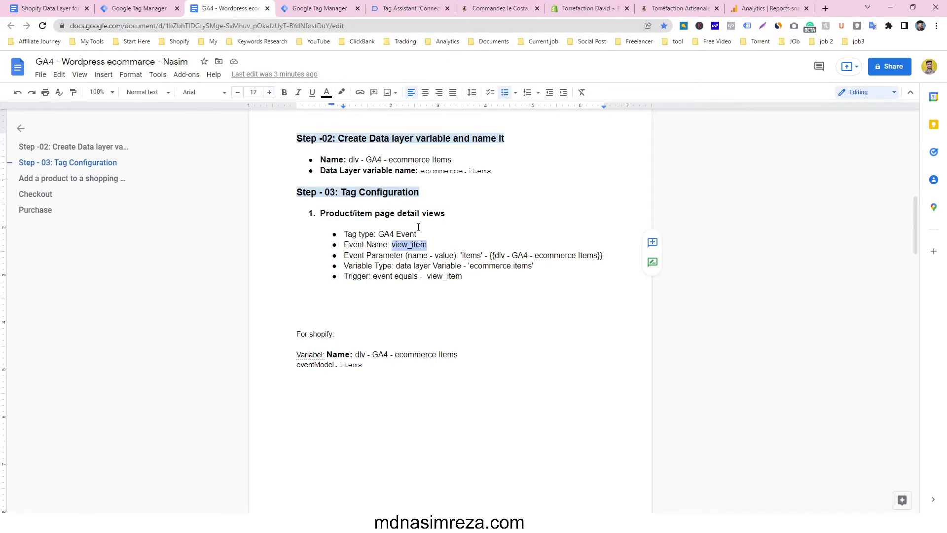
{"action": "left_click_drag", "start_coordinate": [463, 256], "coordinate": [483, 256]}
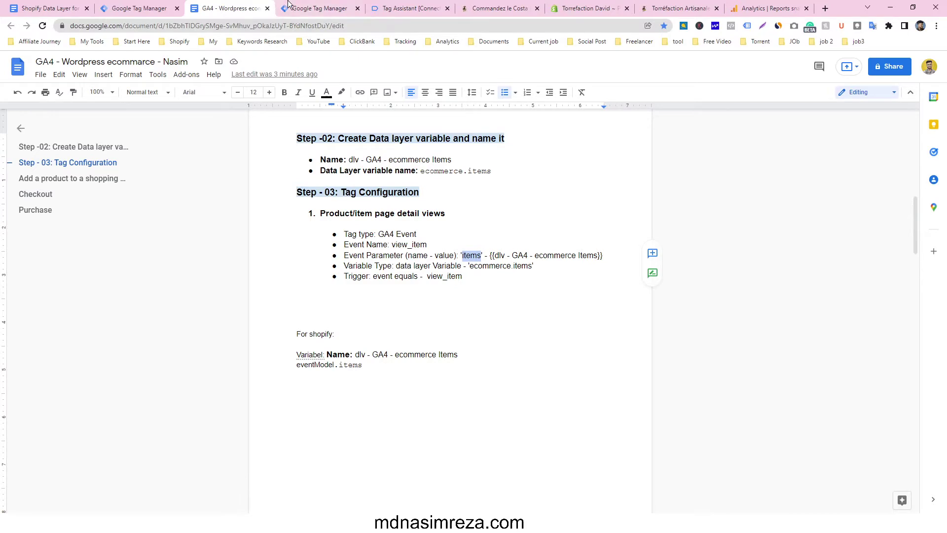
{"action": "left_click", "coordinate": [315, 8]}
{"action": "key", "text": "ctrl+v"}
{"action": "left_click", "coordinate": [763, 313]}
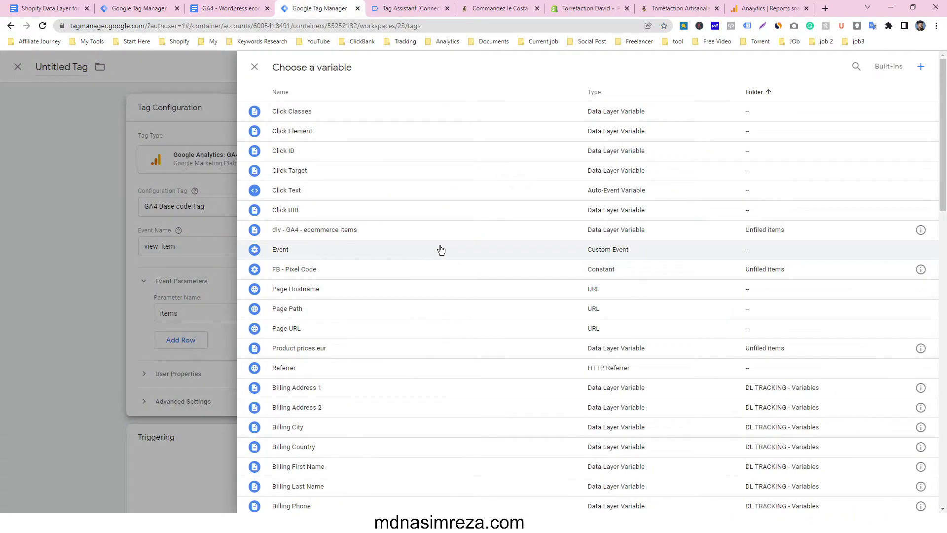
{"action": "left_click", "coordinate": [415, 232]}
Assign GA4 - VIew item Trigger as the tag's firing trigger.
{"action": "scroll", "coordinate": [471, 420], "scroll_direction": "down", "scroll_amount": 2}
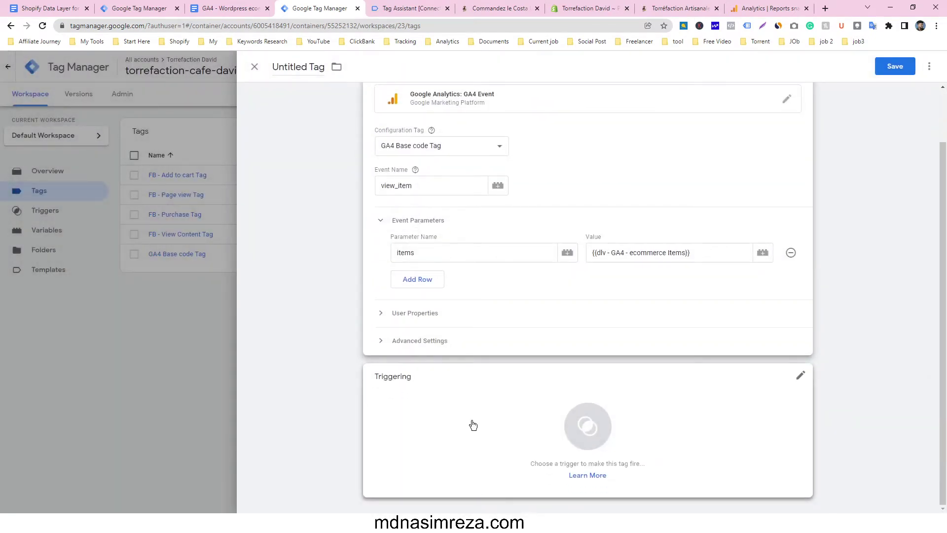
{"action": "left_click", "coordinate": [470, 415]}
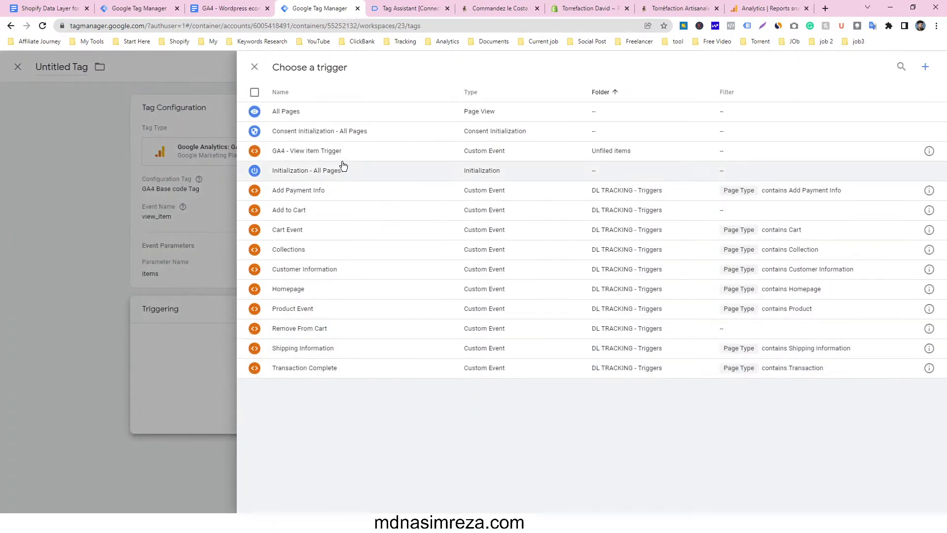
{"action": "left_click", "coordinate": [336, 151]}
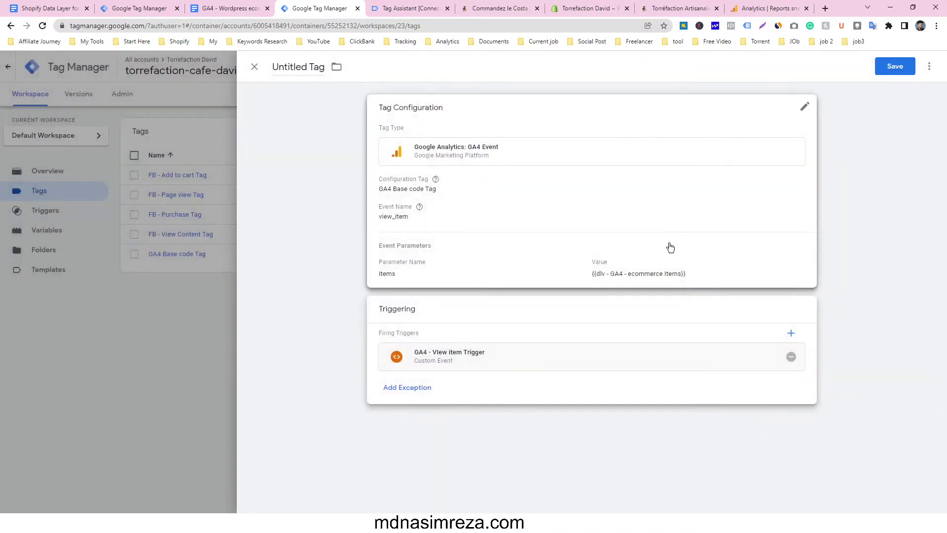
Title the tag "GA4 - View Items Tag" and save it.
{"action": "left_click_drag", "start_coordinate": [307, 66], "coordinate": [271, 62]}
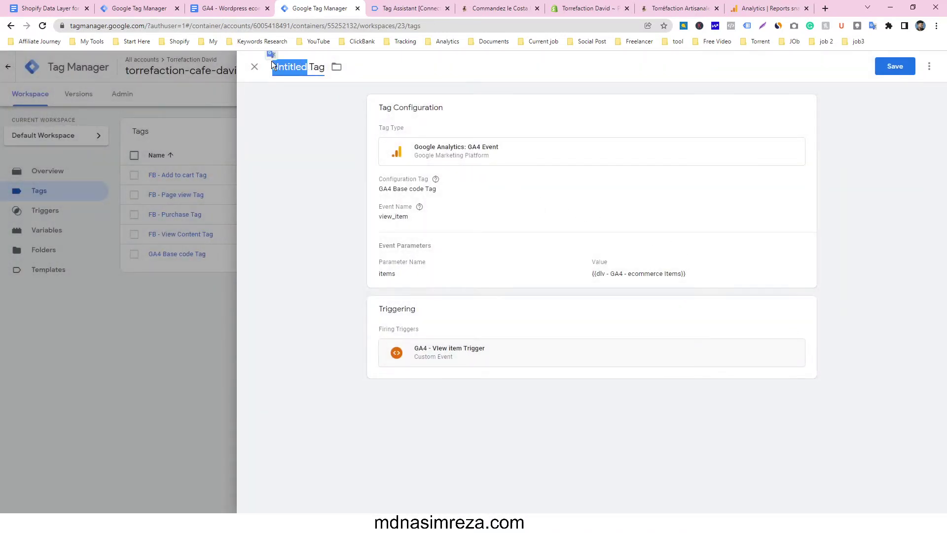
{"action": "type", "text": "GA"}
{"action": "type", "text": "4"}
{"action": "type", "text": " -"}
{"action": "type", "text": " View Ite"}
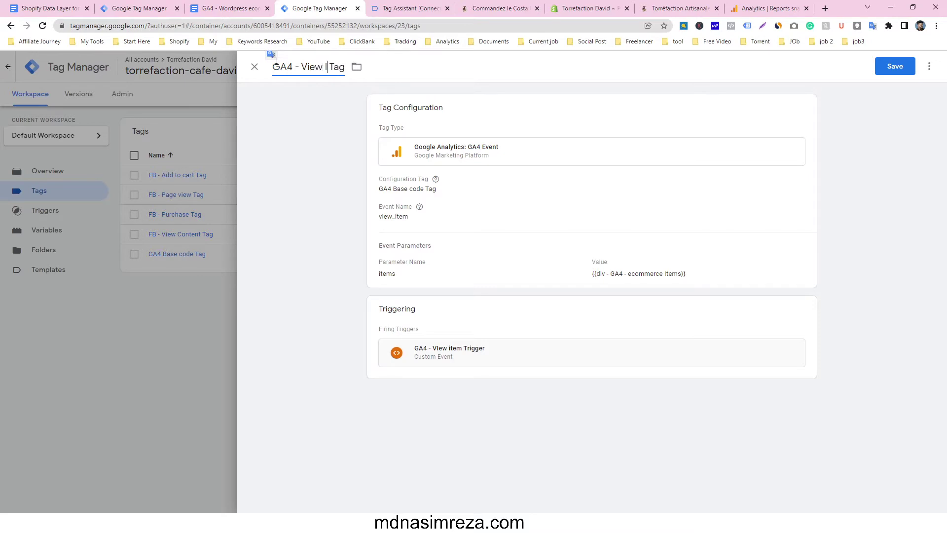
{"action": "type", "text": "ms"}
{"action": "left_click", "coordinate": [894, 67]}
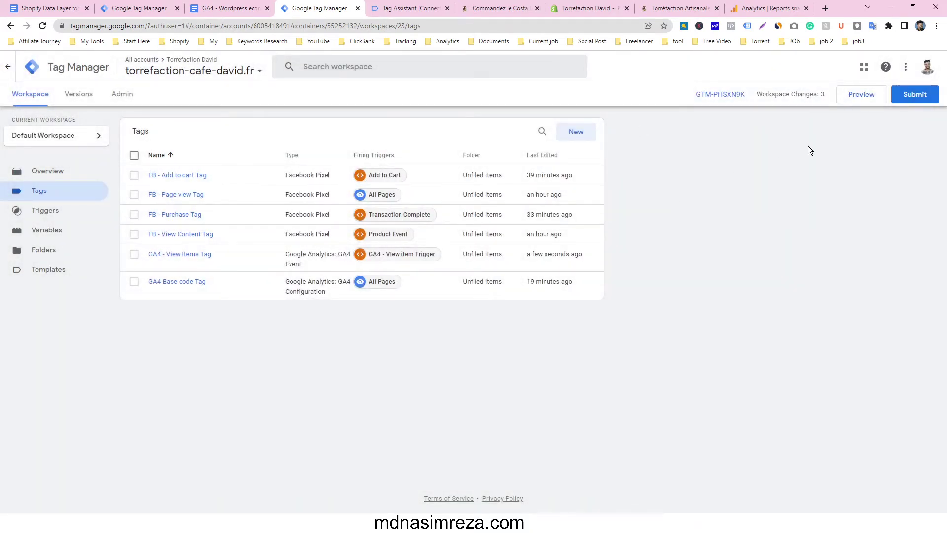
Publish the workspace changes to the Live environment with the version name "view it", and return to the workspace overview.
{"action": "left_click", "coordinate": [914, 99]}
{"action": "left_click", "coordinate": [457, 181]}
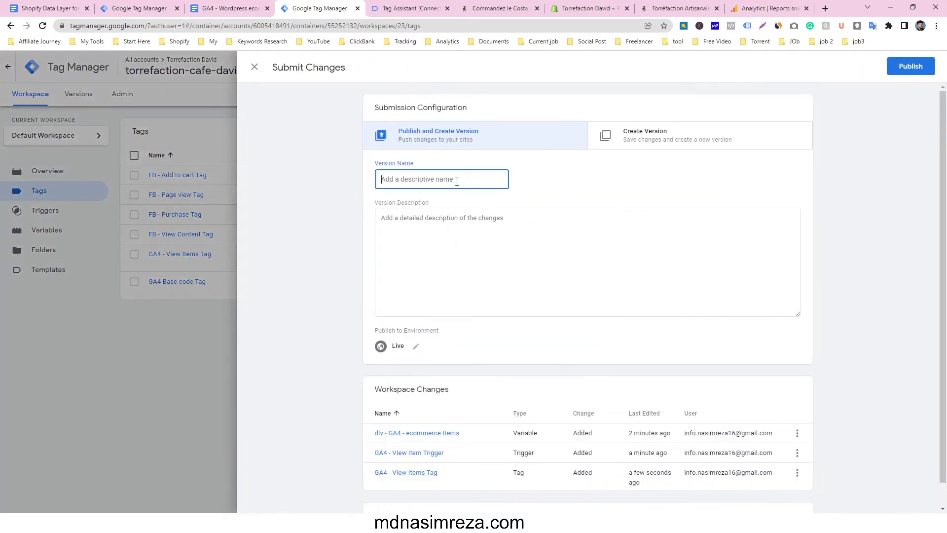
{"action": "type", "text": "view it"}
{"action": "left_click", "coordinate": [911, 67]}
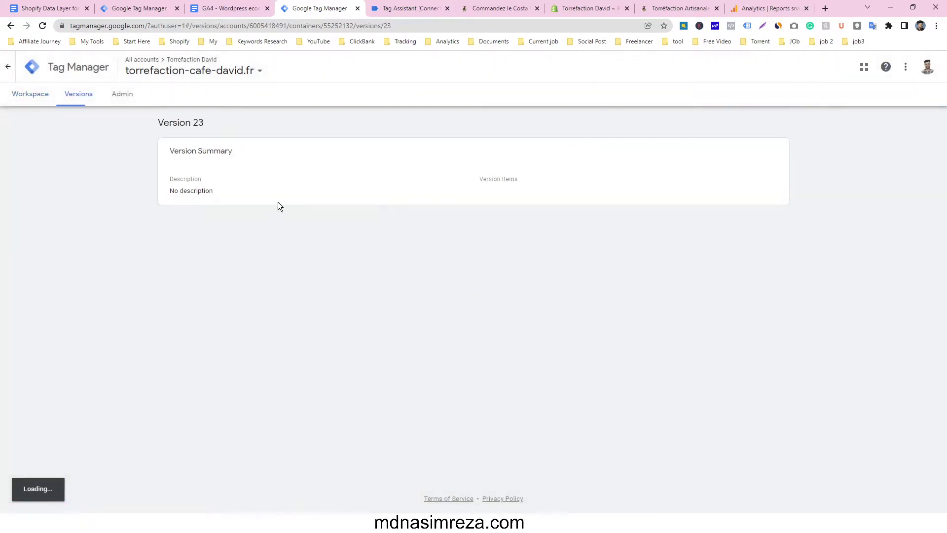
{"action": "left_click", "coordinate": [45, 102]}
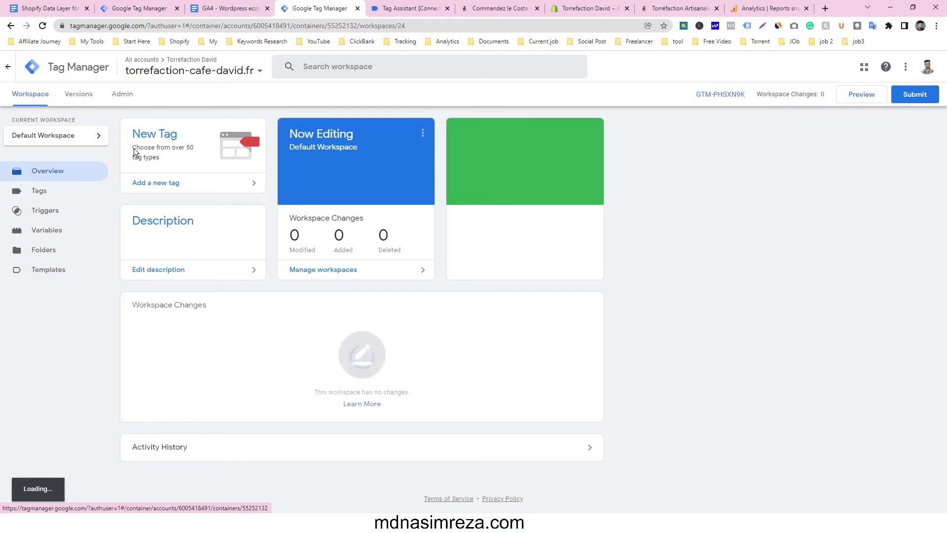
Open the workspace's tag list, and check the fired and unfired tags in Tag Assistant's summary for GTM-PHSXN9K.
{"action": "left_click", "coordinate": [58, 197]}
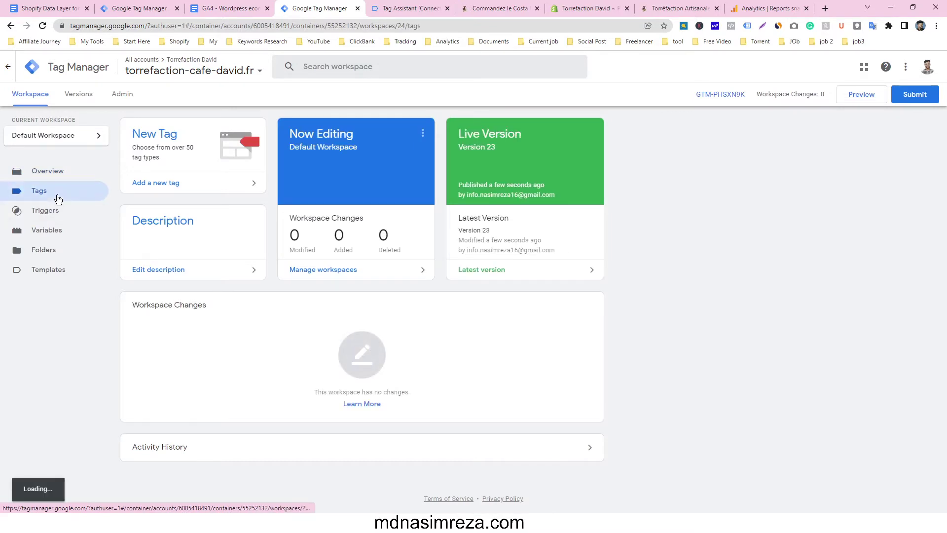
{"action": "left_click", "coordinate": [399, 4]}
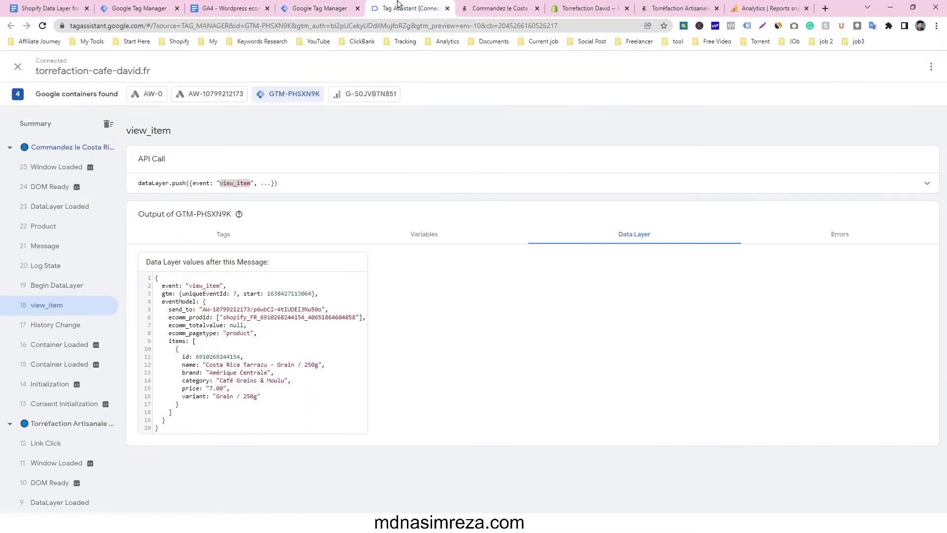
{"action": "left_click", "coordinate": [57, 124]}
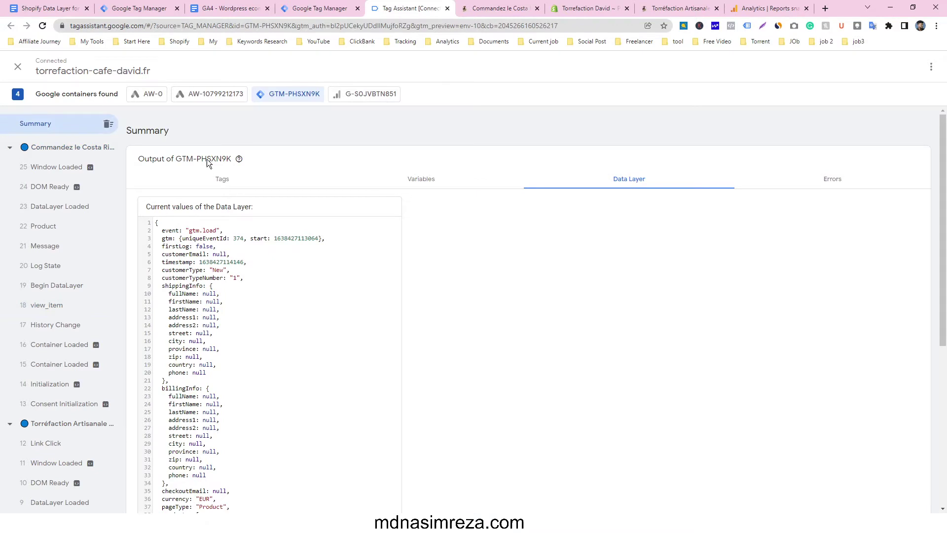
{"action": "left_click", "coordinate": [223, 179]}
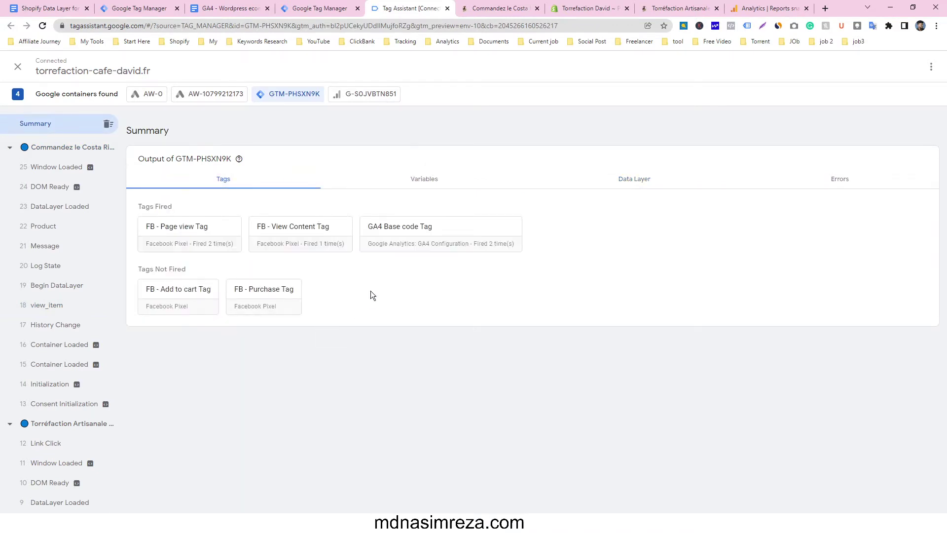
Switch to the store's home page and open the Coffret Découverte Moka product from it.
{"action": "left_click", "coordinate": [466, 5]}
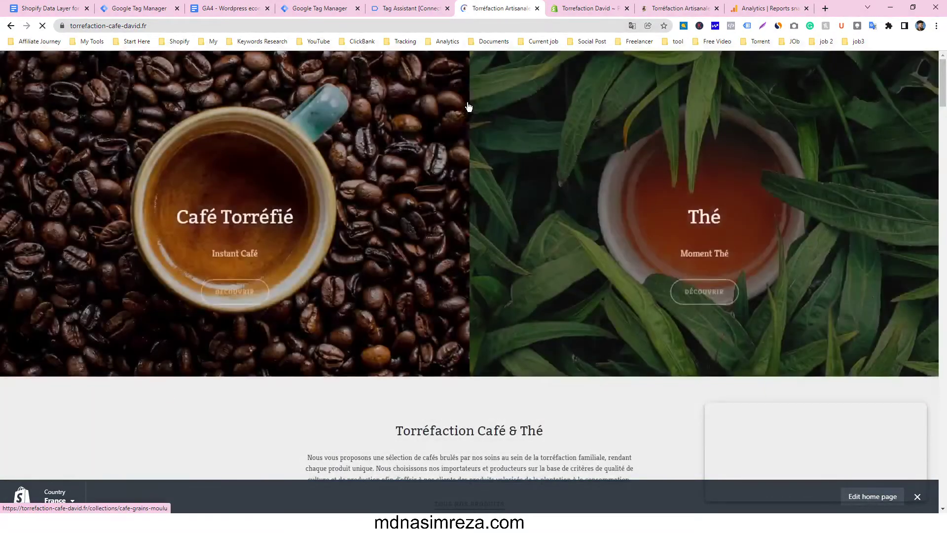
{"action": "scroll", "coordinate": [474, 123], "scroll_direction": "down", "scroll_amount": 6}
{"action": "scroll", "coordinate": [482, 139], "scroll_direction": "down", "scroll_amount": 5}
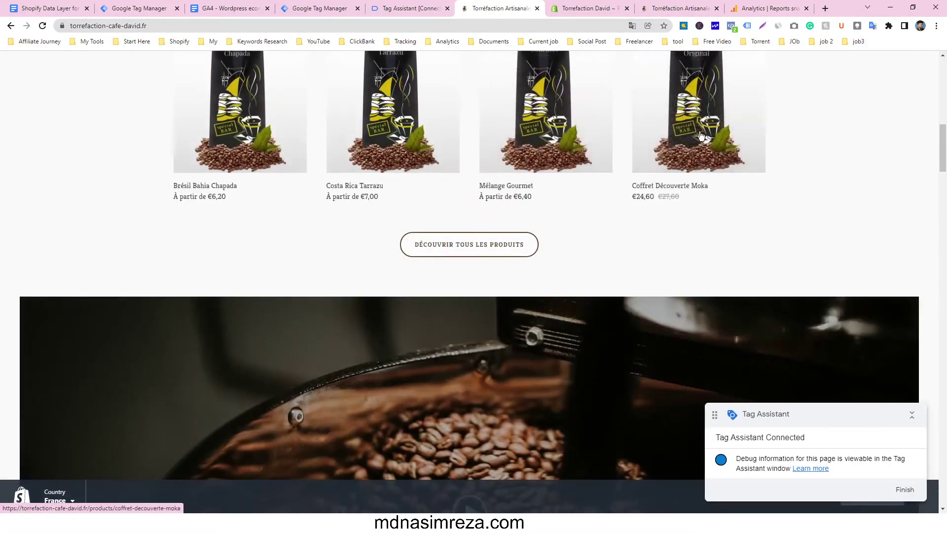
{"action": "left_click", "coordinate": [698, 128]}
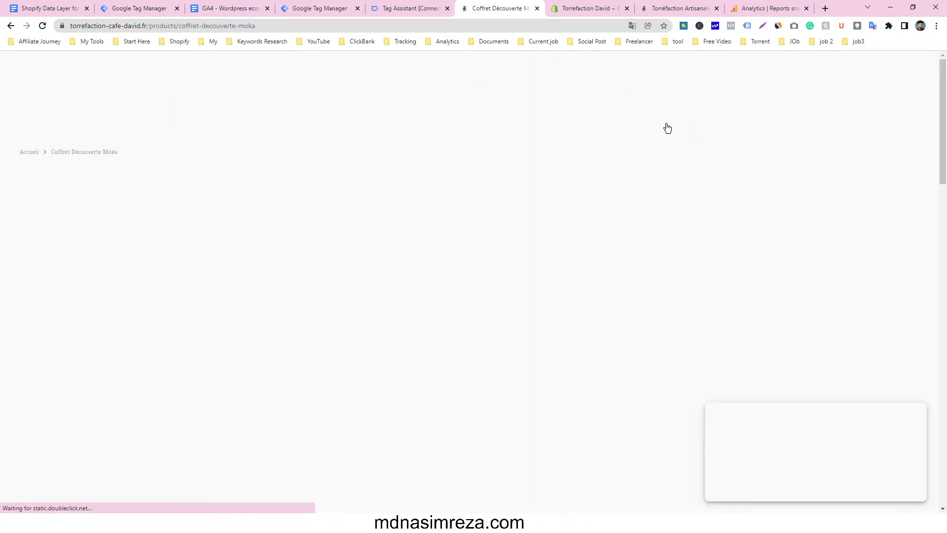
In Tag Assistant, examine the new view_item event's data layer and tags, including the firing details of GA4 - View Items Tag.
{"action": "left_click", "coordinate": [59, 307]}
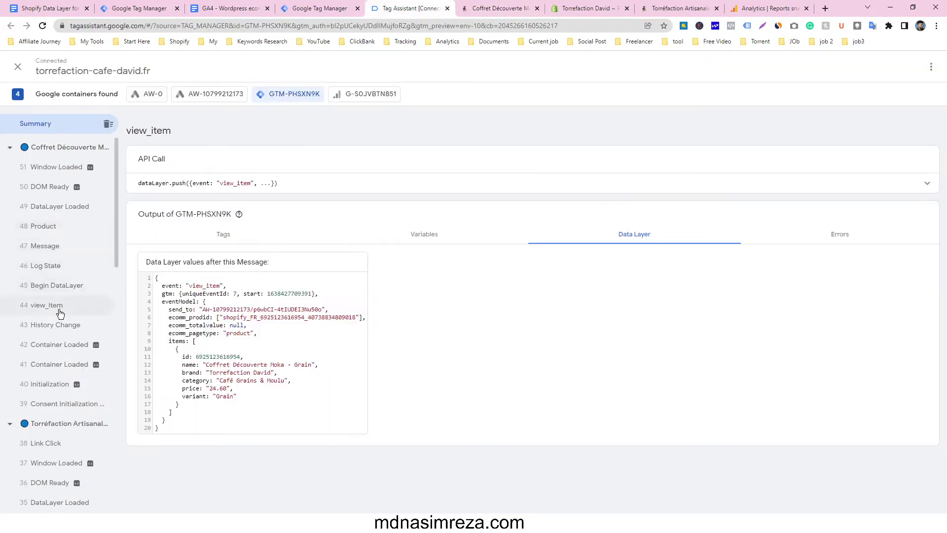
{"action": "double_click", "coordinate": [165, 301]}
{"action": "left_click", "coordinate": [227, 238]}
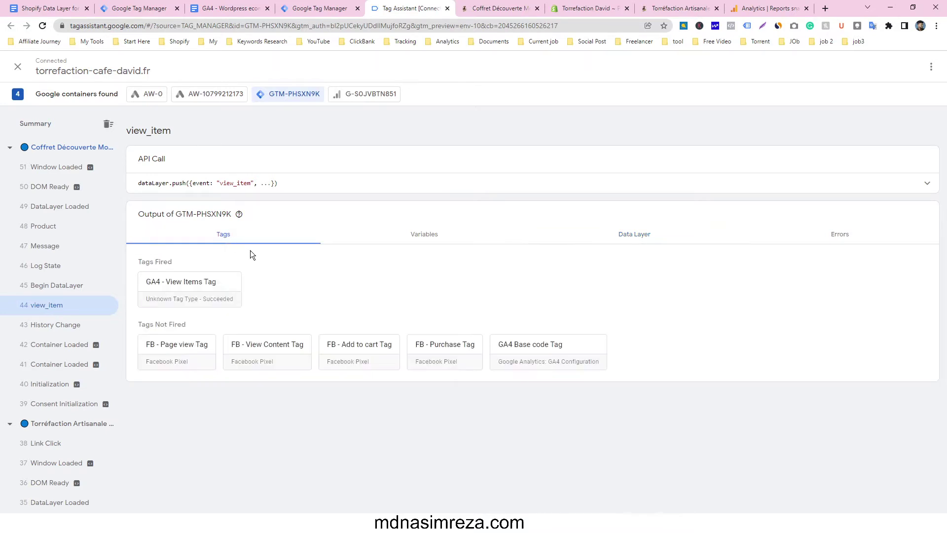
{"action": "left_click", "coordinate": [191, 293]}
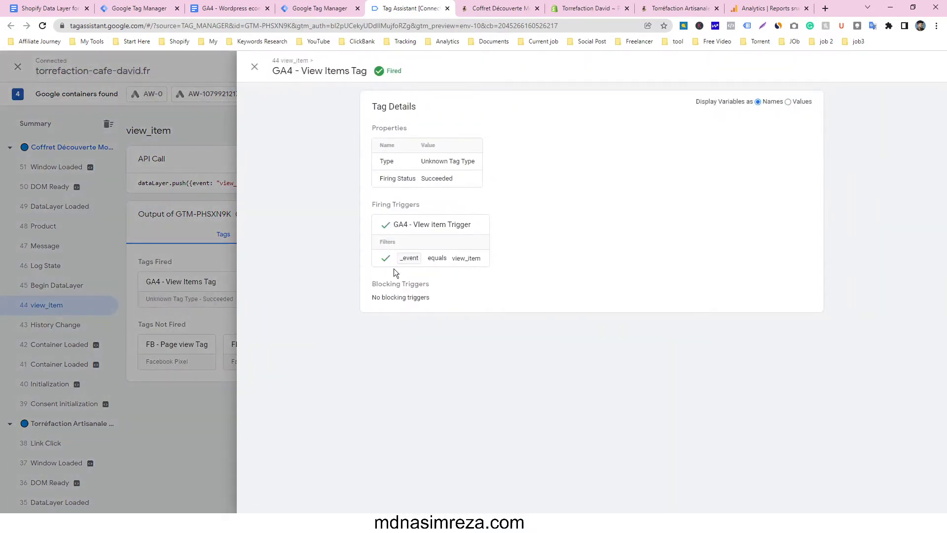
{"action": "left_click", "coordinate": [120, 316]}
Examine the view_item event's variables, focusing on the item details in dlv - GA4 - ecommerce Items.
{"action": "left_click", "coordinate": [426, 241]}
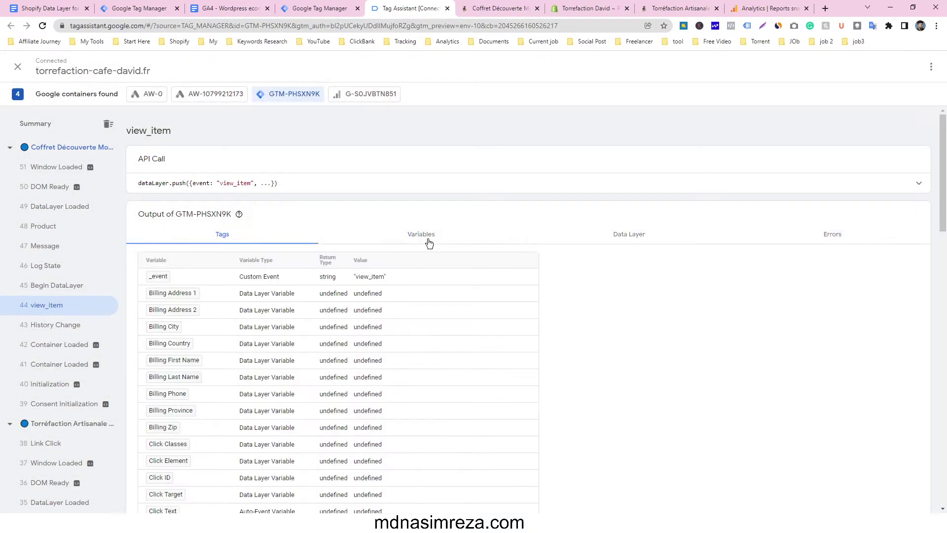
{"action": "scroll", "coordinate": [438, 252], "scroll_direction": "down", "scroll_amount": 10}
{"action": "scroll", "coordinate": [440, 255], "scroll_direction": "down", "scroll_amount": 5}
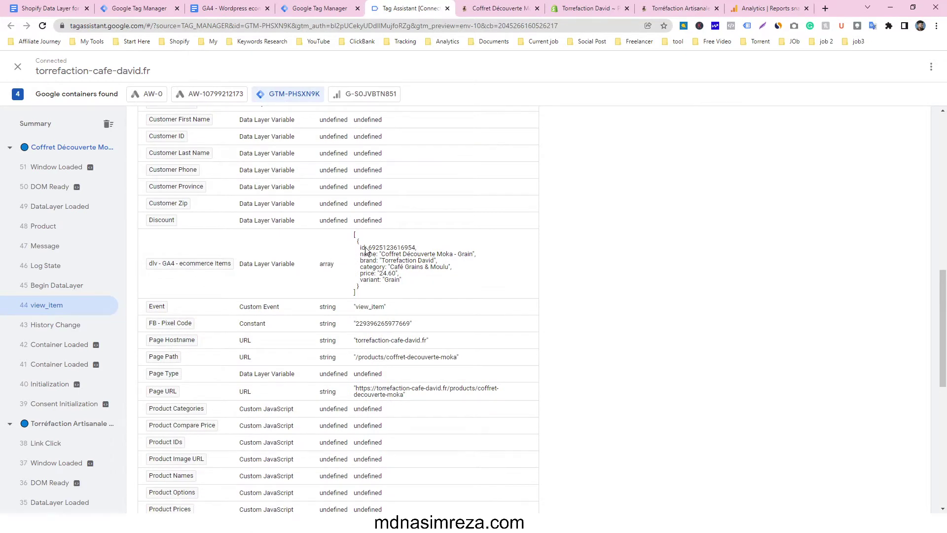
{"action": "left_click_drag", "start_coordinate": [361, 247], "coordinate": [410, 279]}
{"action": "left_click", "coordinate": [443, 267]}
{"action": "scroll", "coordinate": [626, 209], "scroll_direction": "up", "scroll_amount": 2}
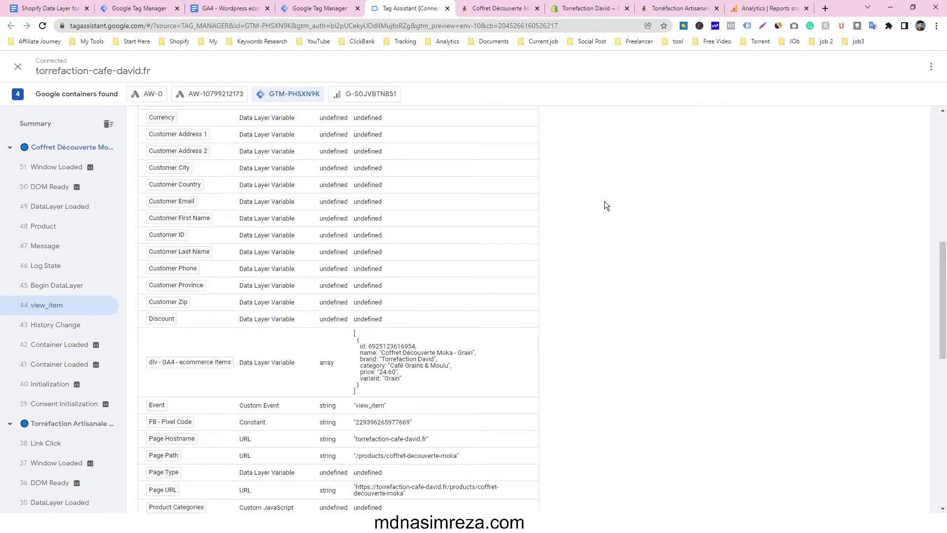
{"action": "scroll", "coordinate": [576, 207], "scroll_direction": "up", "scroll_amount": 5}
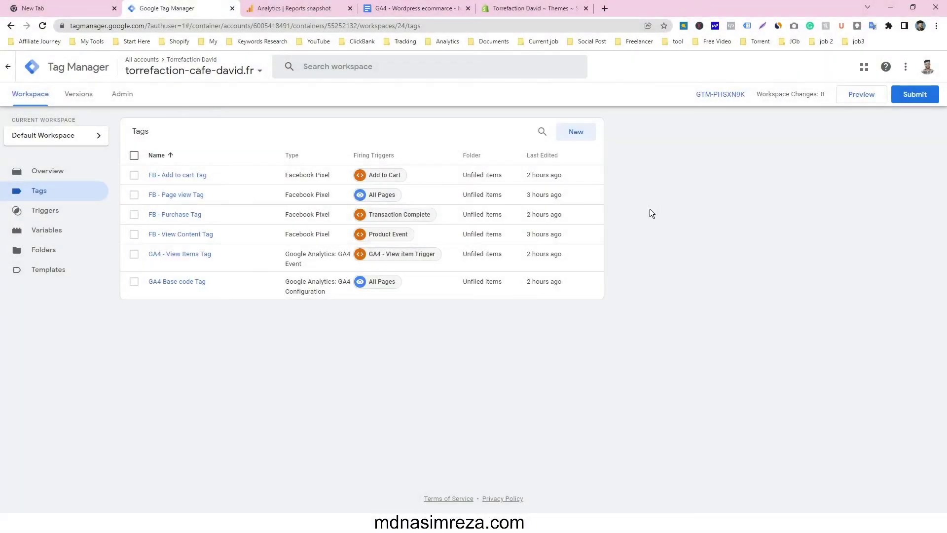
Start a new preview session from Tag Manager and connect Tag Assistant to torrefaction-cafe-david.fr.
{"action": "left_click", "coordinate": [858, 100]}
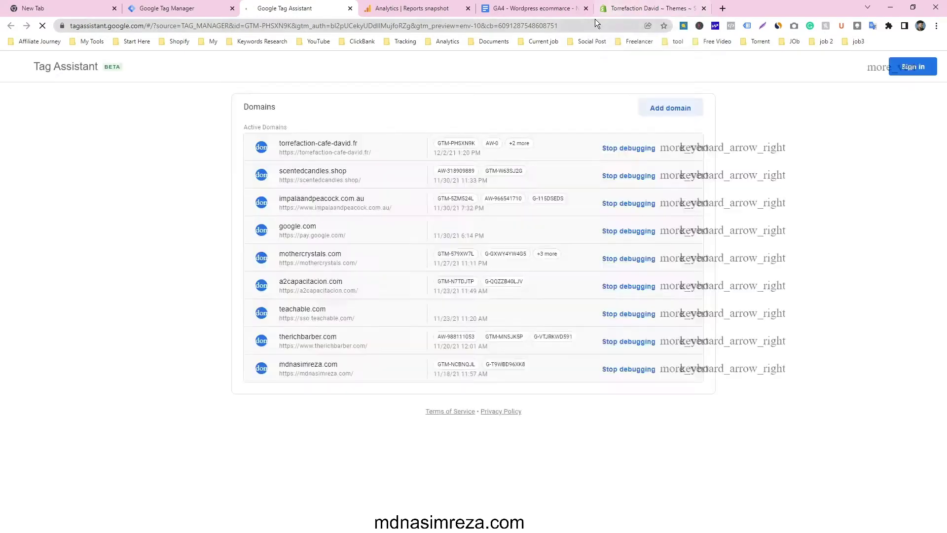
{"action": "left_click", "coordinate": [473, 318]}
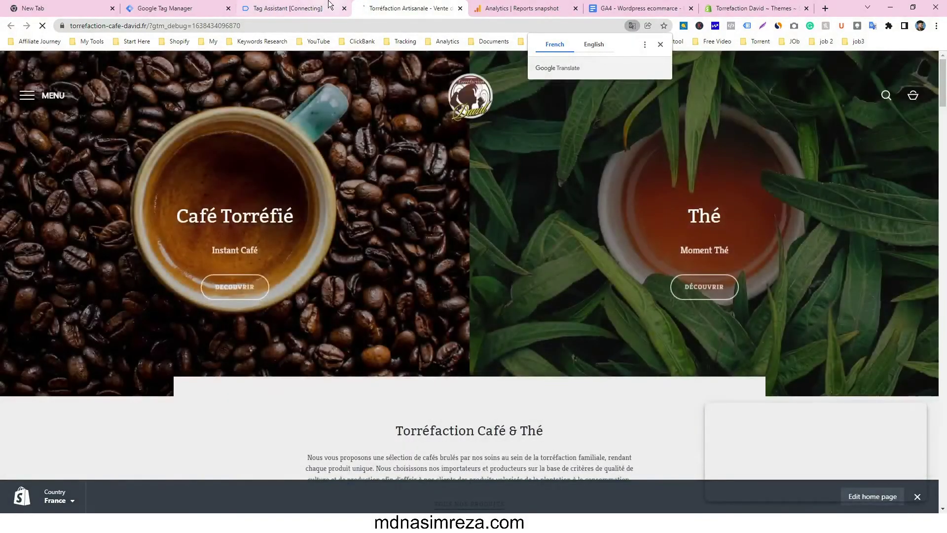
{"action": "left_click", "coordinate": [321, 8]}
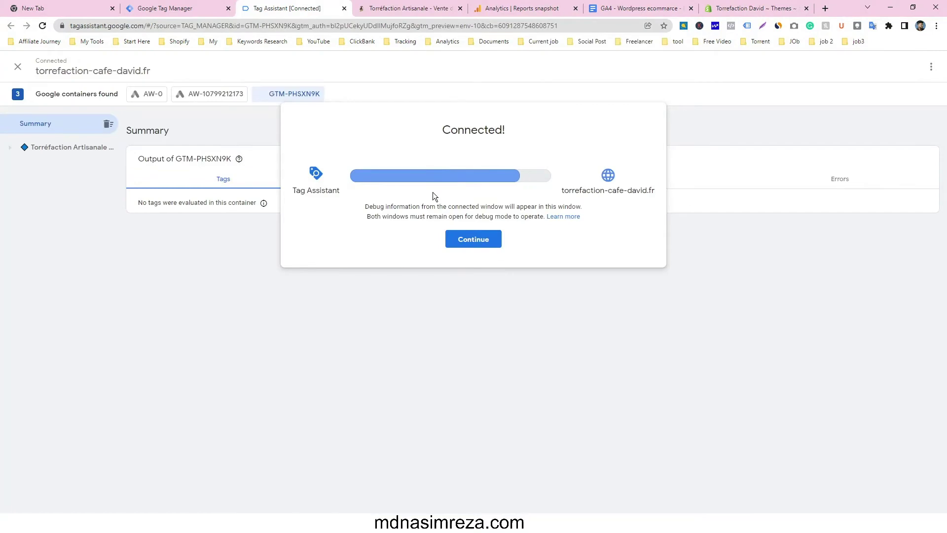
{"action": "left_click", "coordinate": [484, 244]}
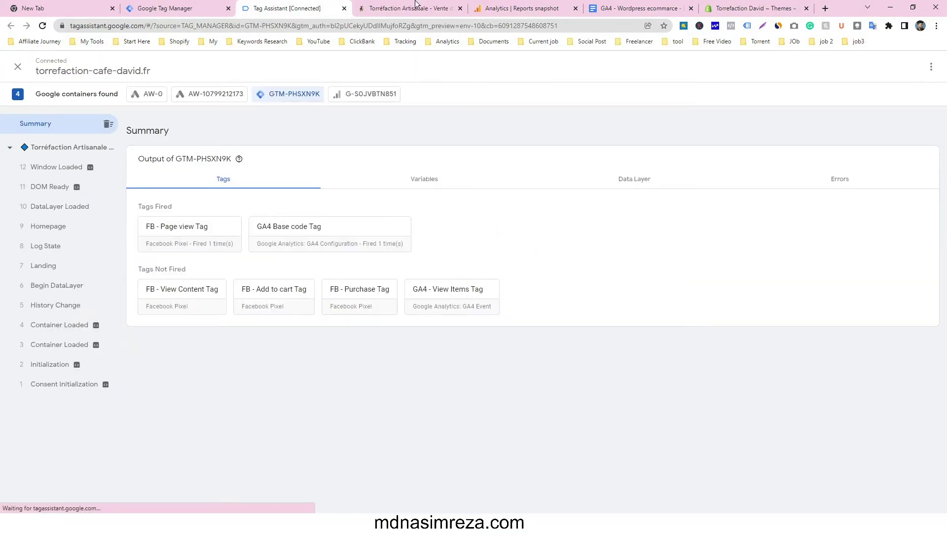
On the connected store, open the Coffret Découverte Moka product and add one Grain unit to the cart.
{"action": "left_click", "coordinate": [416, 4]}
{"action": "scroll", "coordinate": [613, 197], "scroll_direction": "down", "scroll_amount": 3}
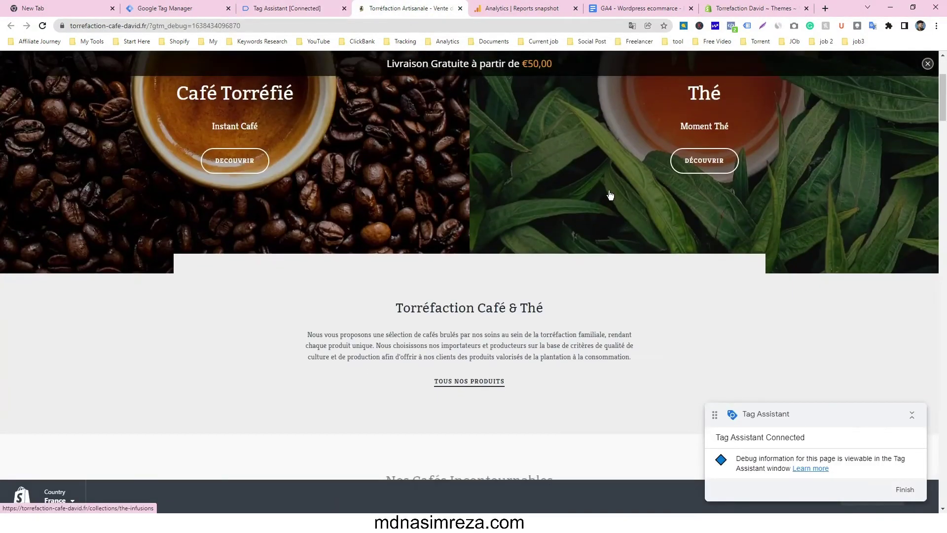
{"action": "scroll", "coordinate": [607, 193], "scroll_direction": "down", "scroll_amount": 10}
{"action": "scroll", "coordinate": [790, 227], "scroll_direction": "up", "scroll_amount": 2}
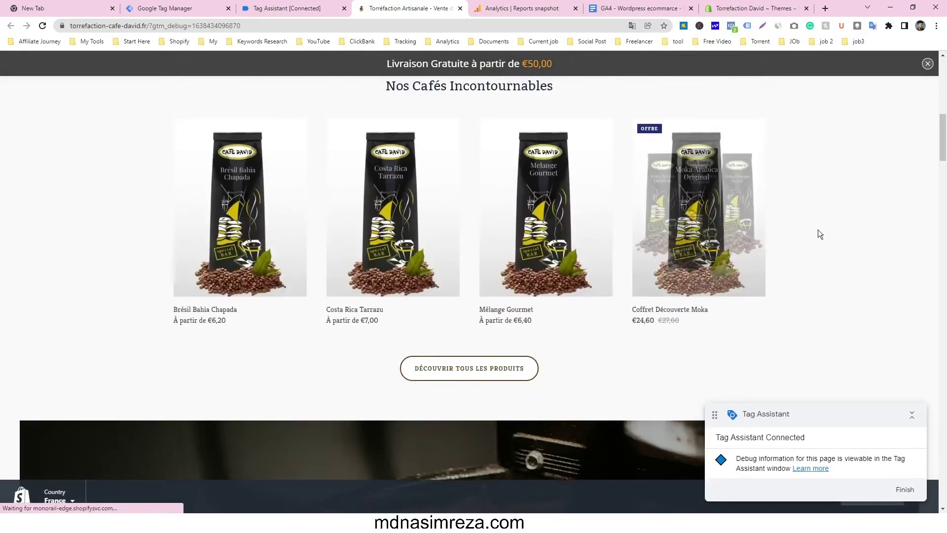
{"action": "left_click", "coordinate": [683, 217]}
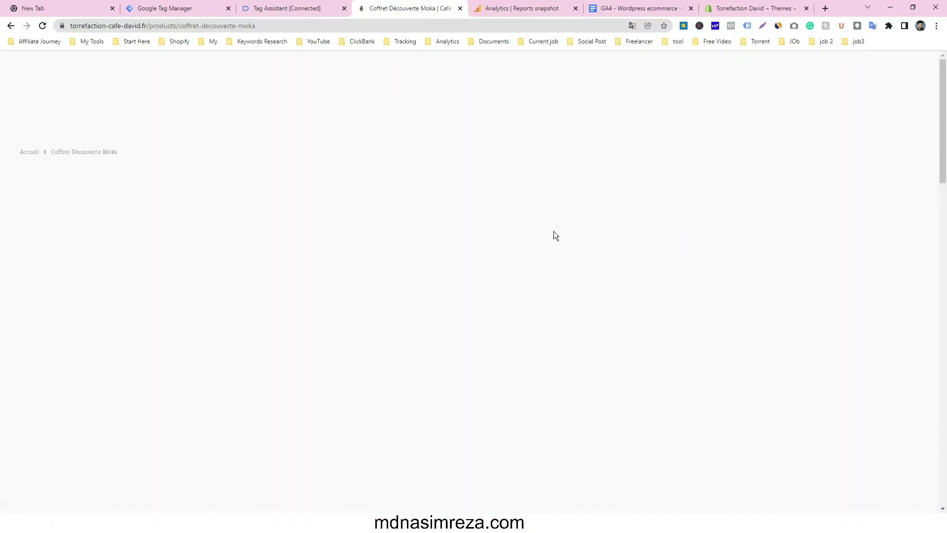
{"action": "scroll", "coordinate": [517, 196], "scroll_direction": "down", "scroll_amount": 1}
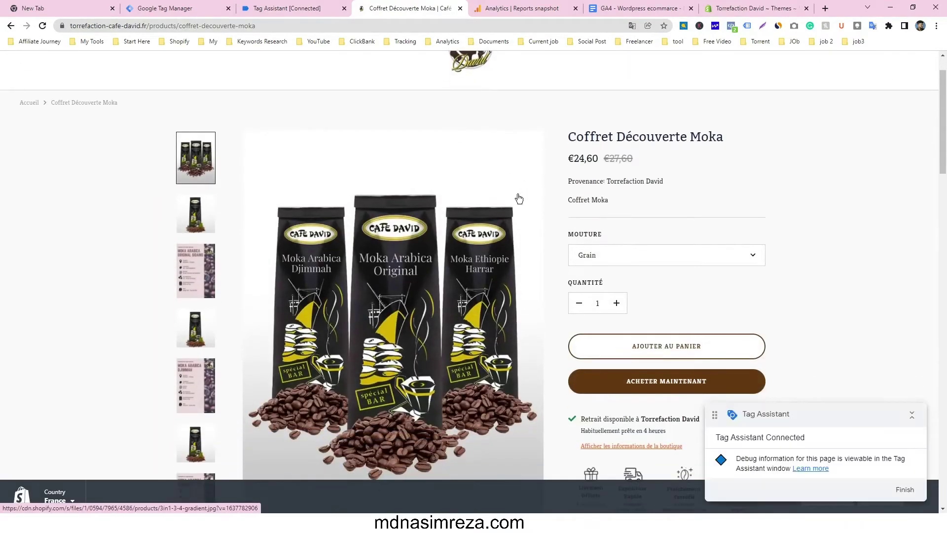
{"action": "left_click", "coordinate": [665, 346]}
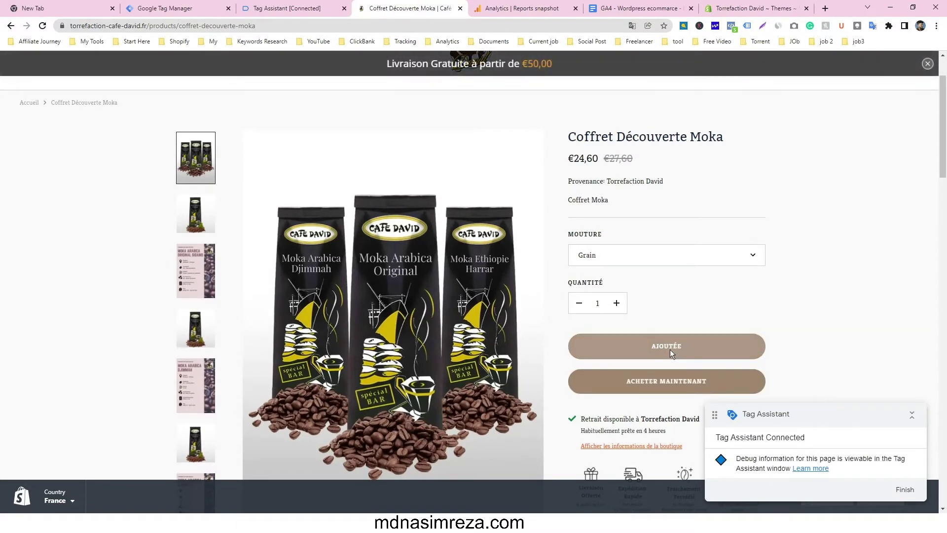
Examine the add_to_cart event in Tag Assistant and the Add to cart section of the Google Docs notes.
{"action": "left_click", "coordinate": [282, 7]}
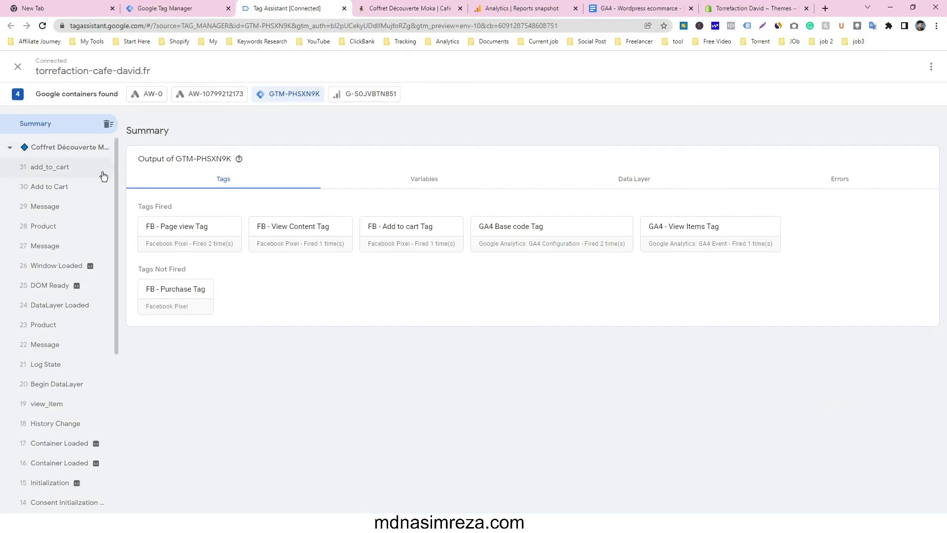
{"action": "left_click", "coordinate": [69, 171]}
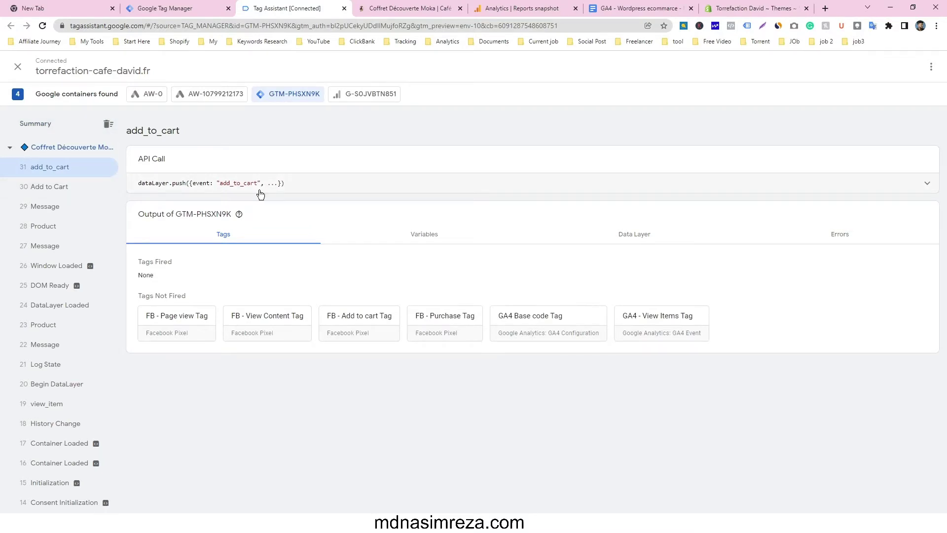
{"action": "left_click_drag", "start_coordinate": [220, 182], "coordinate": [258, 183]}
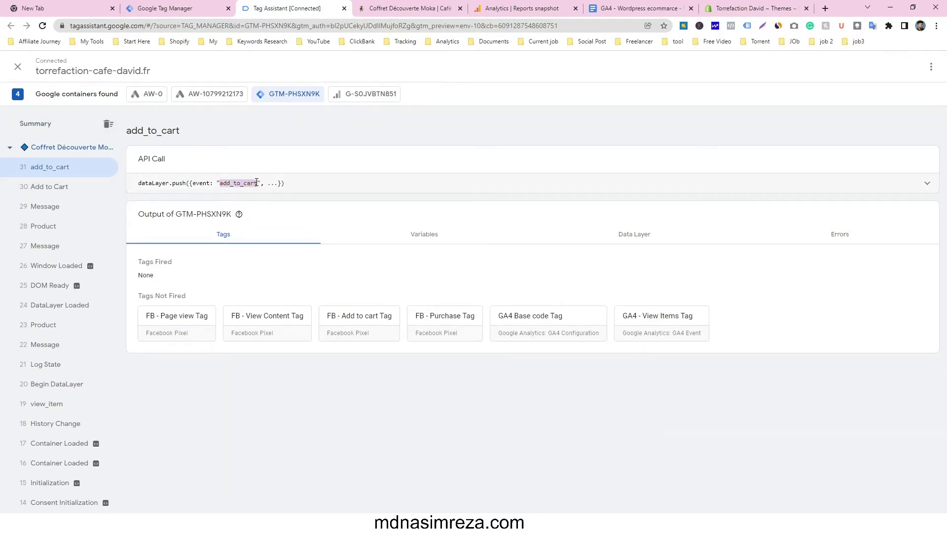
{"action": "left_click", "coordinate": [681, 9]}
{"action": "left_click", "coordinate": [401, 281]}
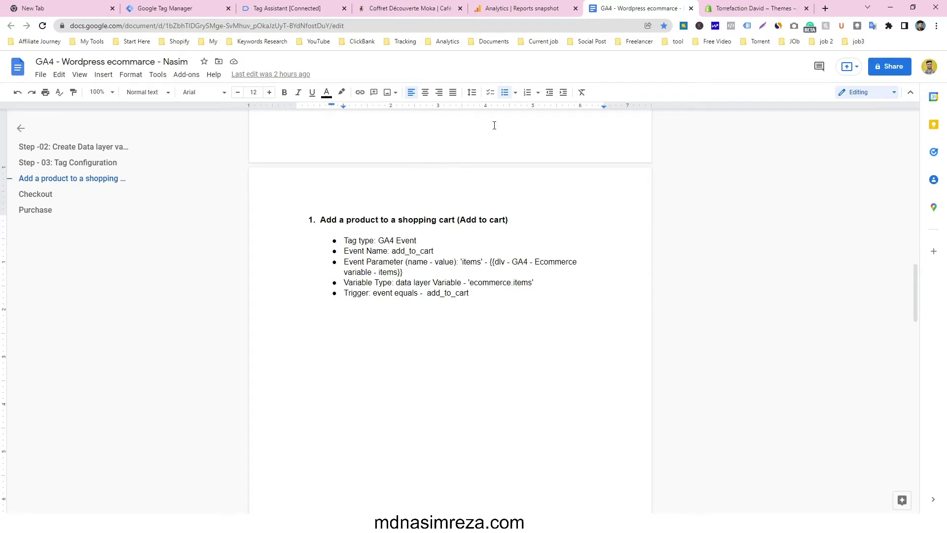
{"action": "left_click", "coordinate": [334, 5]}
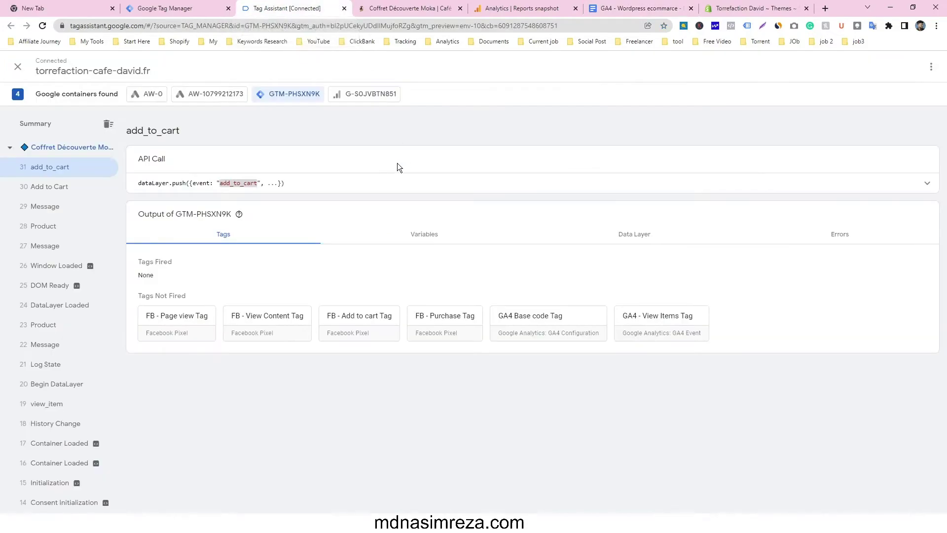
In Tag Manager, create a Custom Event trigger with the event name add_to_cart, copied from the Tag Assistant API call.
{"action": "left_click", "coordinate": [159, 6]}
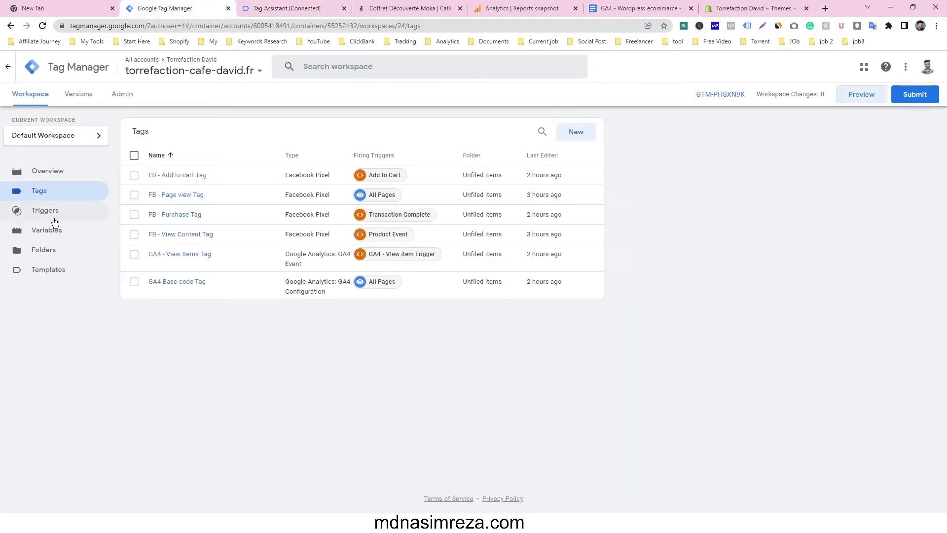
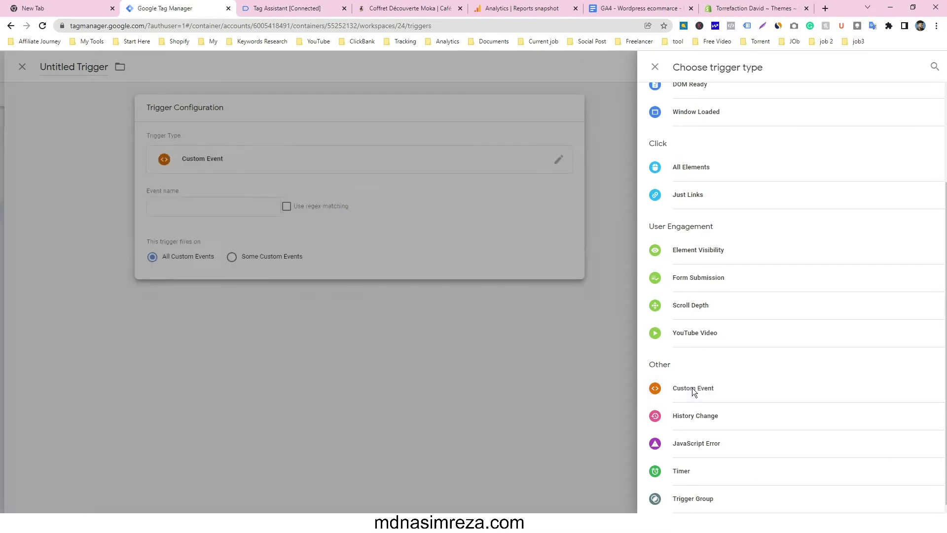
{"action": "left_click", "coordinate": [442, 201]}
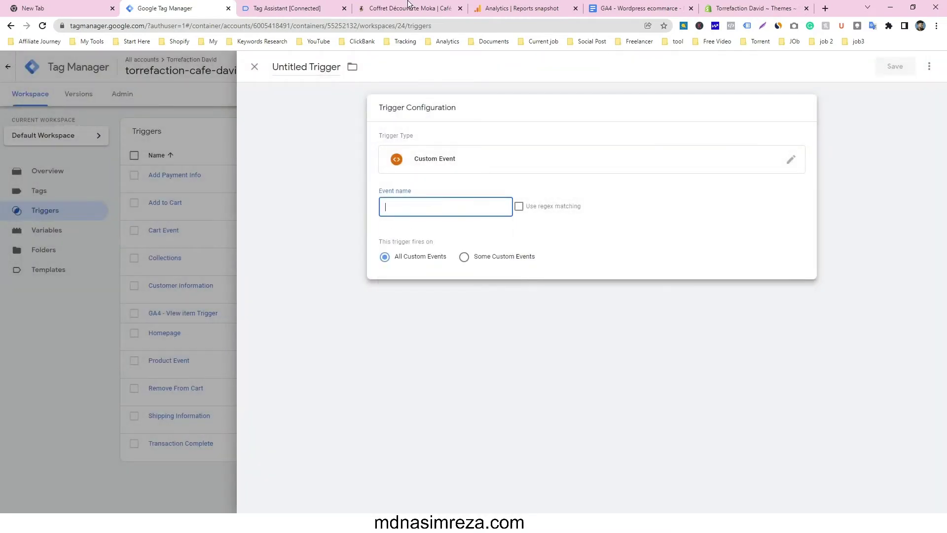
{"action": "left_click", "coordinate": [380, 8]}
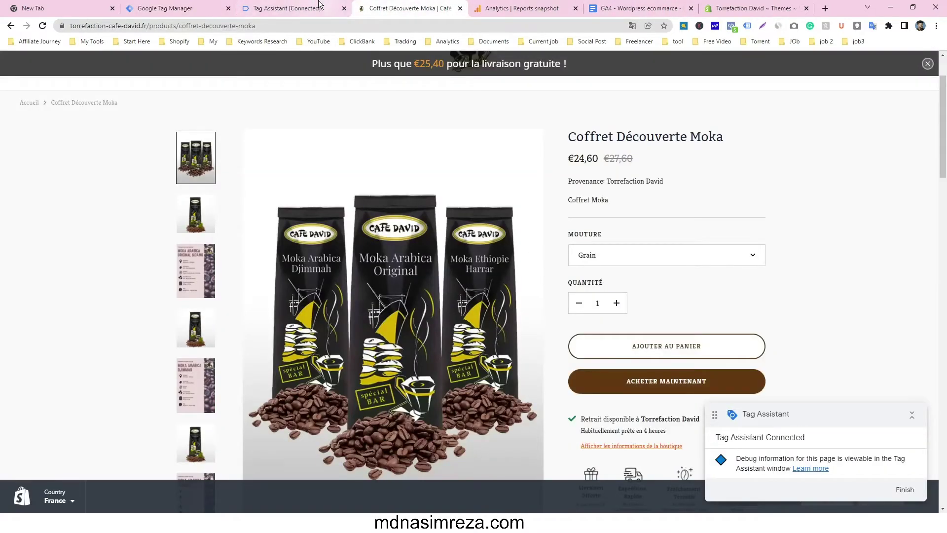
{"action": "left_click", "coordinate": [321, 4]}
{"action": "double_click", "coordinate": [238, 183]}
{"action": "right_click", "coordinate": [237, 185]}
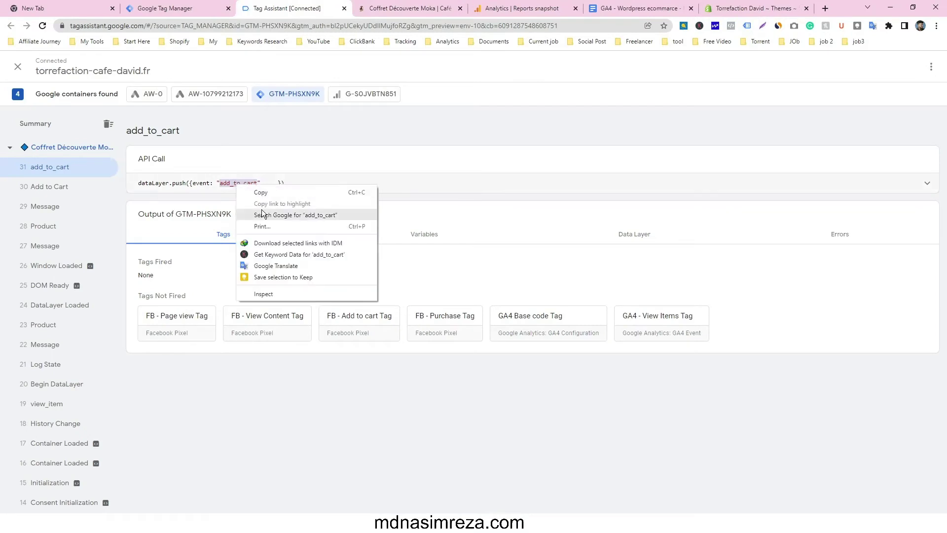
{"action": "left_click", "coordinate": [266, 191]}
{"action": "left_click", "coordinate": [227, 5]}
{"action": "key", "text": "ctrl+v"}
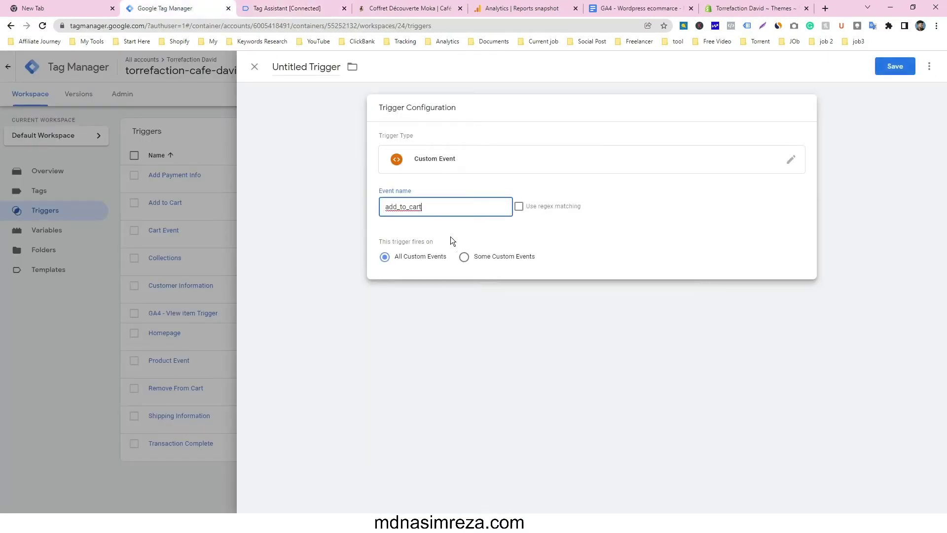
Name the new trigger GA4 - add to cart Trigger and save it.
{"action": "left_click_drag", "start_coordinate": [306, 66], "coordinate": [272, 56]}
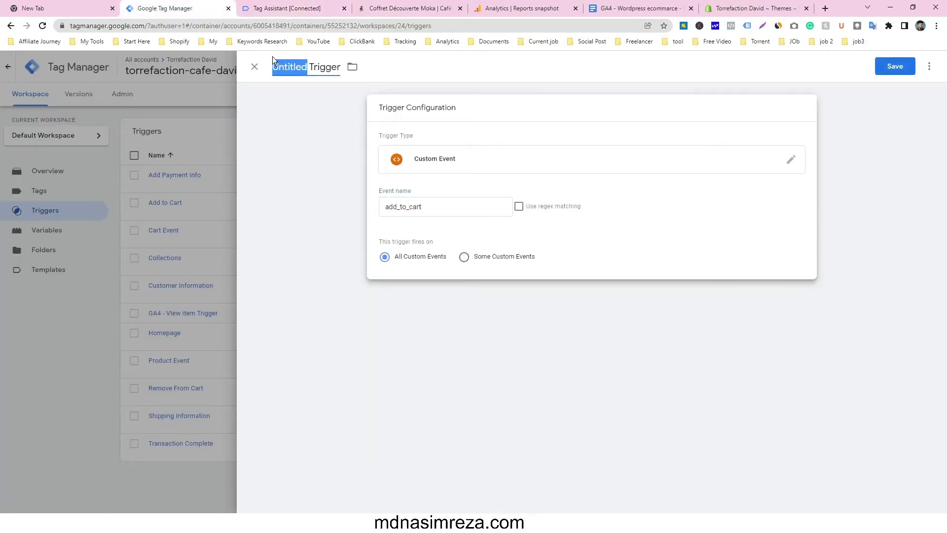
{"action": "type", "text": "GA4 "}
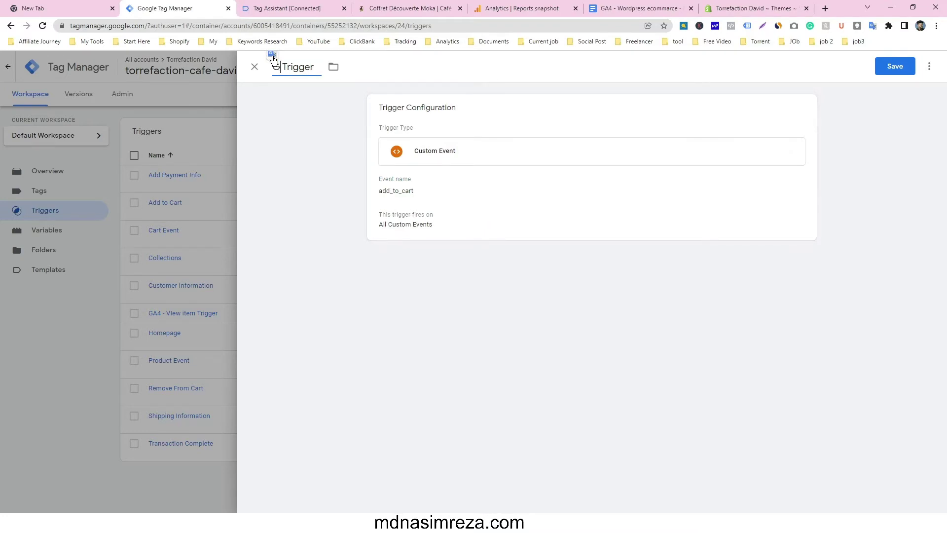
{"action": "type", "text": "- add to "}
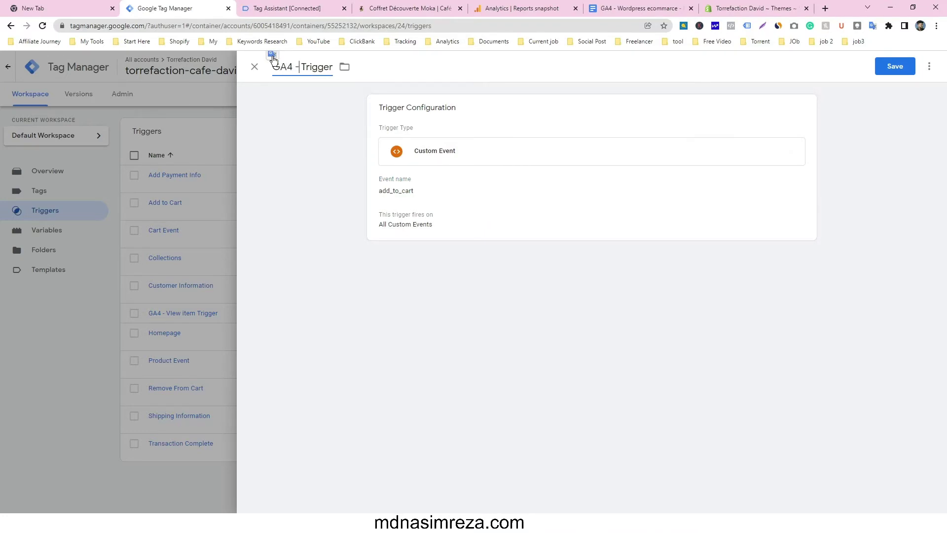
{"action": "type", "text": "cart"}
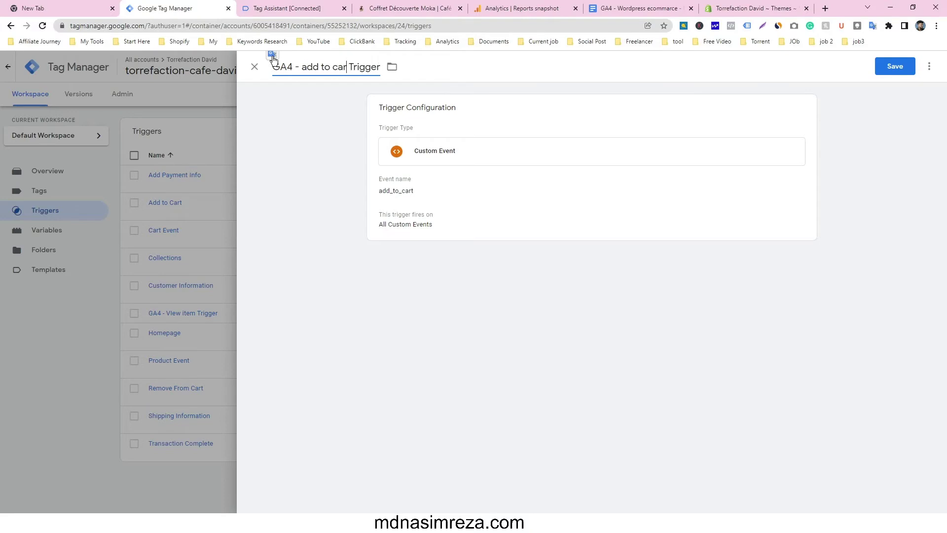
{"action": "left_click", "coordinate": [895, 66]}
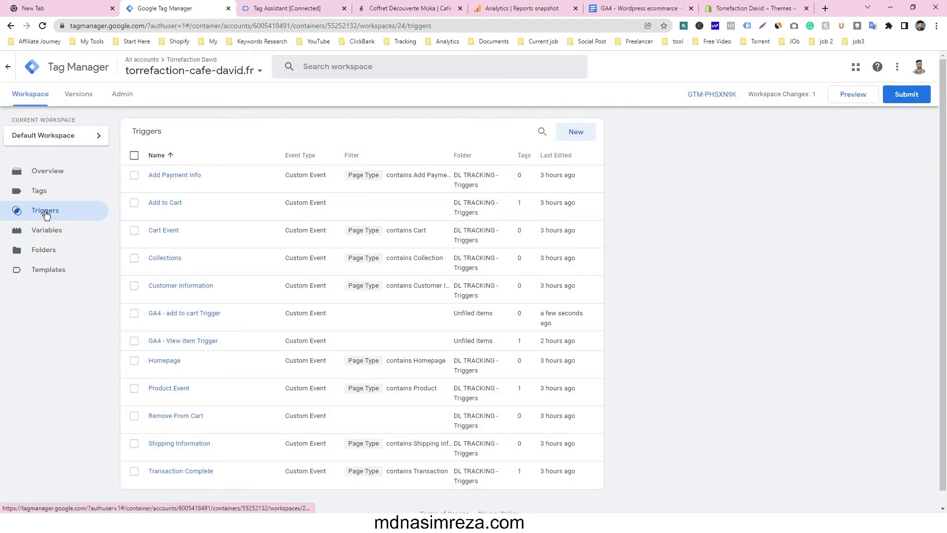
Create a new tag of type Google Analytics: GA4 Event that uses GA4 Base code Tag as its configuration tag.
{"action": "left_click", "coordinate": [60, 196]}
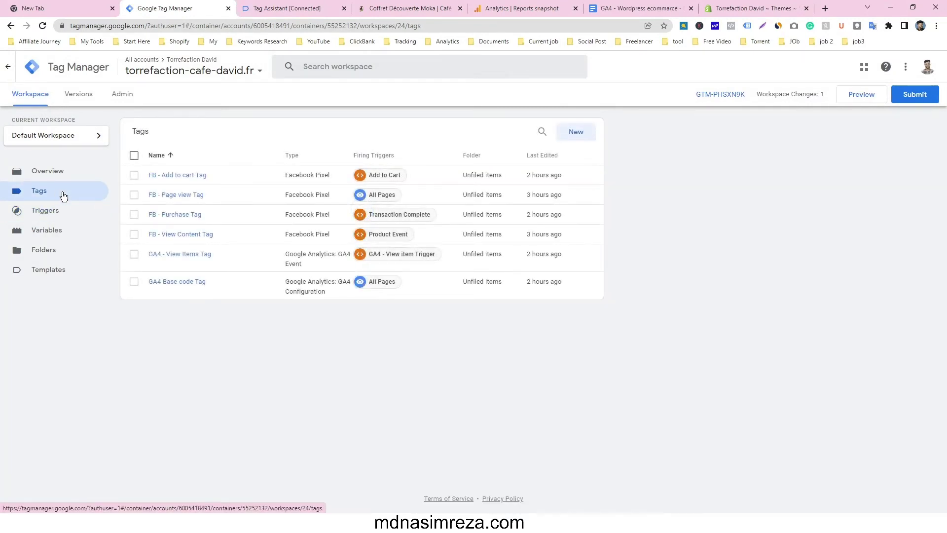
{"action": "left_click", "coordinate": [574, 133]}
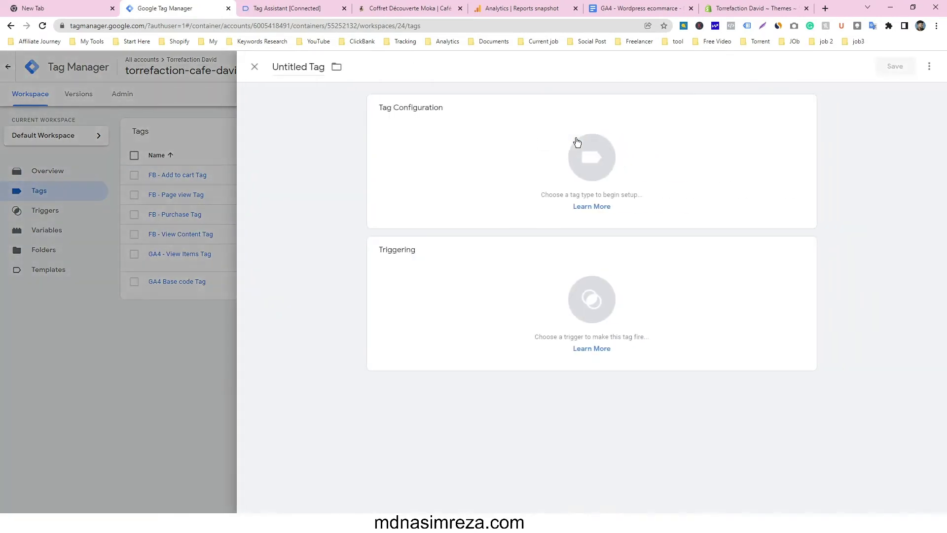
{"action": "left_click", "coordinate": [499, 143]}
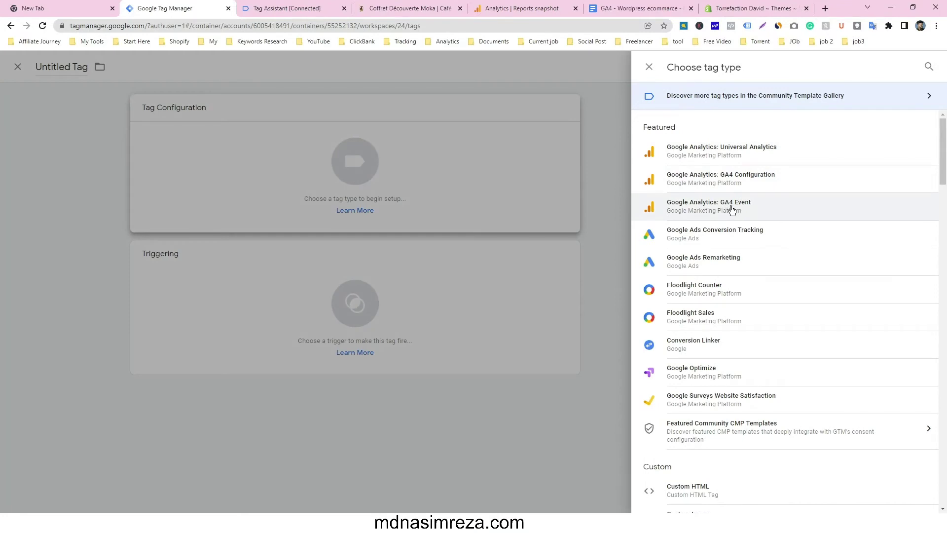
{"action": "left_click", "coordinate": [732, 209]}
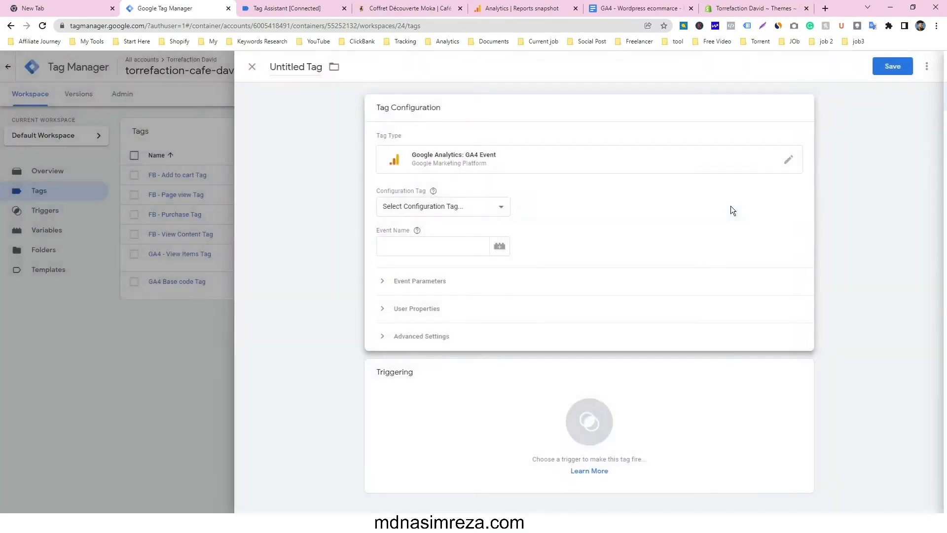
{"action": "left_click", "coordinate": [452, 209]}
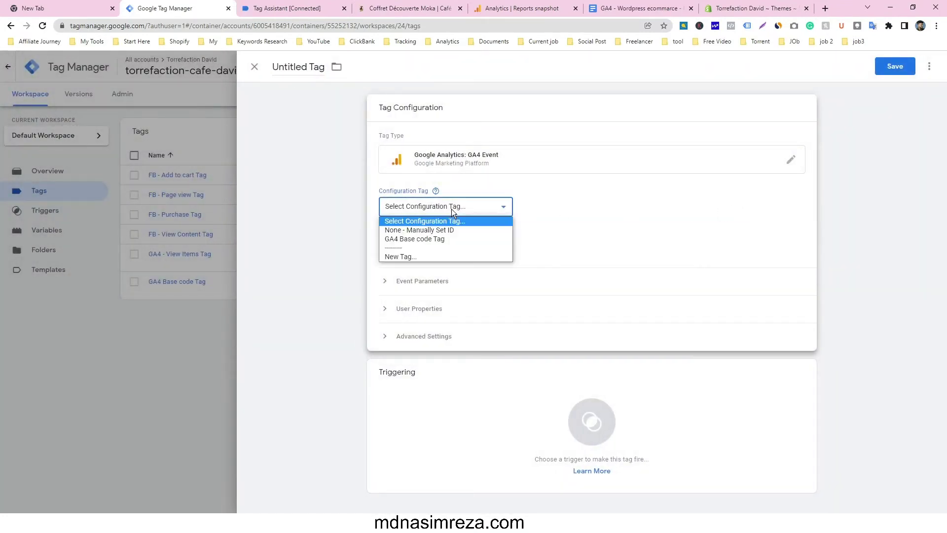
{"action": "left_click", "coordinate": [449, 239]}
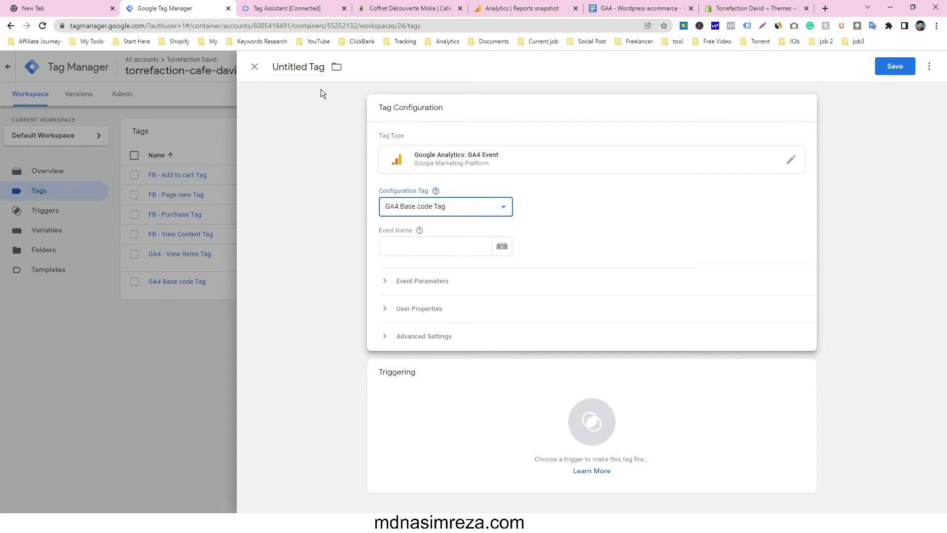
Following the Google Docs notes, add the event parameter items to the tag with the value {{dlv - GA4 - ecommerce Items}}.
{"action": "left_click", "coordinate": [603, 5]}
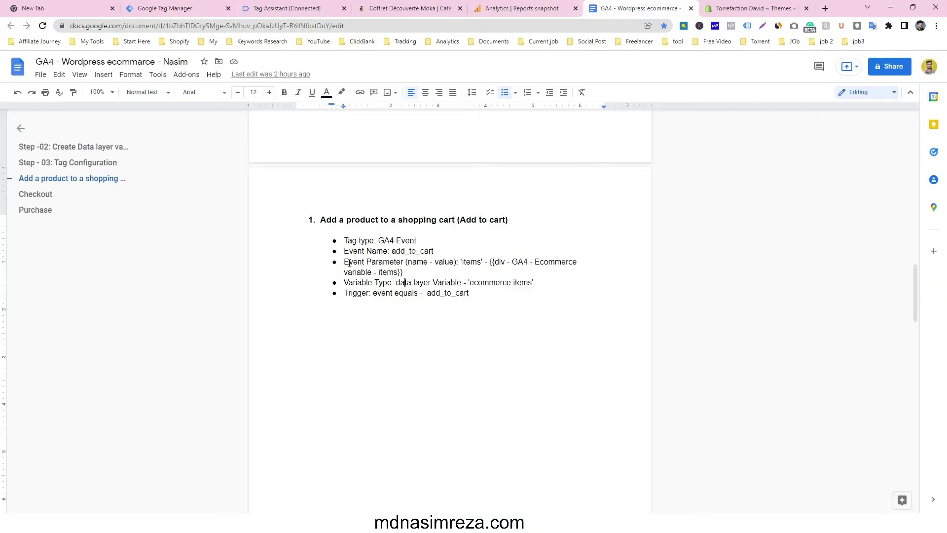
{"action": "left_click_drag", "start_coordinate": [345, 262], "coordinate": [411, 260]}
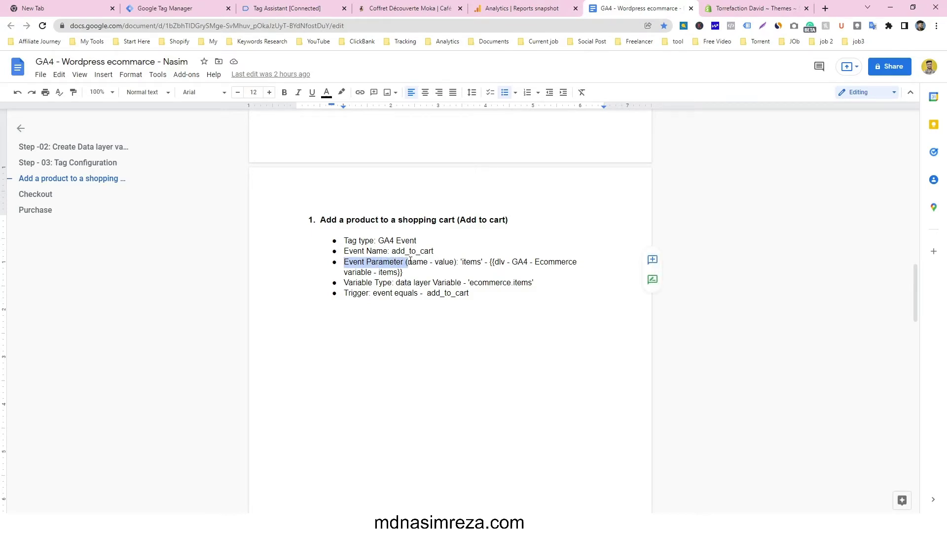
{"action": "left_click", "coordinate": [464, 267]}
{"action": "left_click_drag", "start_coordinate": [464, 267], "coordinate": [467, 262]}
{"action": "left_click", "coordinate": [471, 263]}
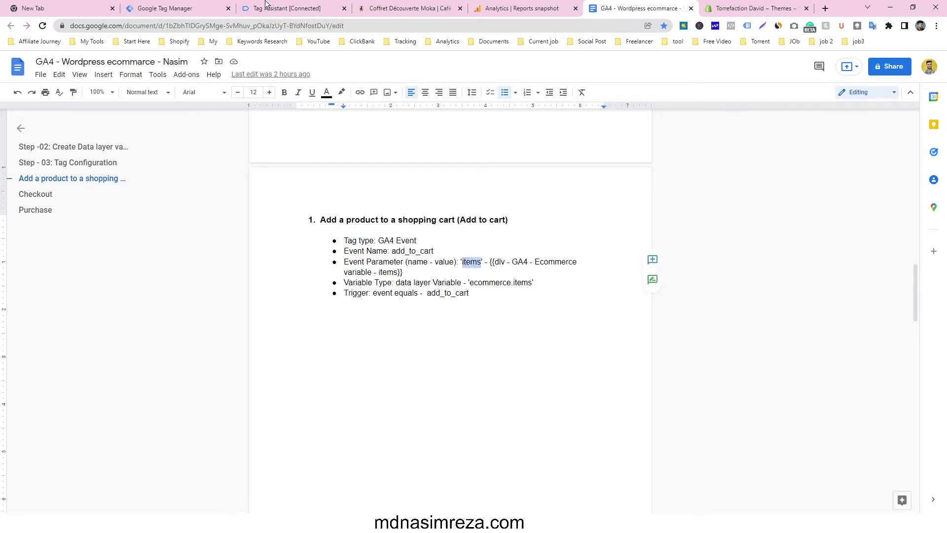
{"action": "left_click", "coordinate": [217, 6]}
{"action": "left_click", "coordinate": [256, 6]}
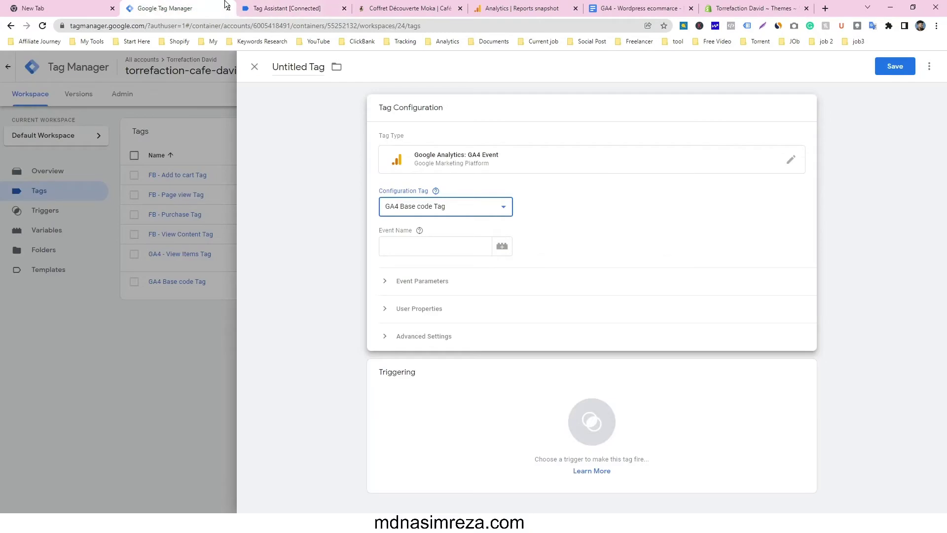
{"action": "left_click", "coordinate": [217, 6]}
{"action": "left_click", "coordinate": [440, 290]}
{"action": "left_click", "coordinate": [424, 320]}
{"action": "left_click", "coordinate": [446, 317]}
{"action": "type", "text": "items"}
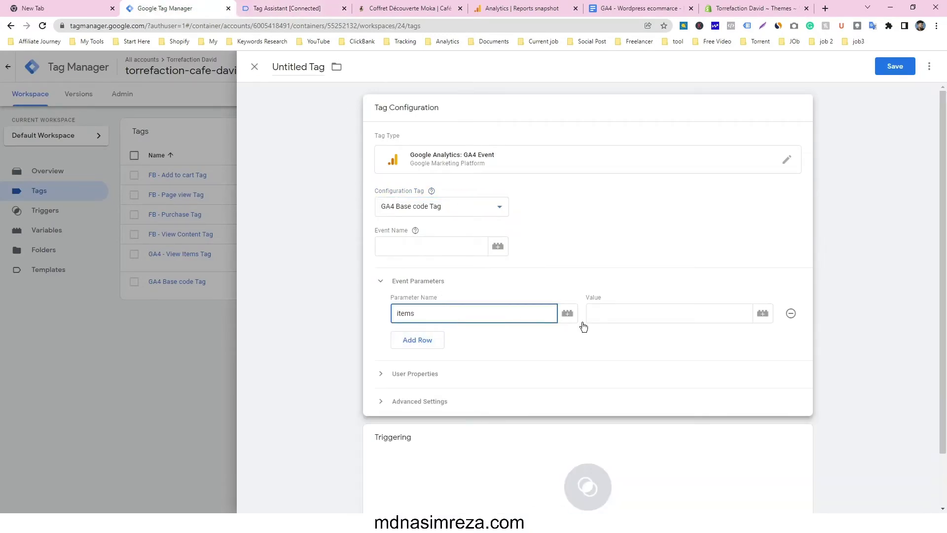
{"action": "left_click", "coordinate": [762, 314]}
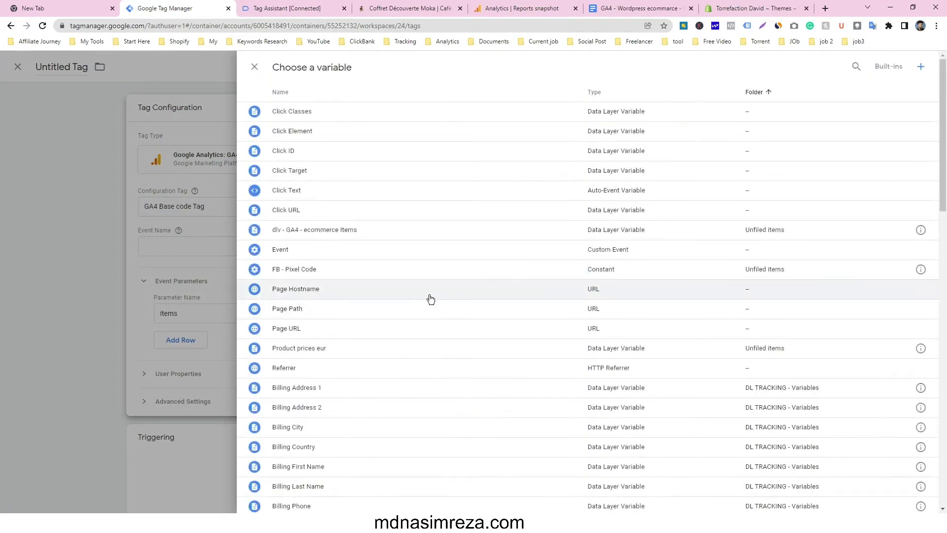
{"action": "left_click", "coordinate": [358, 233]}
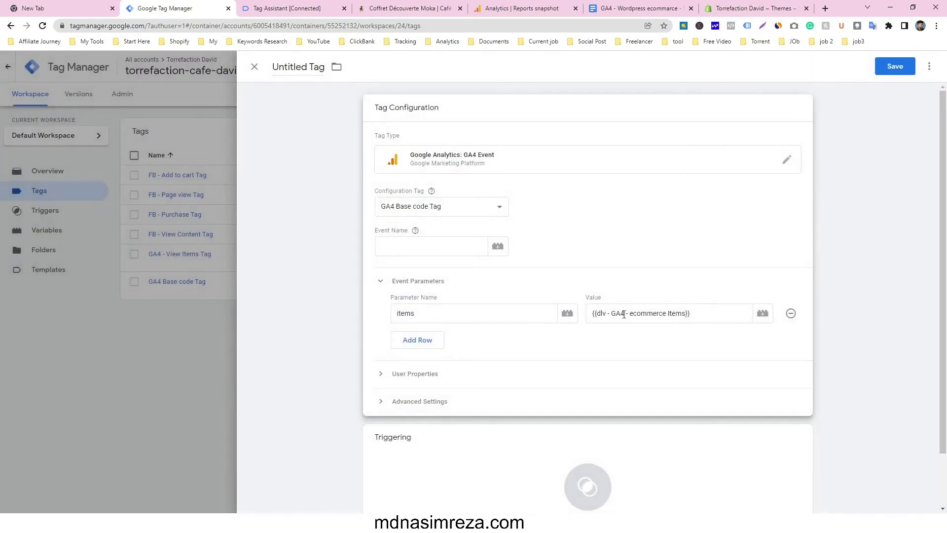
Assign GA4 - add to cart Trigger as the firing trigger, name the tag GA4 - add to cart Tag and try to save it.
{"action": "scroll", "coordinate": [457, 444], "scroll_direction": "down", "scroll_amount": 2}
{"action": "left_click", "coordinate": [456, 435]}
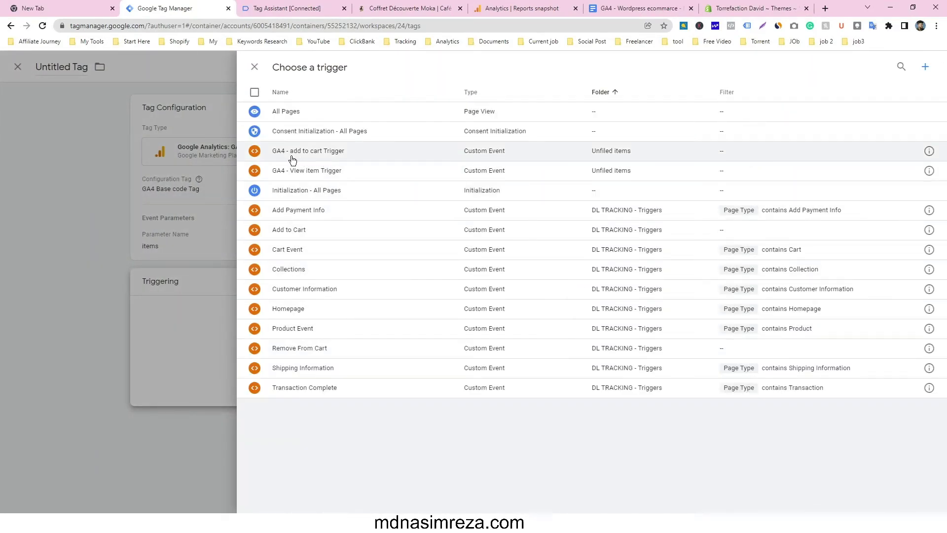
{"action": "left_click", "coordinate": [339, 158]}
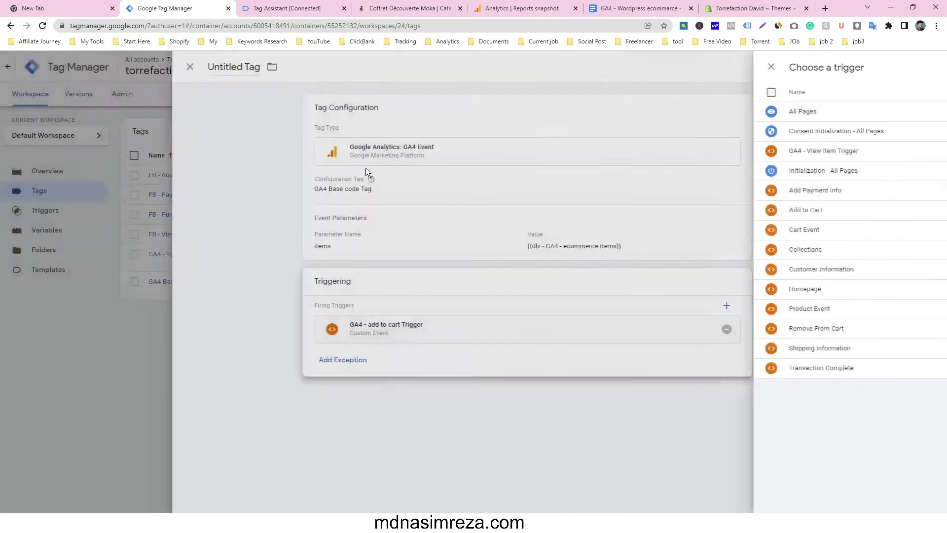
{"action": "left_click_drag", "start_coordinate": [308, 67], "coordinate": [273, 65]}
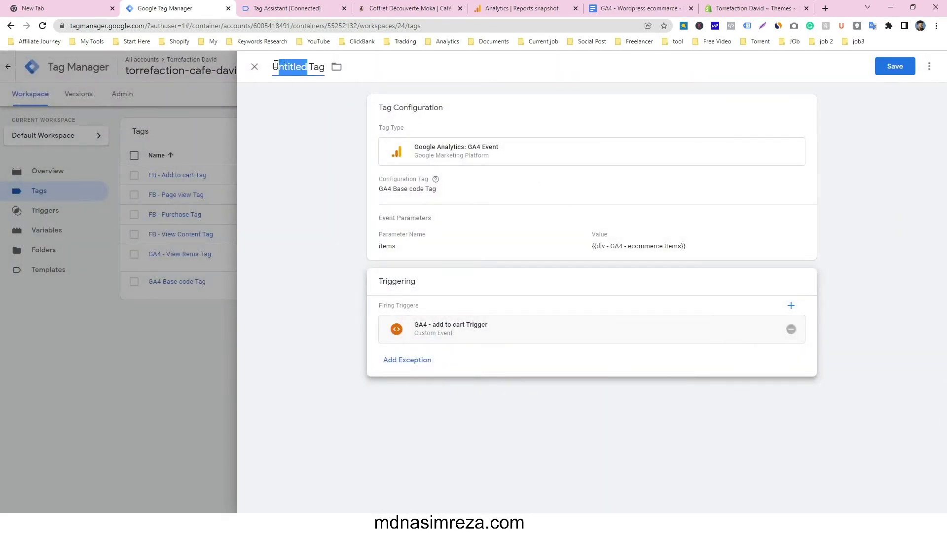
{"action": "type", "text": "GA"}
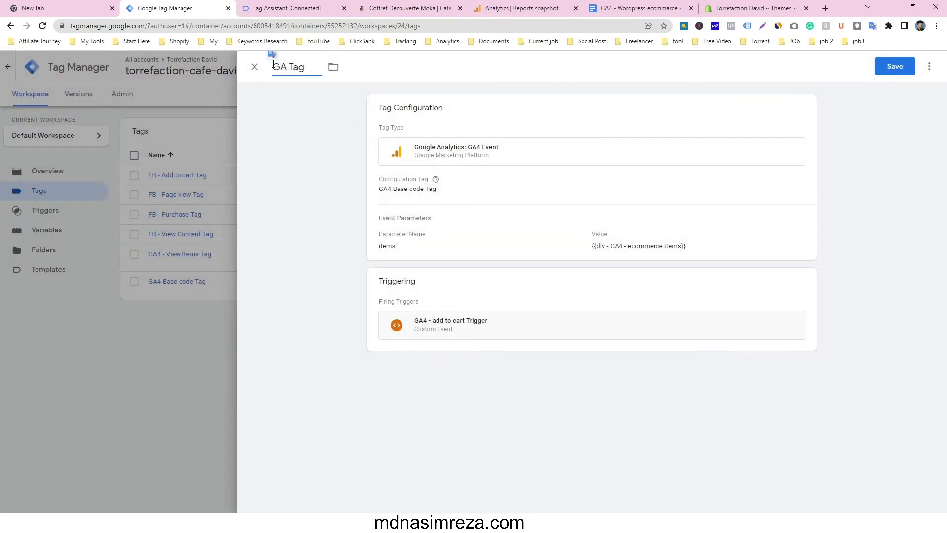
{"action": "type", "text": "4 - add to cart"}
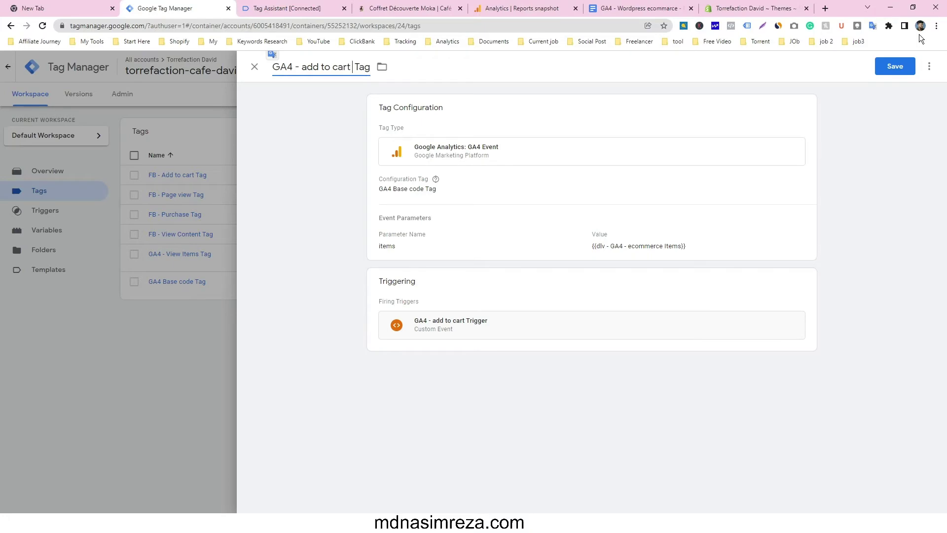
{"action": "left_click", "coordinate": [897, 65]}
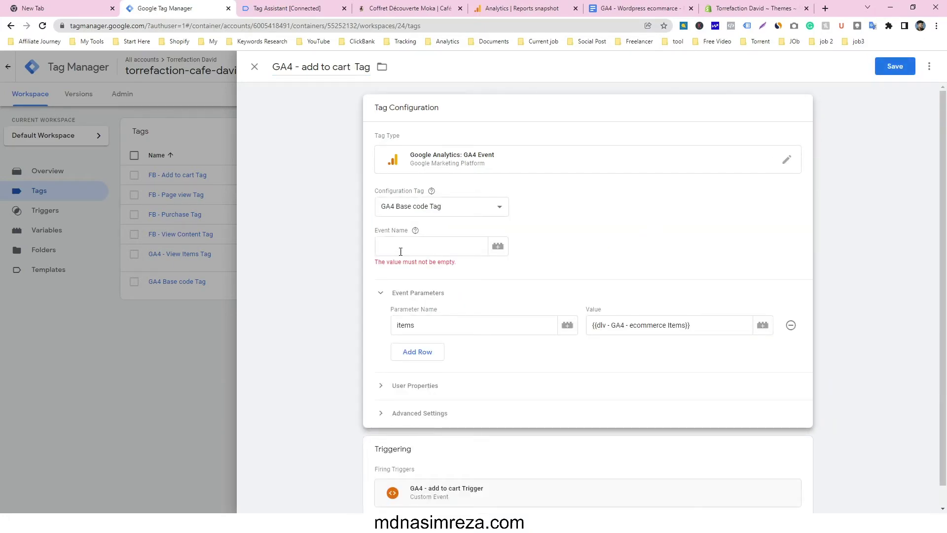
Set the tag's event name to add_to_cart, copied from the Google Docs notes, and save the tag.
{"action": "left_click", "coordinate": [626, 6]}
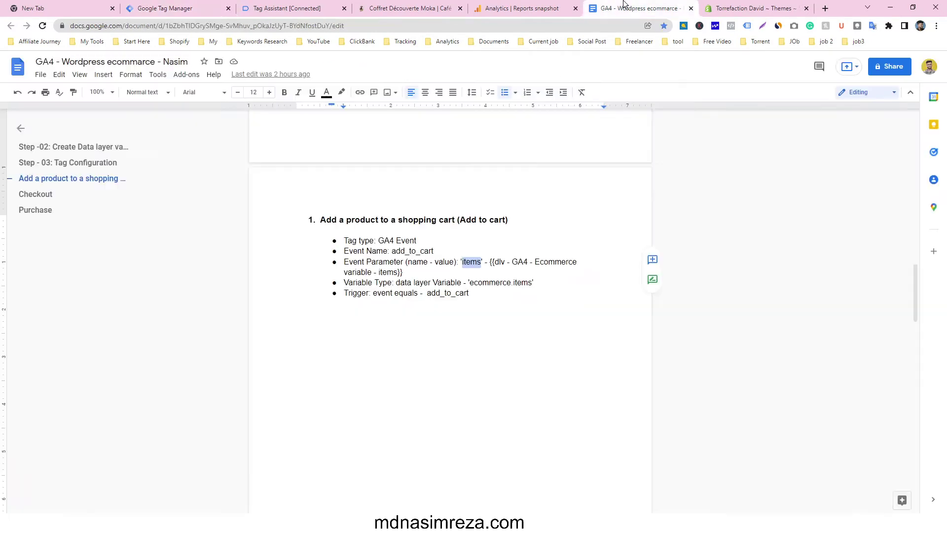
{"action": "left_click_drag", "start_coordinate": [394, 251], "coordinate": [432, 249]}
{"action": "key", "text": "ctrl+c"}
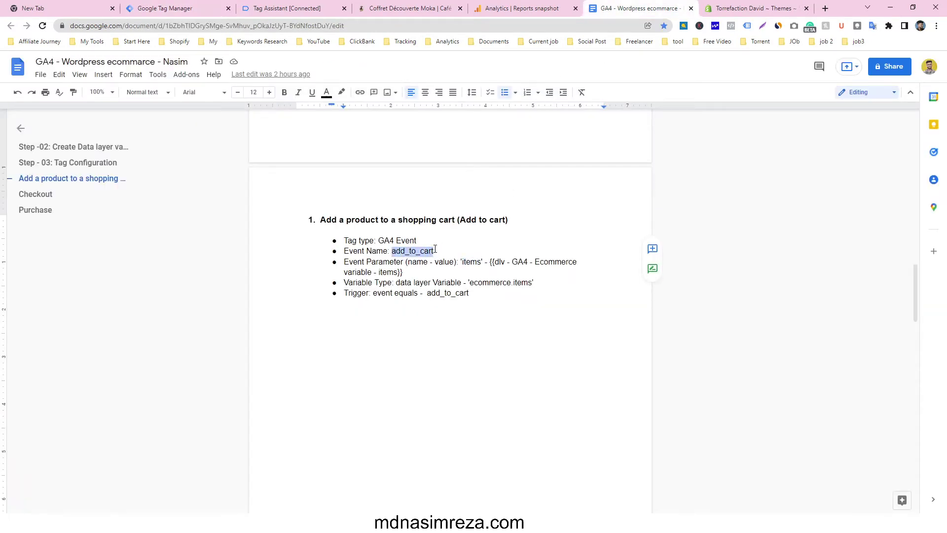
{"action": "left_click", "coordinate": [296, 7]}
{"action": "left_click", "coordinate": [228, 6]}
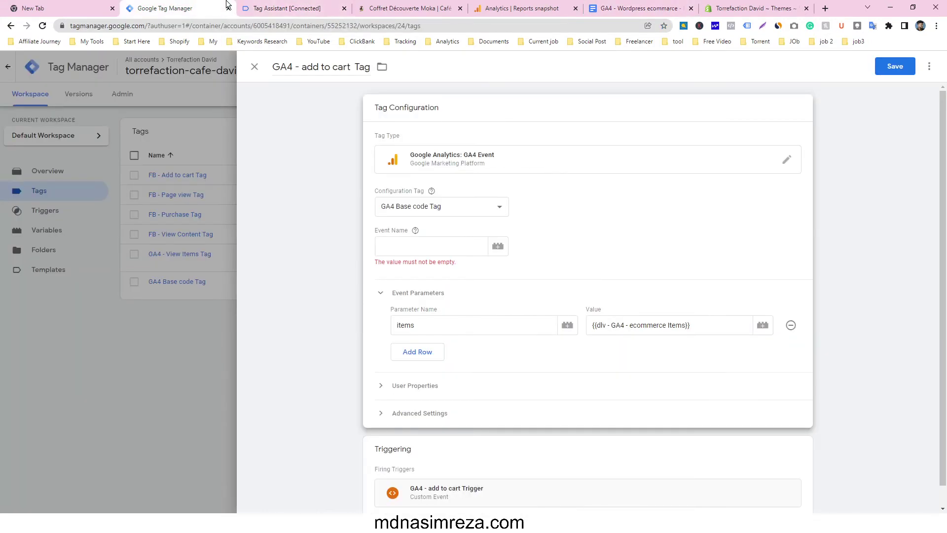
{"action": "left_click", "coordinate": [434, 238]}
{"action": "key", "text": "ctrl+v"}
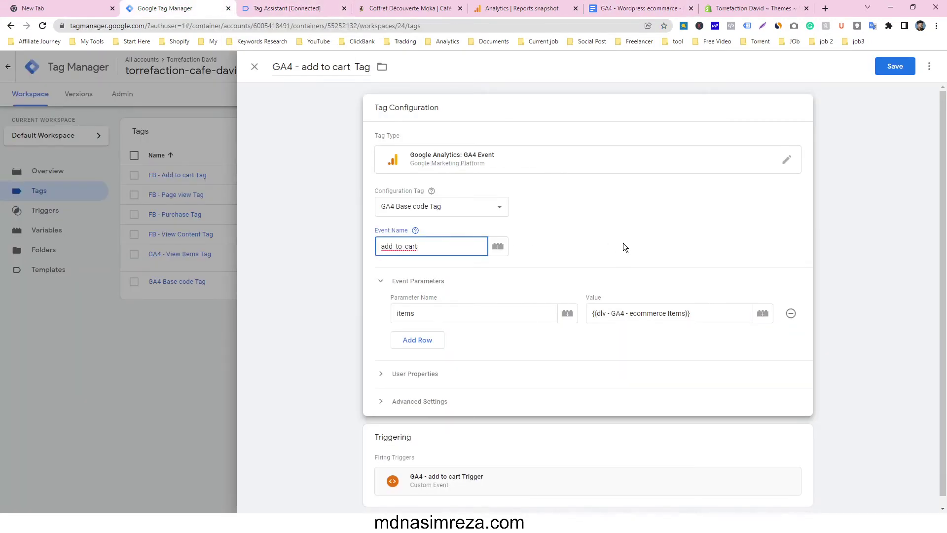
{"action": "left_click", "coordinate": [883, 73]}
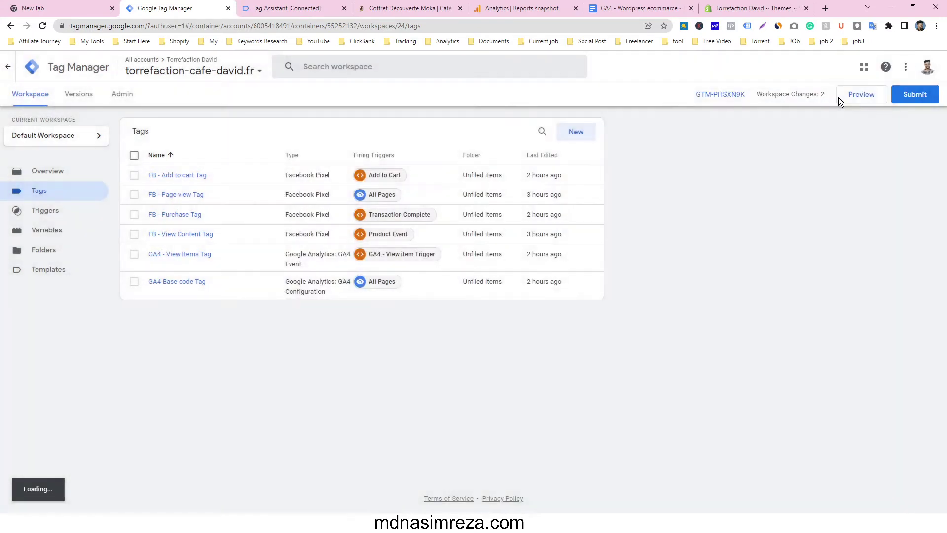
Submit the workspace changes and publish them as a version named add to cart ga4.
{"action": "left_click", "coordinate": [915, 95]}
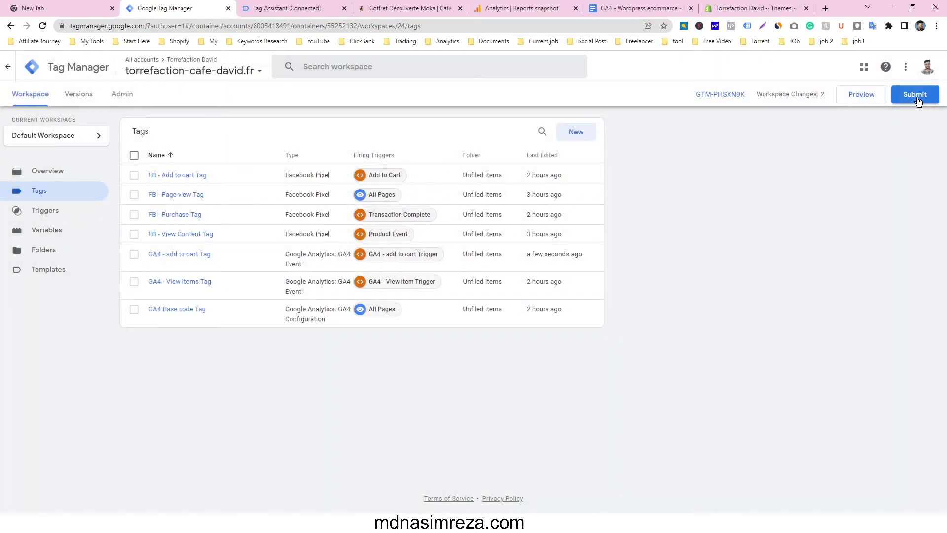
{"action": "left_click", "coordinate": [412, 178]}
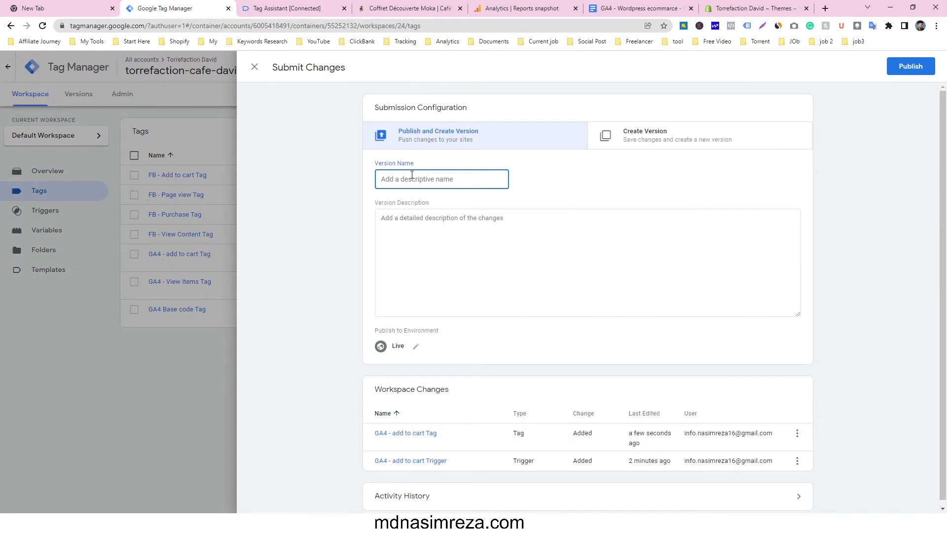
{"action": "type", "text": "add to cart ga4"}
{"action": "left_click", "coordinate": [910, 65]}
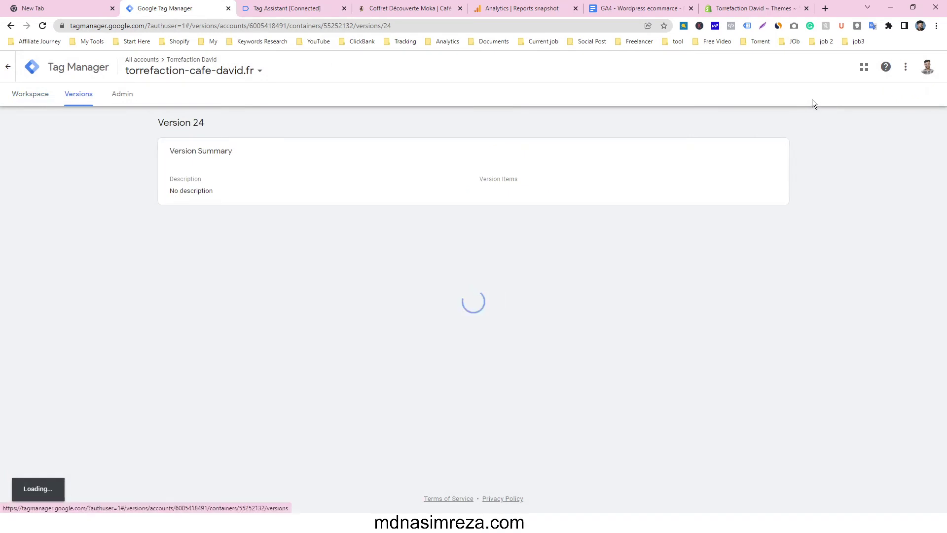
Reload the Coffret Découverte Moka product page on the connected store and switch to Tag Assistant.
{"action": "left_click", "coordinate": [411, 14]}
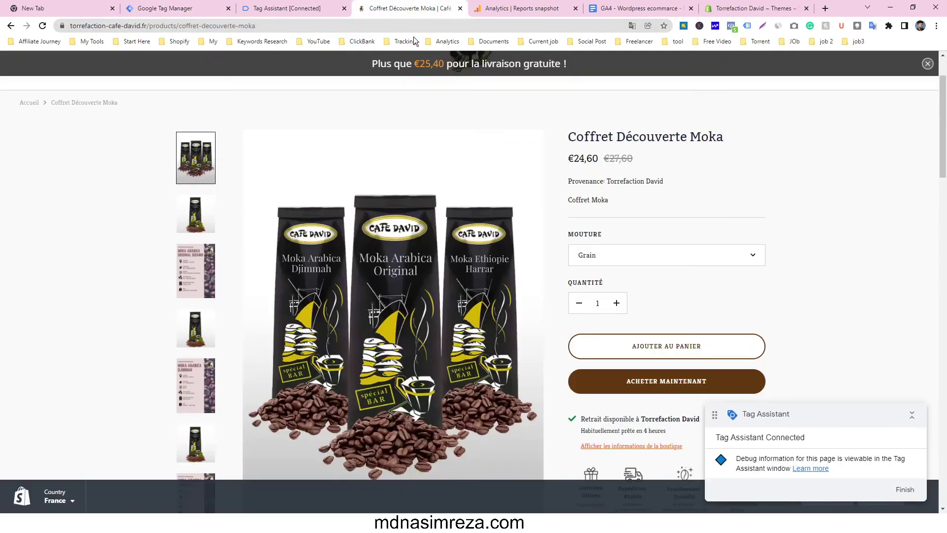
{"action": "key", "text": "F5"}
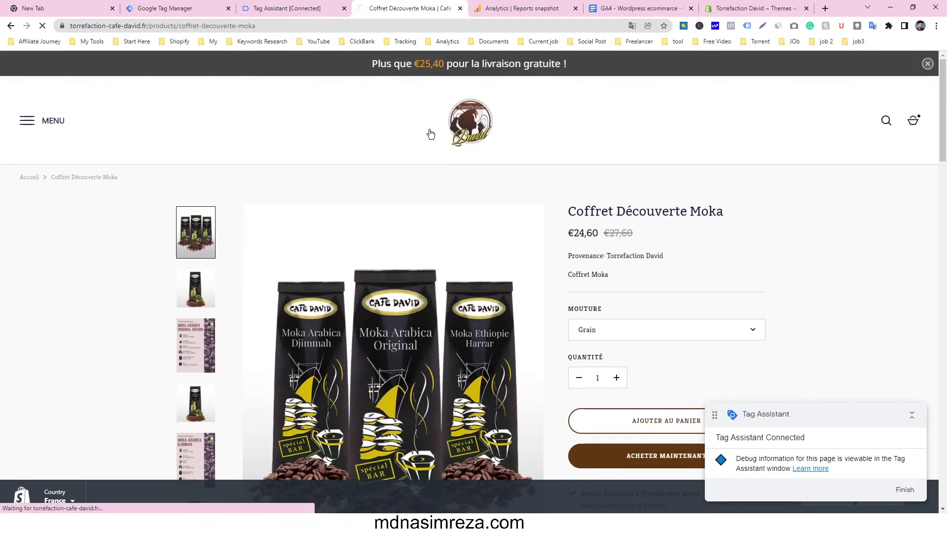
{"action": "left_click", "coordinate": [306, 6]}
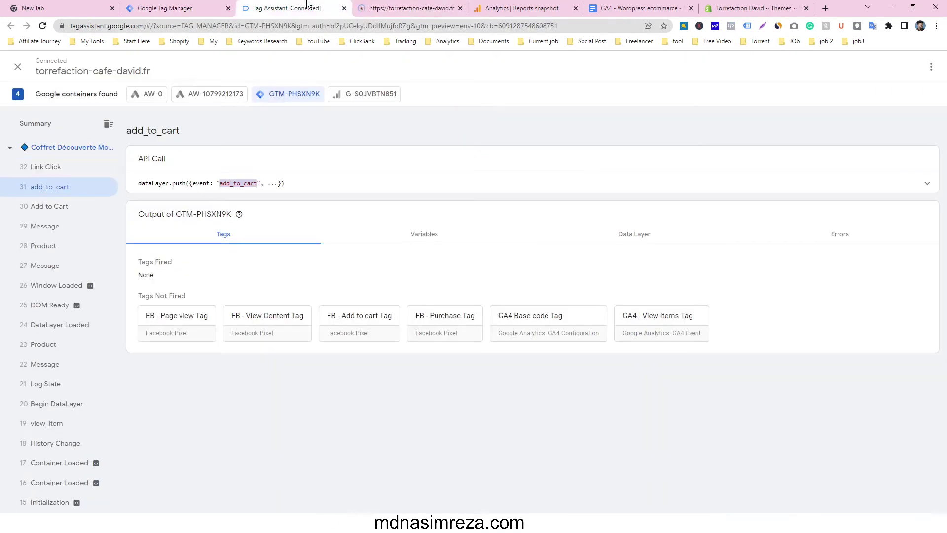
Open the Costa Rica Tarrazu product on the connected store, add it to the cart and return to Tag Assistant.
{"action": "left_click", "coordinate": [52, 129]}
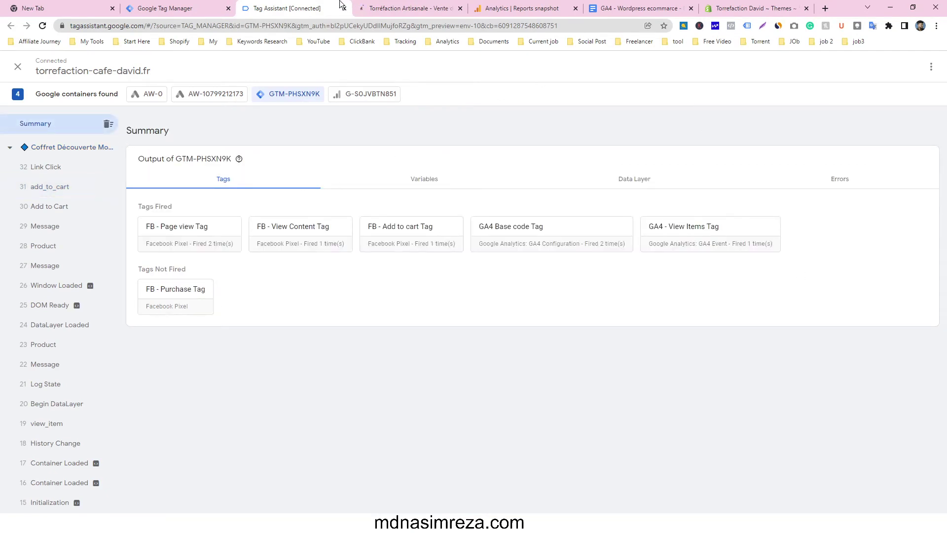
{"action": "left_click", "coordinate": [397, 6]}
{"action": "scroll", "coordinate": [511, 150], "scroll_direction": "down", "scroll_amount": 15}
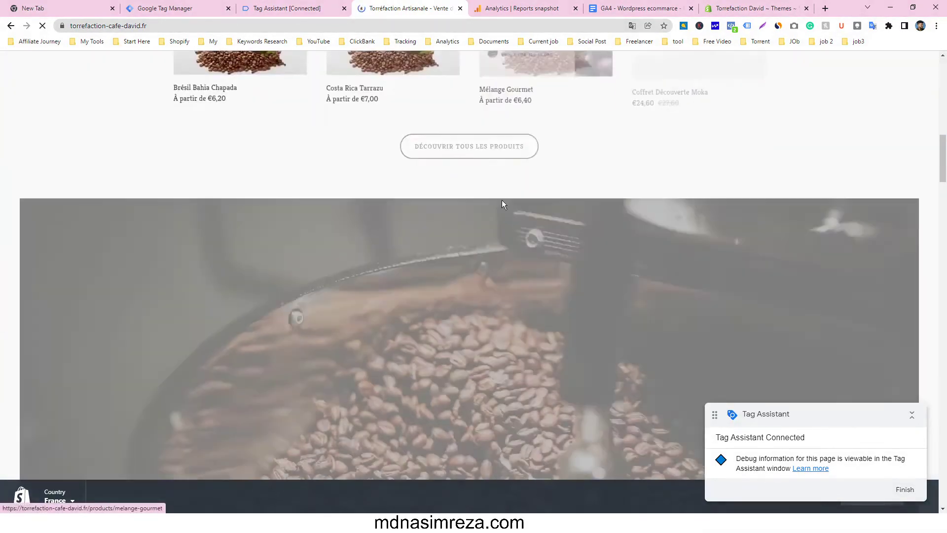
{"action": "scroll", "coordinate": [503, 203], "scroll_direction": "up", "scroll_amount": 4}
{"action": "left_click", "coordinate": [402, 178]}
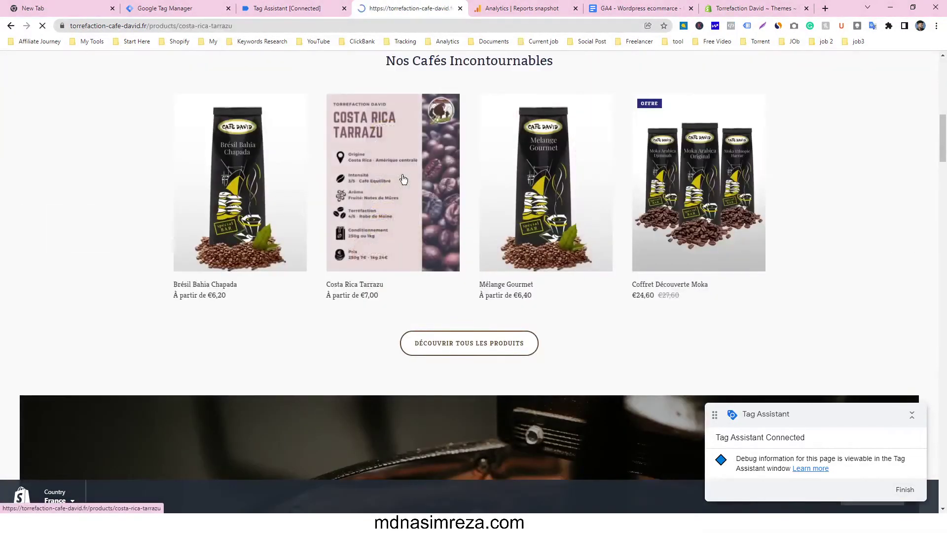
{"action": "scroll", "coordinate": [498, 197], "scroll_direction": "down", "scroll_amount": 4}
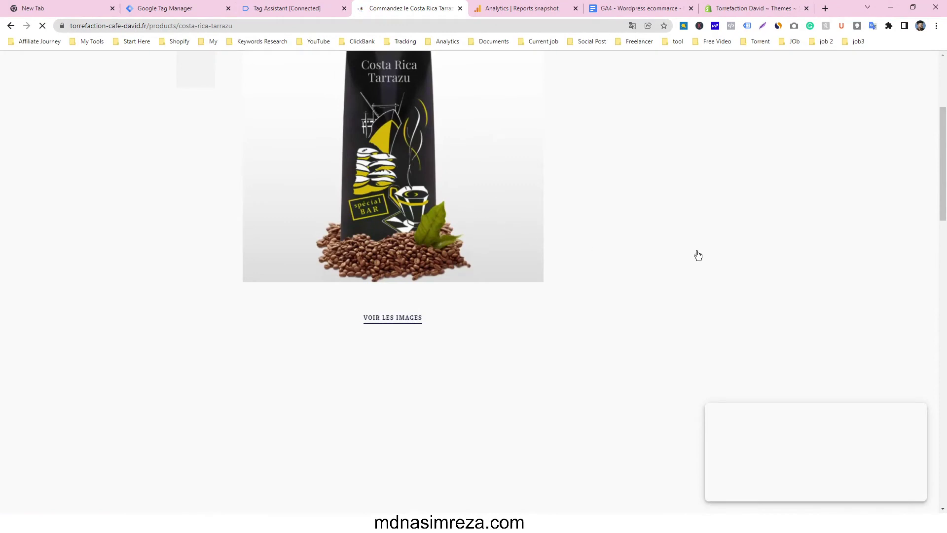
{"action": "left_click", "coordinate": [670, 244]}
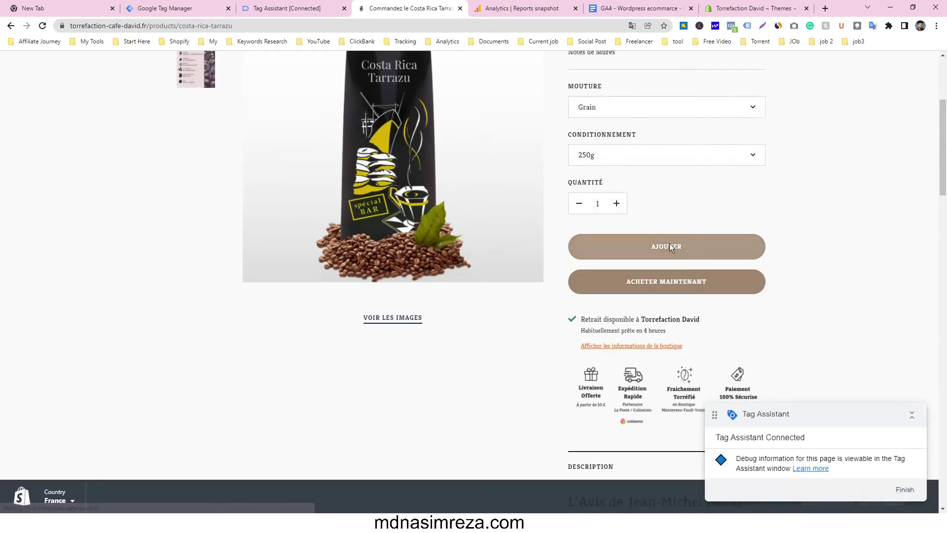
{"action": "left_click", "coordinate": [299, 7]}
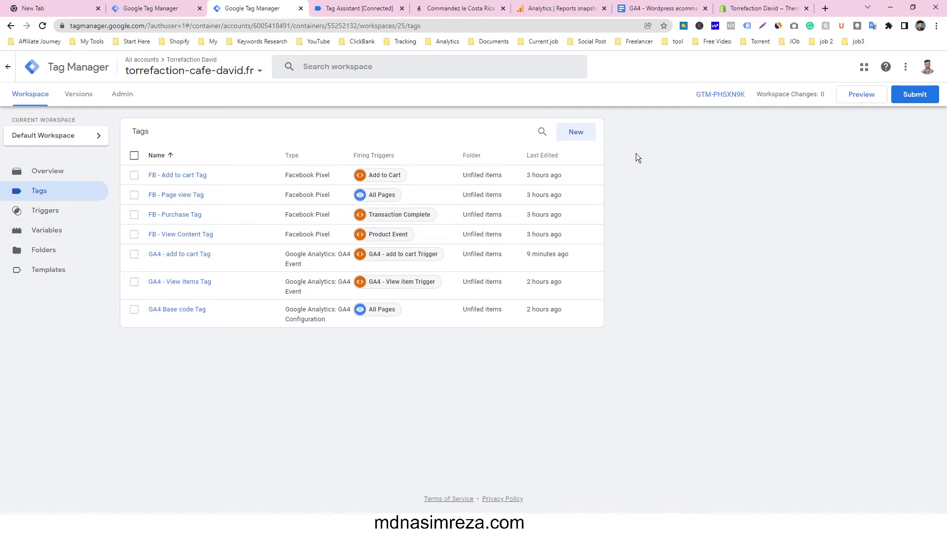
Create a new Google Analytics: GA4 Event tag that uses GA4 Base code Tag as its configuration tag.
{"action": "left_click", "coordinate": [576, 132]}
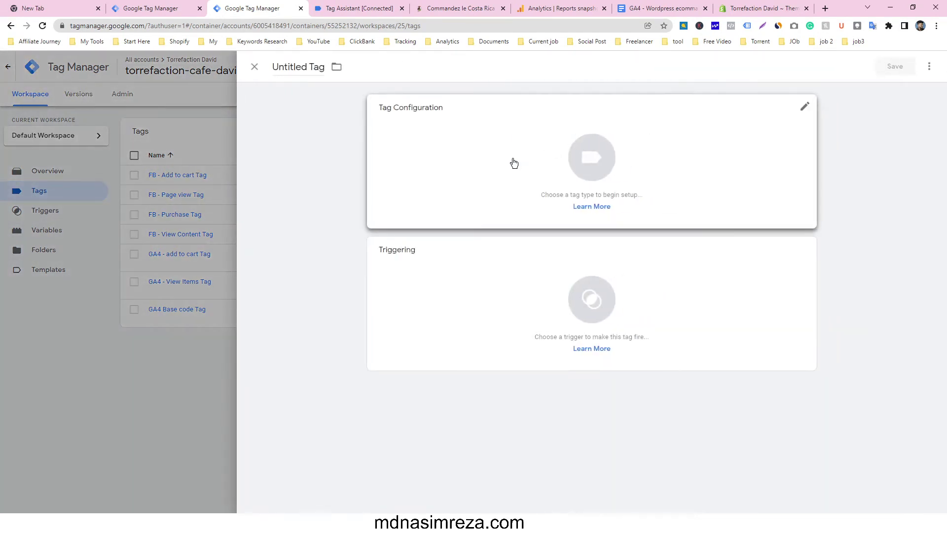
{"action": "left_click", "coordinate": [514, 162]}
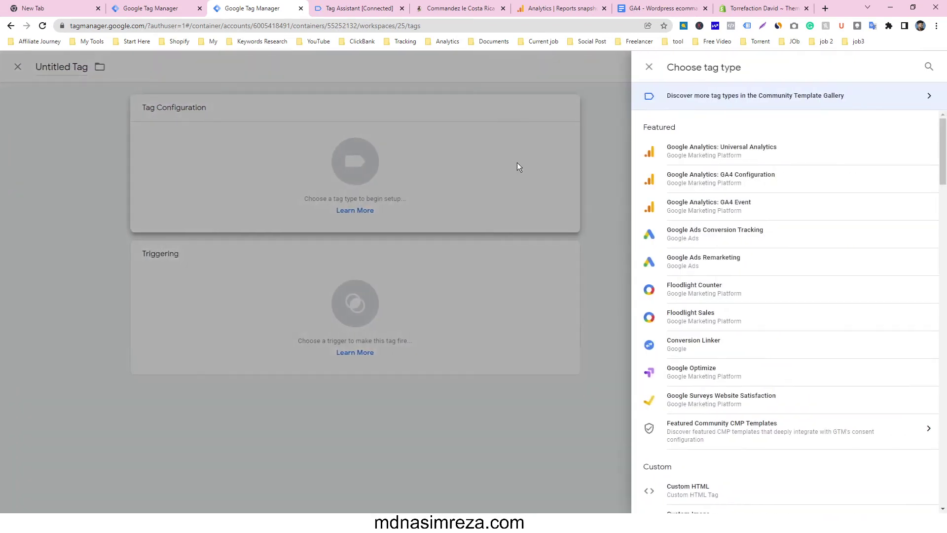
{"action": "left_click", "coordinate": [764, 210]}
{"action": "left_click", "coordinate": [496, 207]}
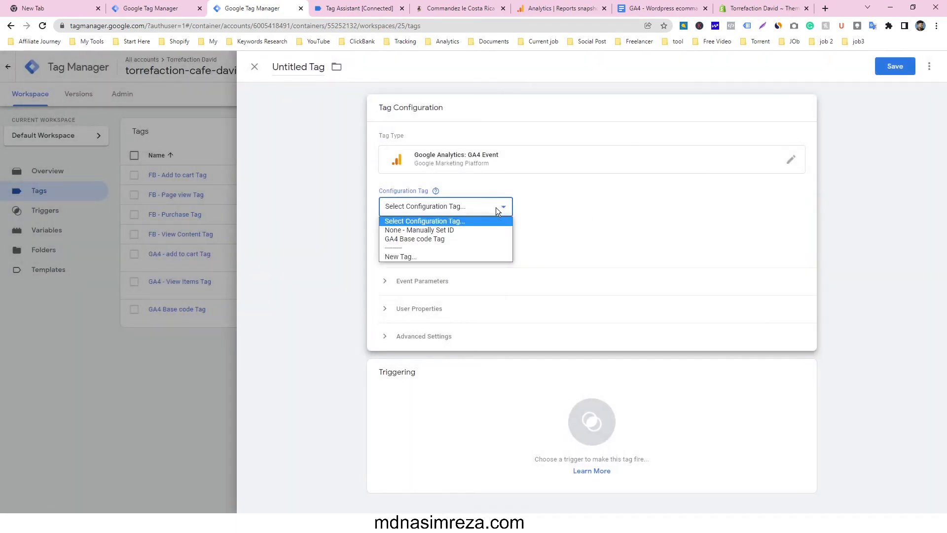
{"action": "left_click", "coordinate": [456, 238]}
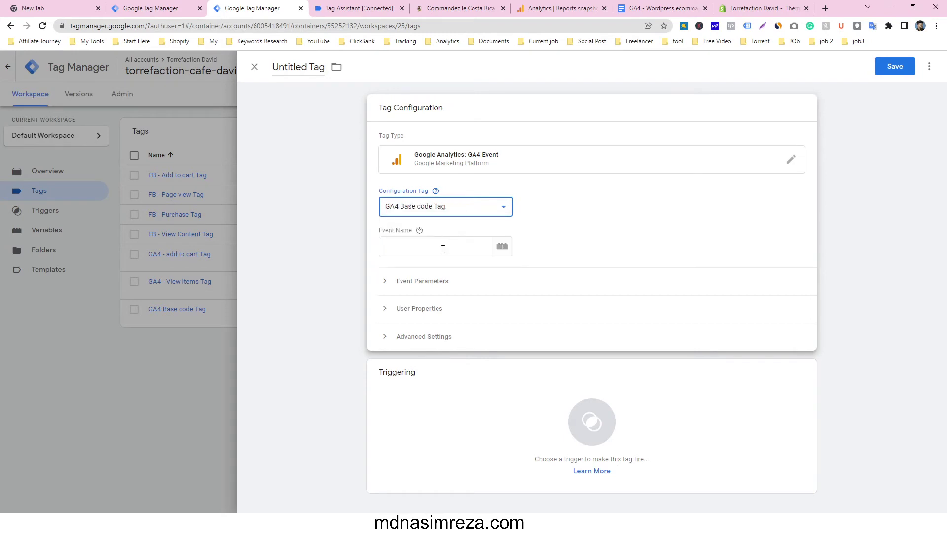
Set the new tag's event name to purchase, copied from the trigger line in the Google Docs notes.
{"action": "left_click", "coordinate": [475, 245]}
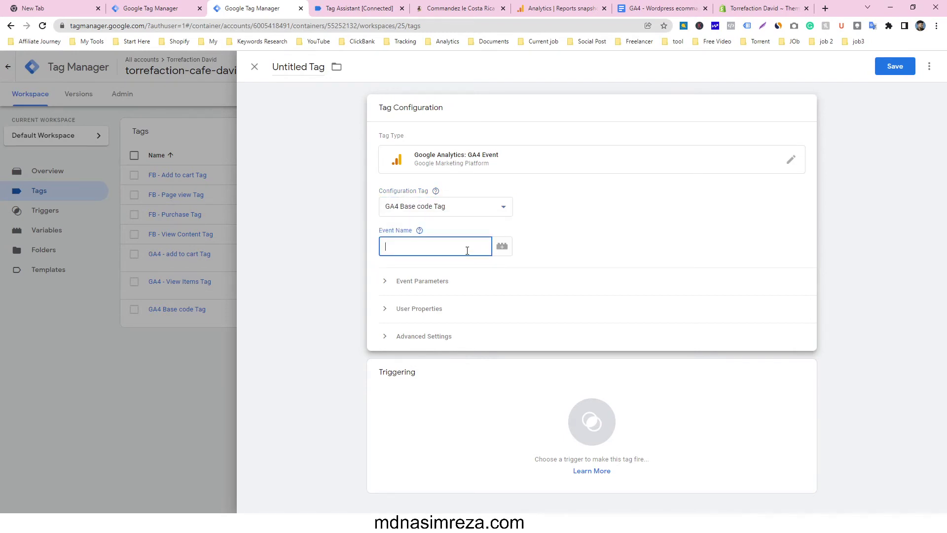
{"action": "key", "text": "ctrl+7"}
{"action": "double_click", "coordinate": [441, 399]}
{"action": "key", "text": "ctrl+c"}
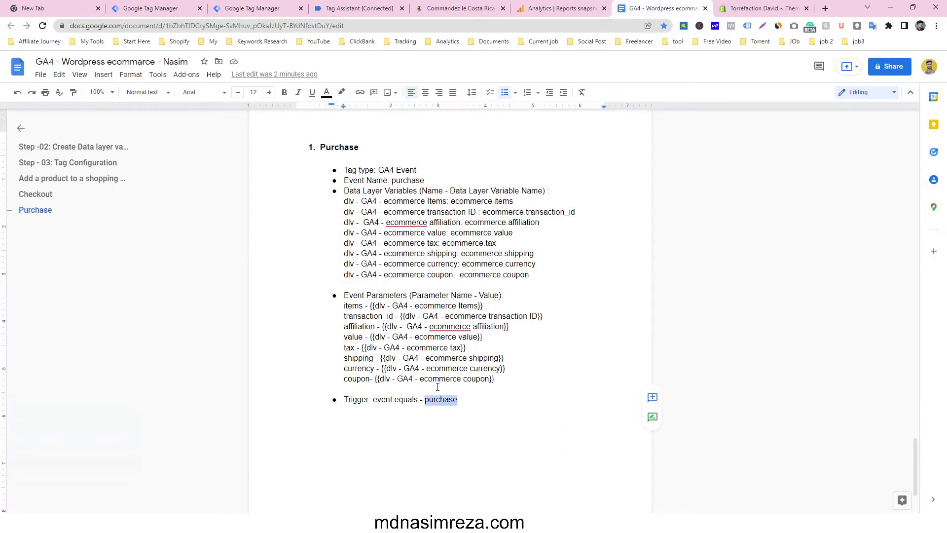
{"action": "left_click", "coordinate": [227, 6]}
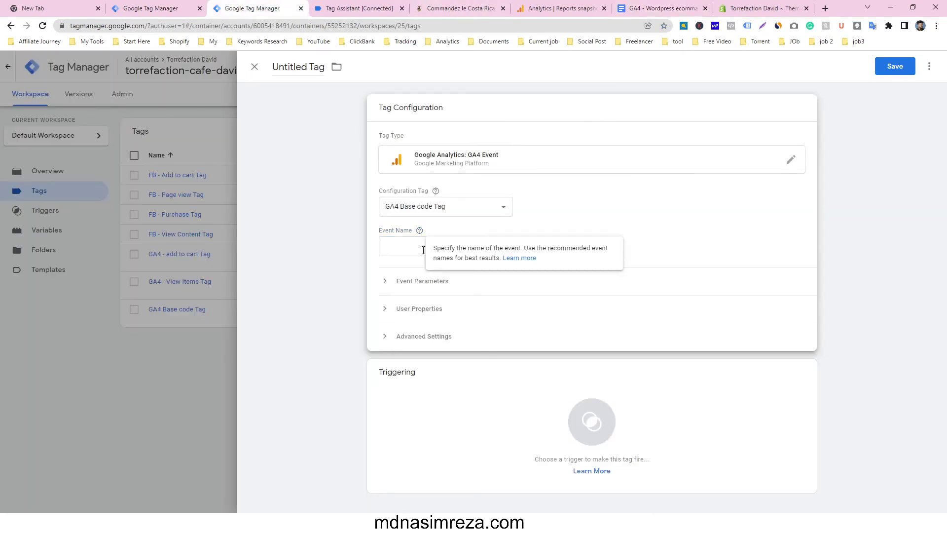
{"action": "key", "text": "ctrl+v"}
Expand the tag's event parameters and add four empty parameter rows.
{"action": "left_click", "coordinate": [434, 283]}
{"action": "left_click", "coordinate": [435, 310]}
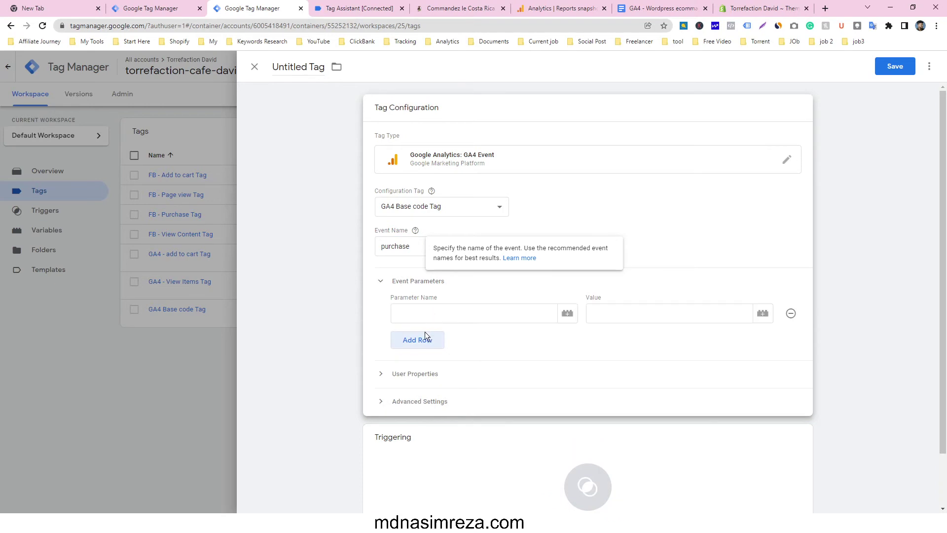
{"action": "left_click", "coordinate": [426, 340]}
{"action": "left_click", "coordinate": [426, 362]}
{"action": "left_click", "coordinate": [421, 387]}
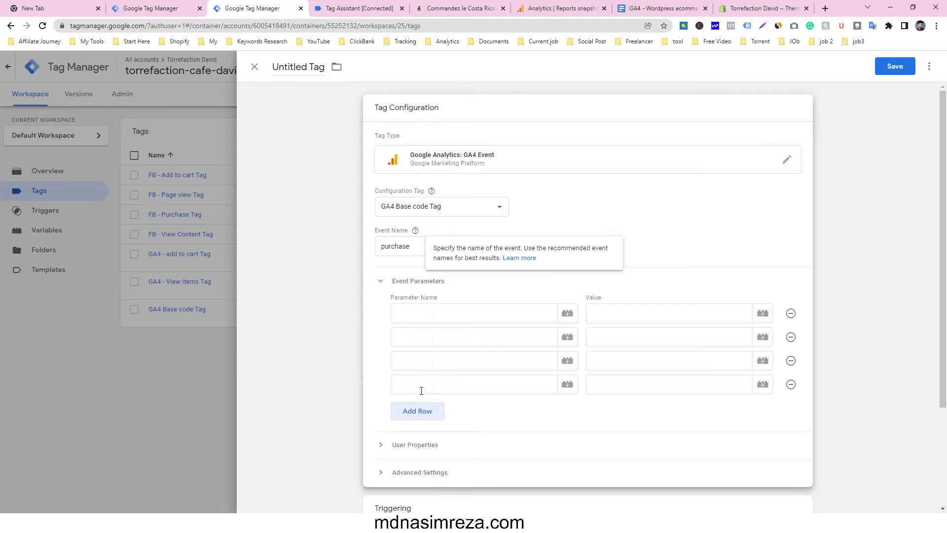
Fill the first event parameter with the name items from the Google Docs notes and the variable dlv - GA4 - ecommerce Items.
{"action": "left_click", "coordinate": [661, 9]}
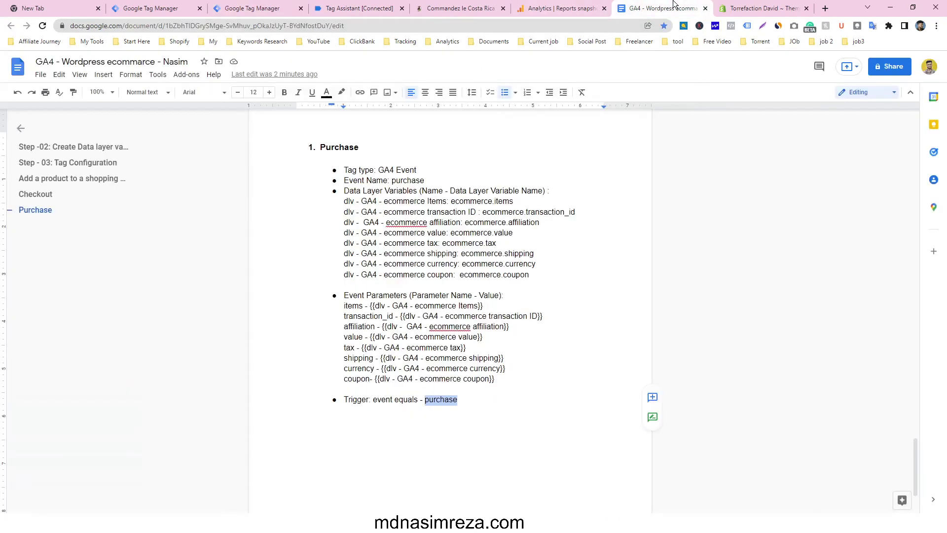
{"action": "left_click_drag", "start_coordinate": [344, 307], "coordinate": [365, 310]}
{"action": "key", "text": "ctrl+c"}
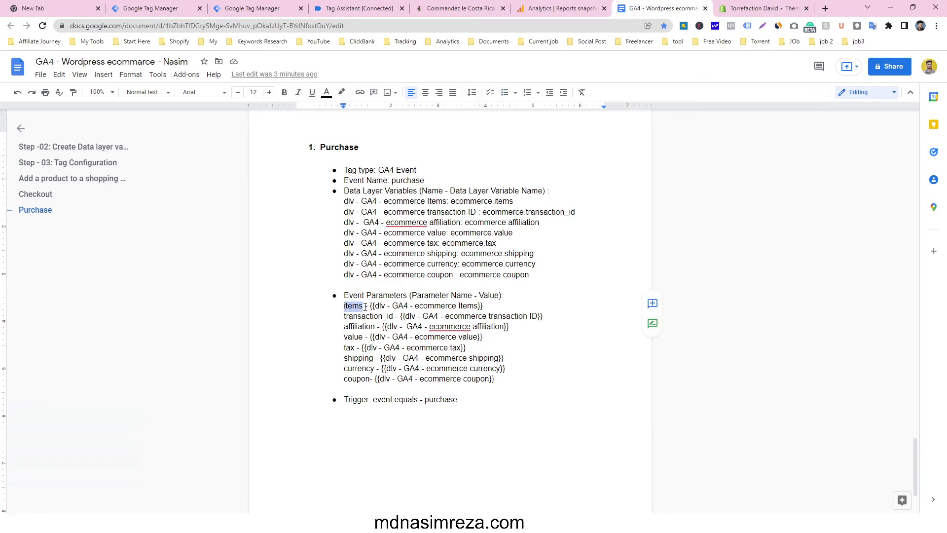
{"action": "left_click", "coordinate": [339, 9]}
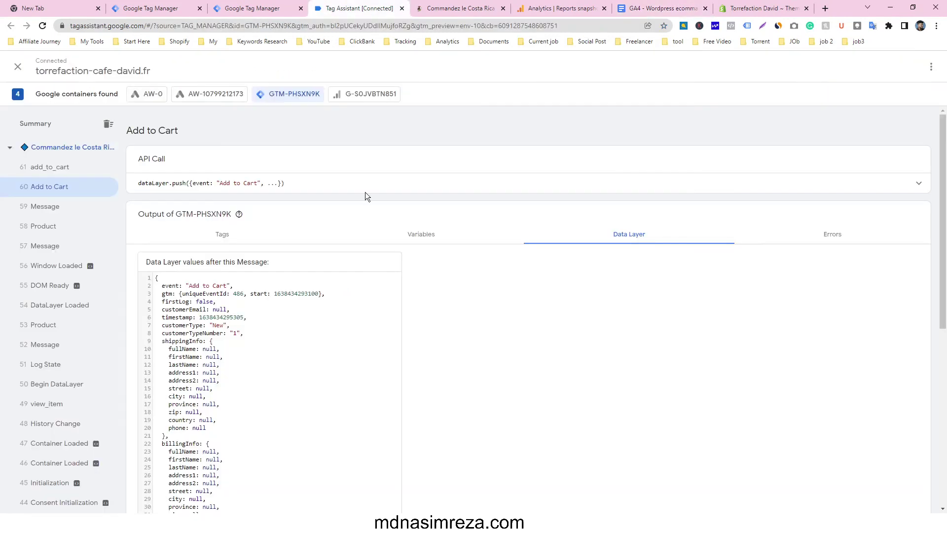
{"action": "left_click", "coordinate": [285, 6]}
{"action": "left_click", "coordinate": [437, 314]}
{"action": "key", "text": "ctrl+v"}
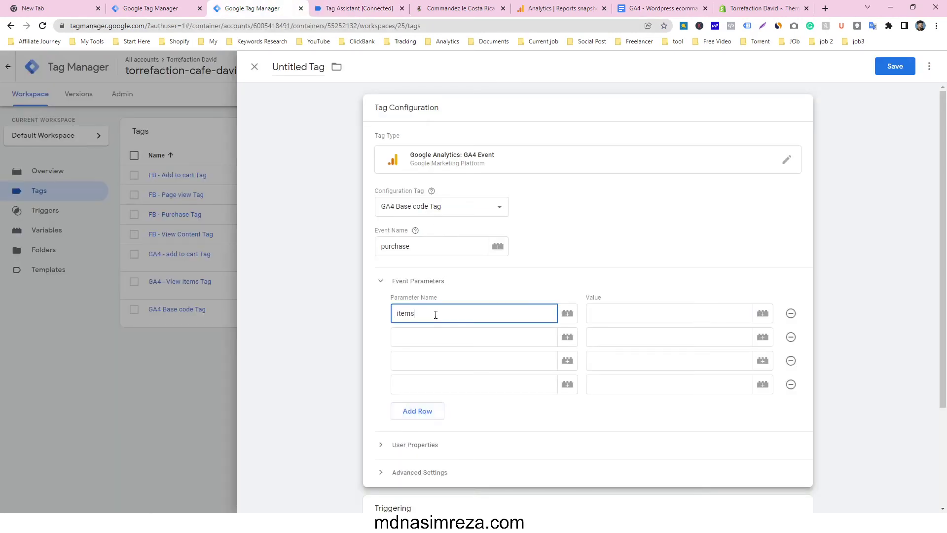
{"action": "left_click", "coordinate": [762, 314]}
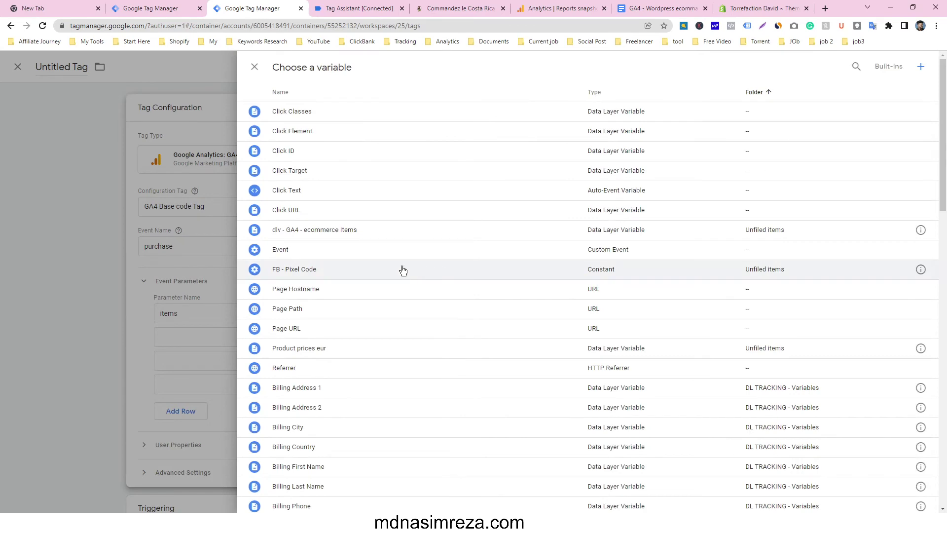
{"action": "left_click", "coordinate": [381, 230]}
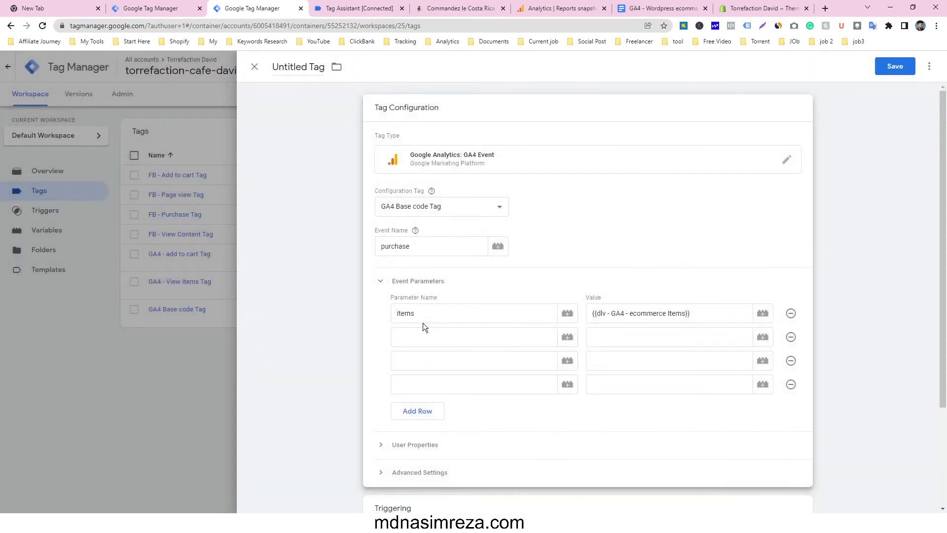
Fill the second event parameter with the name transaction_id from the Google Docs notes and the Transaction ID variable.
{"action": "left_click", "coordinate": [659, 6]}
{"action": "left_click_drag", "start_coordinate": [384, 4], "coordinate": [361, 22]}
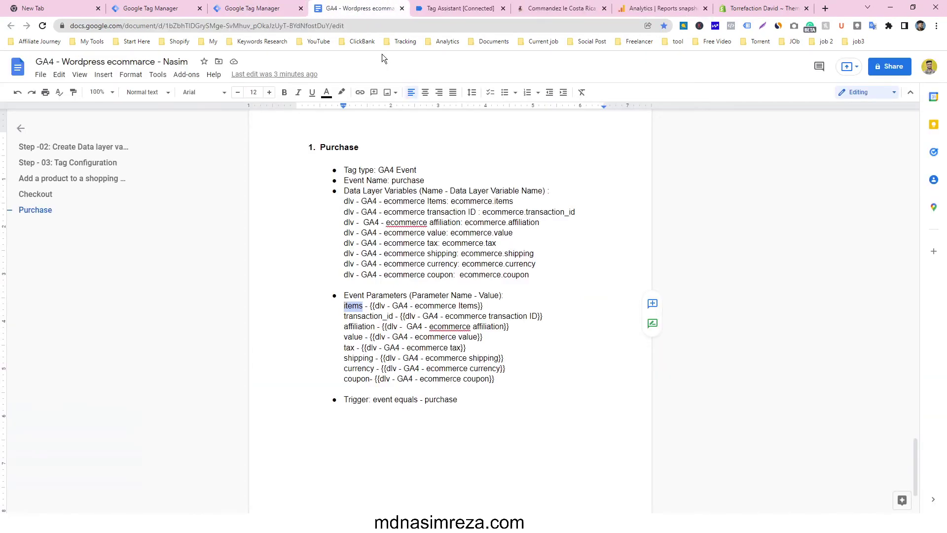
{"action": "left_click_drag", "start_coordinate": [343, 316], "coordinate": [390, 315]}
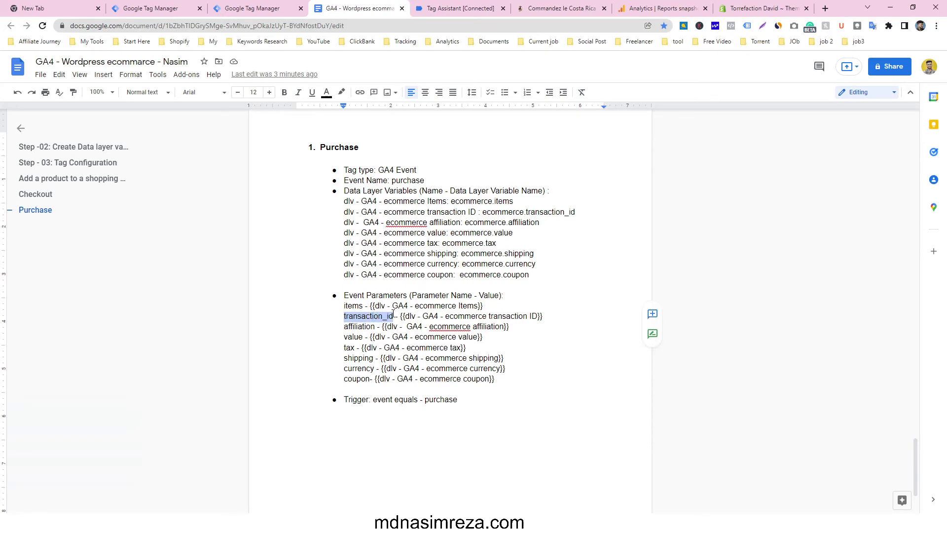
{"action": "left_click", "coordinate": [256, 4]}
{"action": "left_click", "coordinate": [422, 346]}
{"action": "type", "text": "transaction_id"}
{"action": "left_click", "coordinate": [762, 341]}
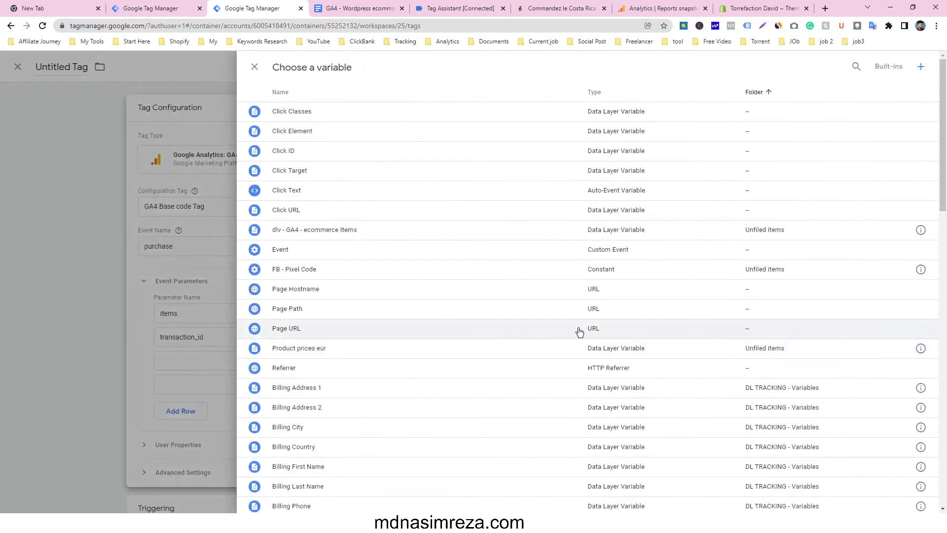
{"action": "scroll", "coordinate": [450, 327], "scroll_direction": "down", "scroll_amount": 7}
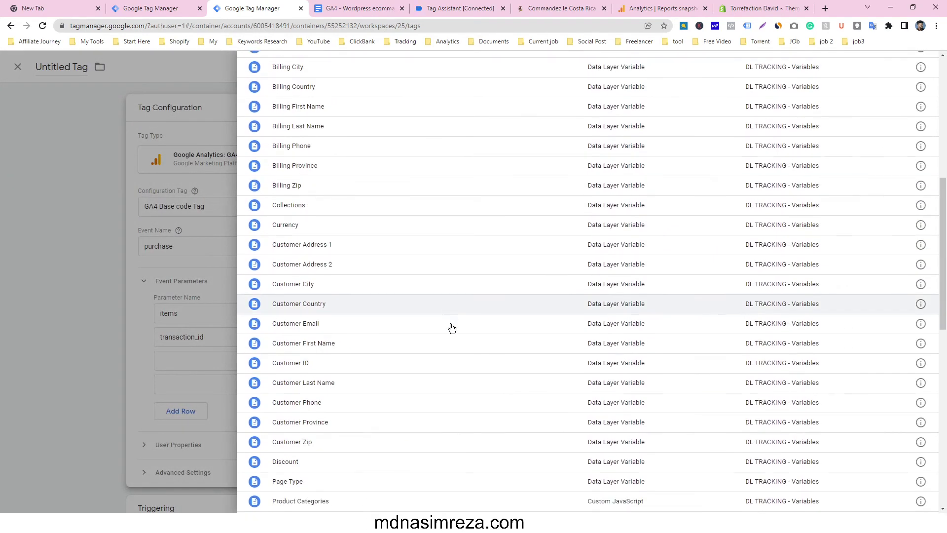
{"action": "scroll", "coordinate": [450, 327], "scroll_direction": "down", "scroll_amount": 11}
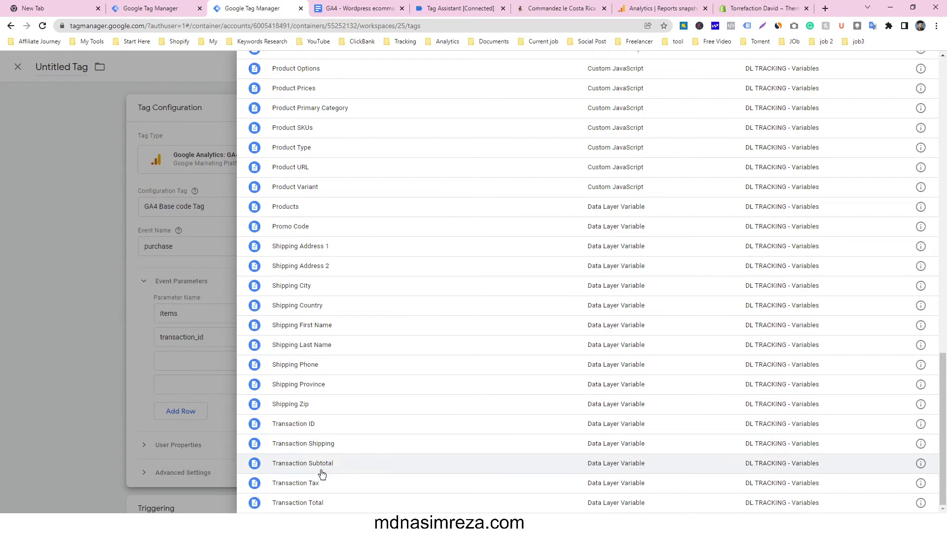
{"action": "left_click", "coordinate": [313, 424]}
Fill the third event parameter with the name value from the Google Docs notes and the Transaction Total variable.
{"action": "left_click", "coordinate": [353, 8]}
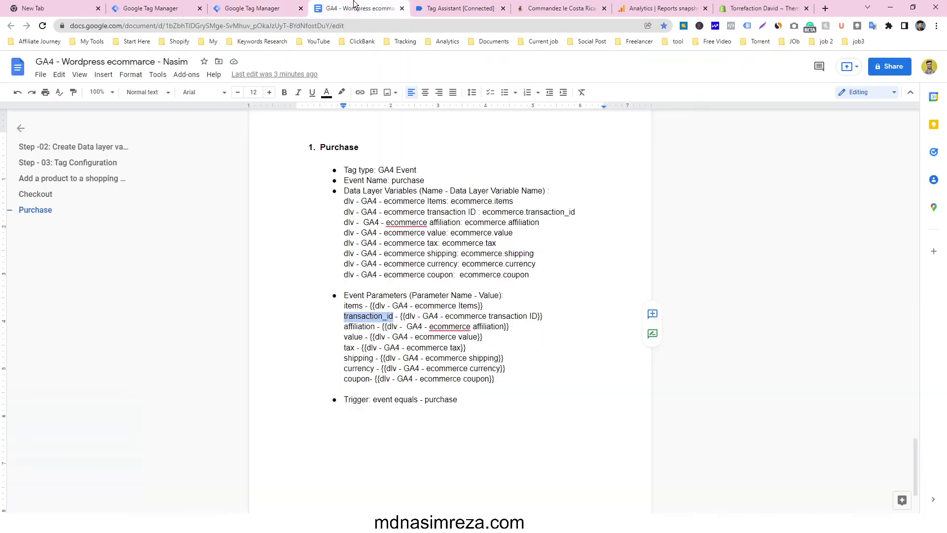
{"action": "left_click_drag", "start_coordinate": [344, 338], "coordinate": [363, 338]}
{"action": "key", "text": "ctrl+c"}
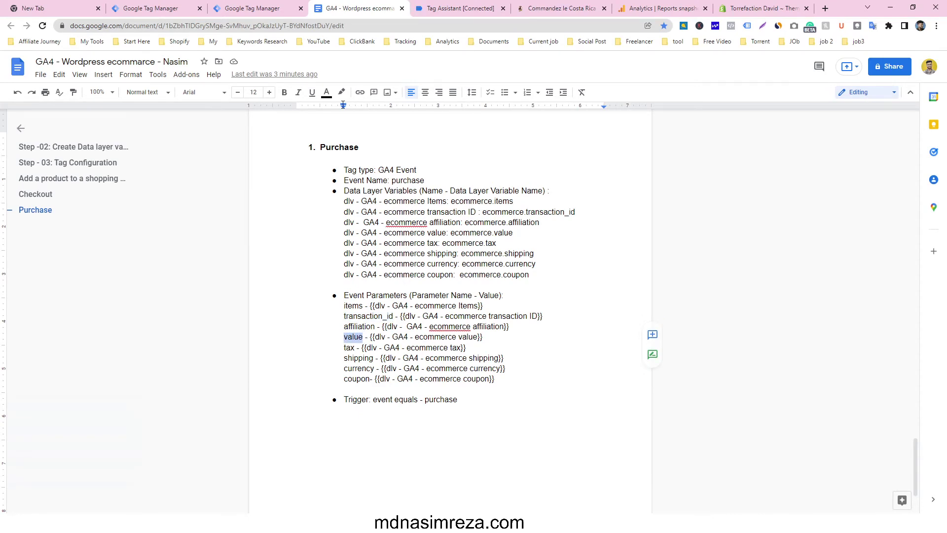
{"action": "left_click", "coordinate": [265, 8]}
{"action": "left_click", "coordinate": [423, 360]}
{"action": "key", "text": "ctrl+v"}
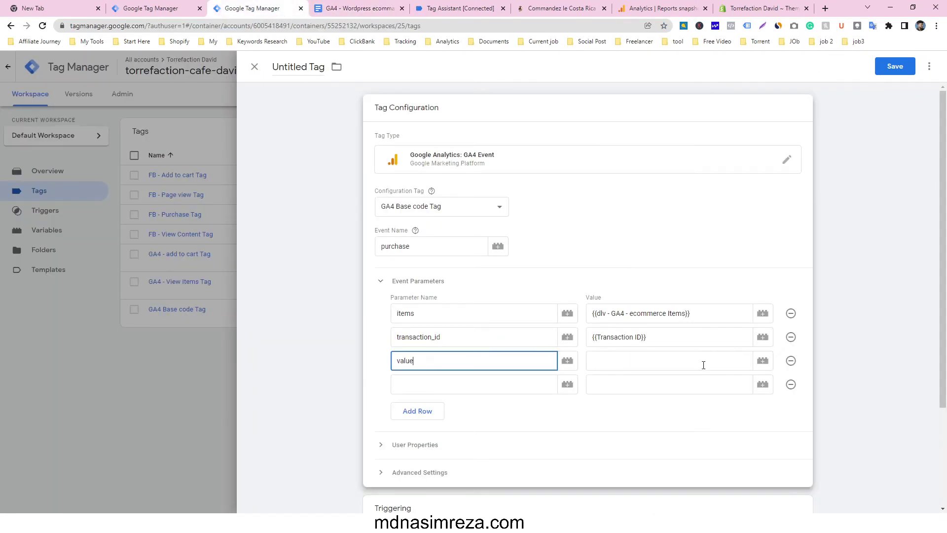
{"action": "left_click", "coordinate": [763, 361]}
{"action": "scroll", "coordinate": [946, 207], "scroll_direction": "down", "scroll_amount": 1}
{"action": "left_click_drag", "start_coordinate": [946, 206], "coordinate": [946, 482]}
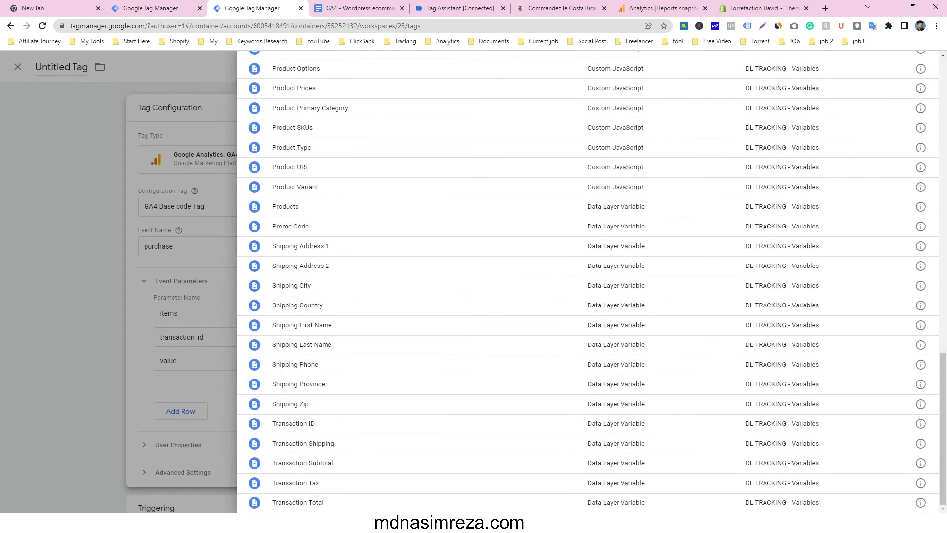
{"action": "left_click", "coordinate": [322, 506]}
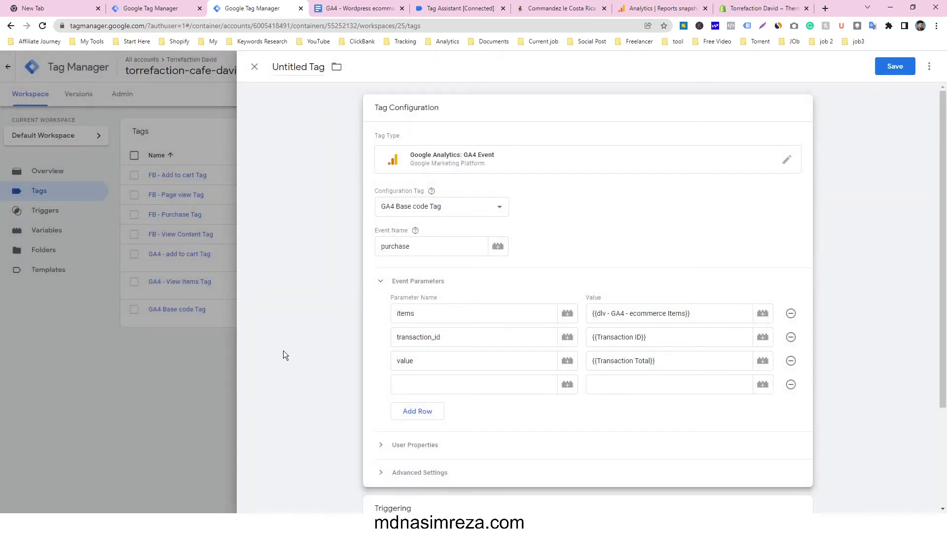
Fill the fourth event parameter with the name currency from the Google Docs notes and the Currency variable.
{"action": "left_click", "coordinate": [481, 392]}
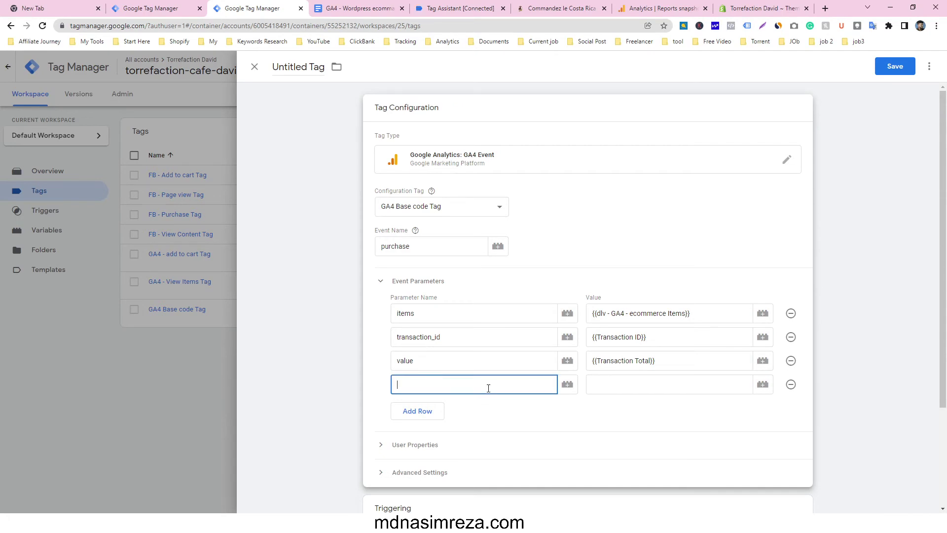
{"action": "left_click", "coordinate": [366, 6]}
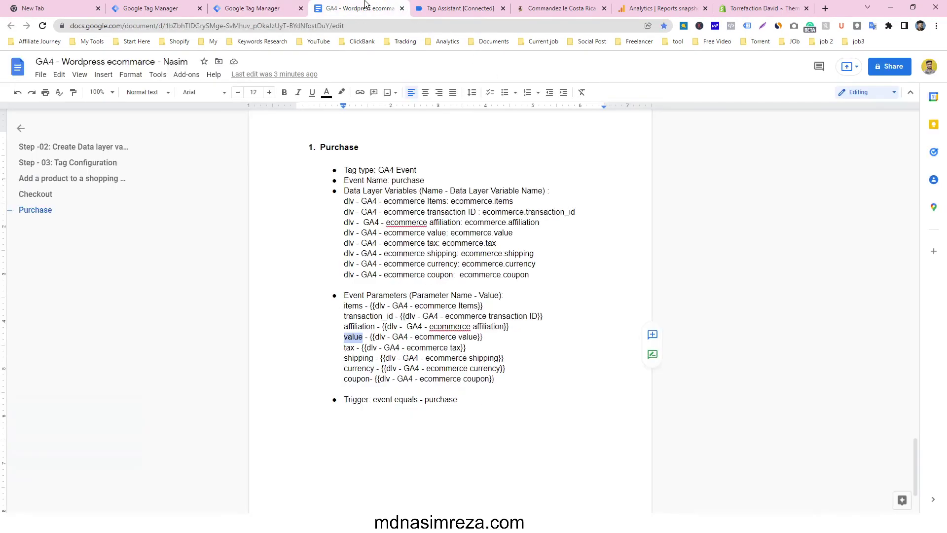
{"action": "left_click", "coordinate": [347, 369]}
{"action": "left_click_drag", "start_coordinate": [344, 370], "coordinate": [376, 370]}
{"action": "key", "text": "ctrl+c"}
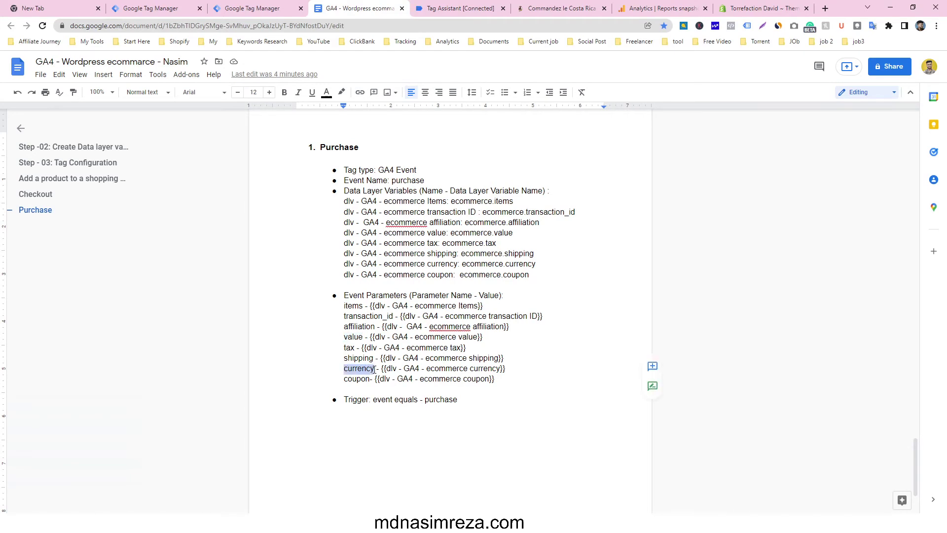
{"action": "left_click", "coordinate": [185, 7]}
{"action": "left_click", "coordinate": [210, 5]}
{"action": "key", "text": "ctrl+v"}
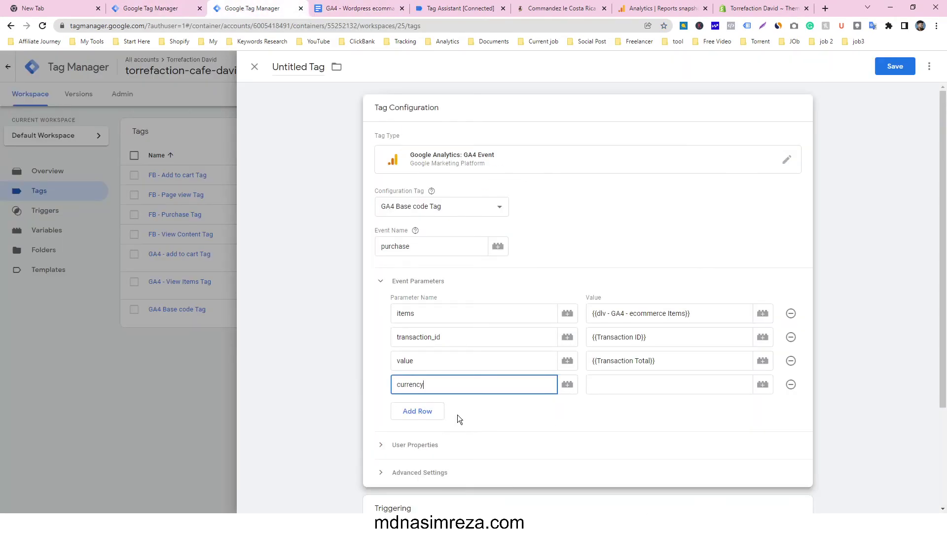
{"action": "left_click", "coordinate": [772, 389]}
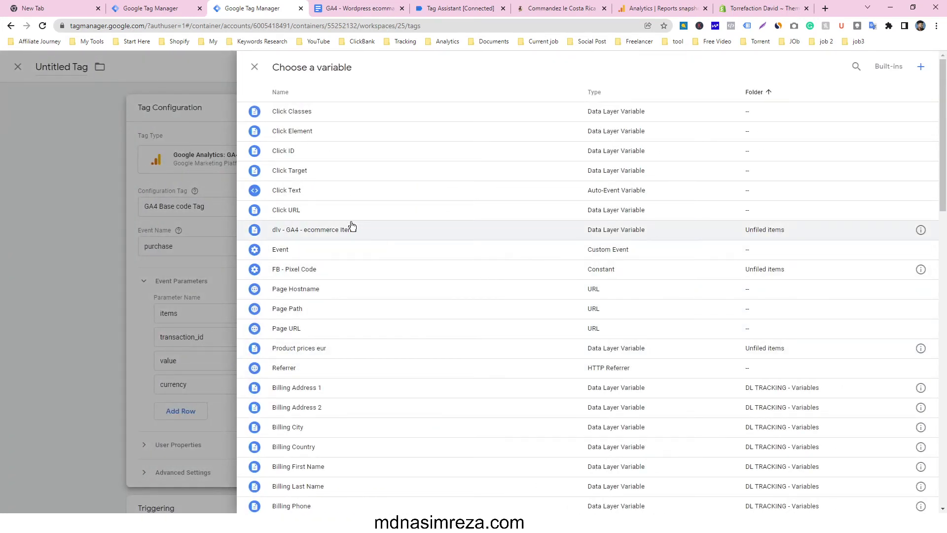
{"action": "scroll", "coordinate": [371, 296], "scroll_direction": "down", "scroll_amount": 5}
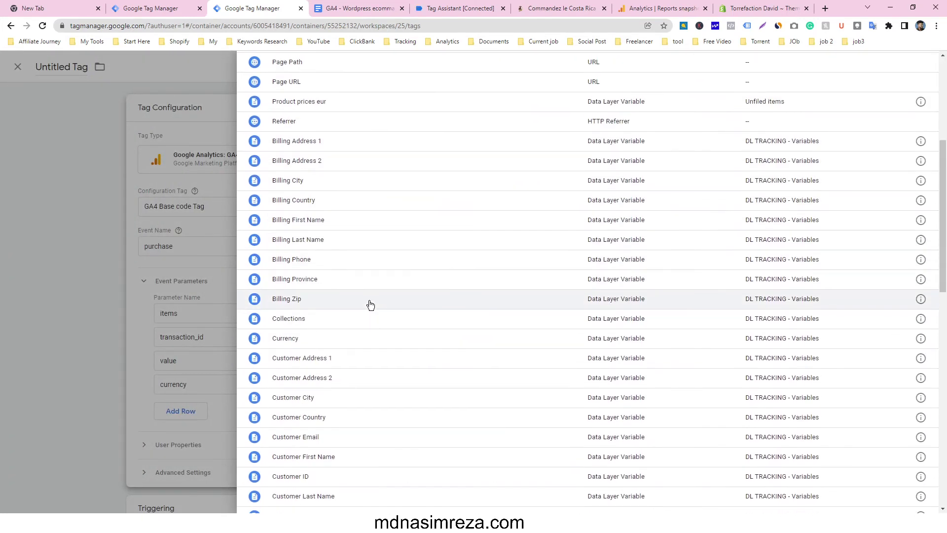
{"action": "scroll", "coordinate": [372, 422], "scroll_direction": "down", "scroll_amount": 2}
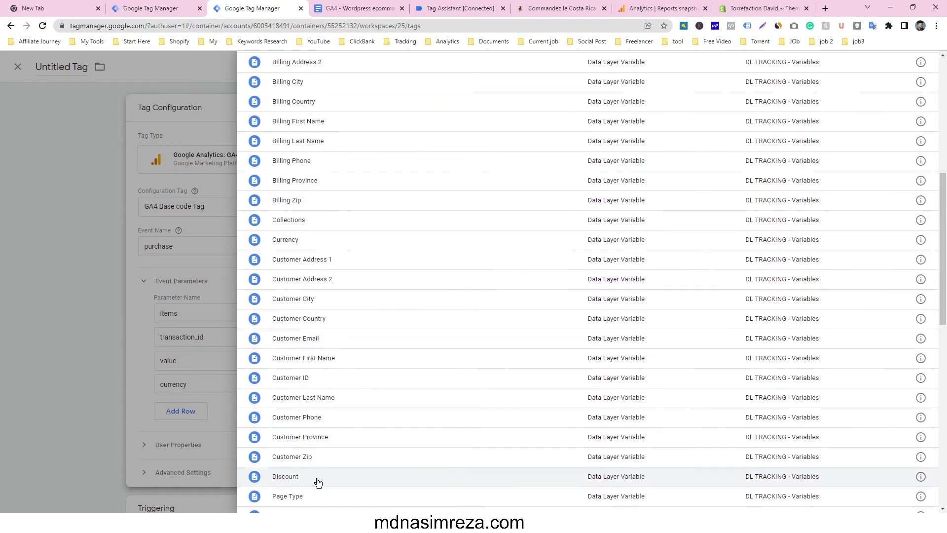
{"action": "left_click", "coordinate": [308, 244]}
Assign the Transaction Complete trigger to the purchase event tag.
{"action": "scroll", "coordinate": [380, 250], "scroll_direction": "down", "scroll_amount": 3}
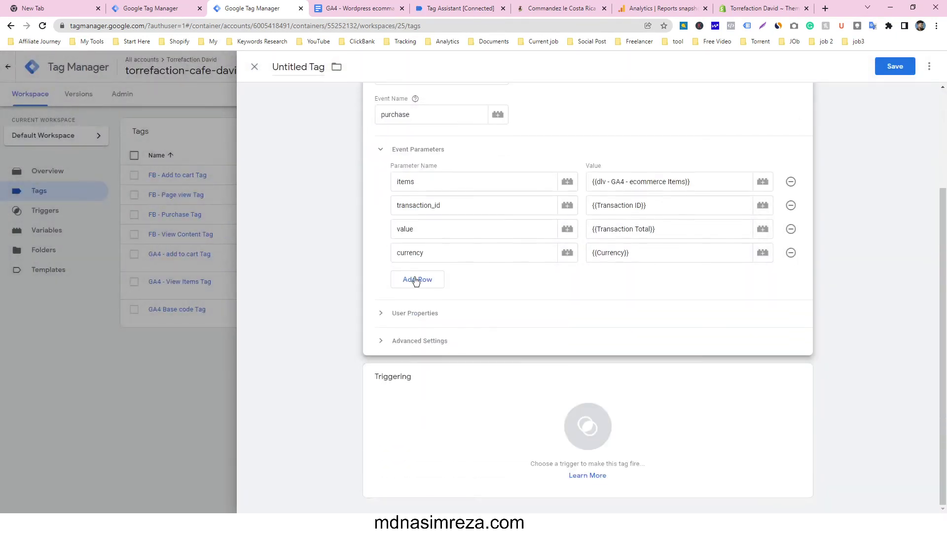
{"action": "left_click", "coordinate": [495, 420]}
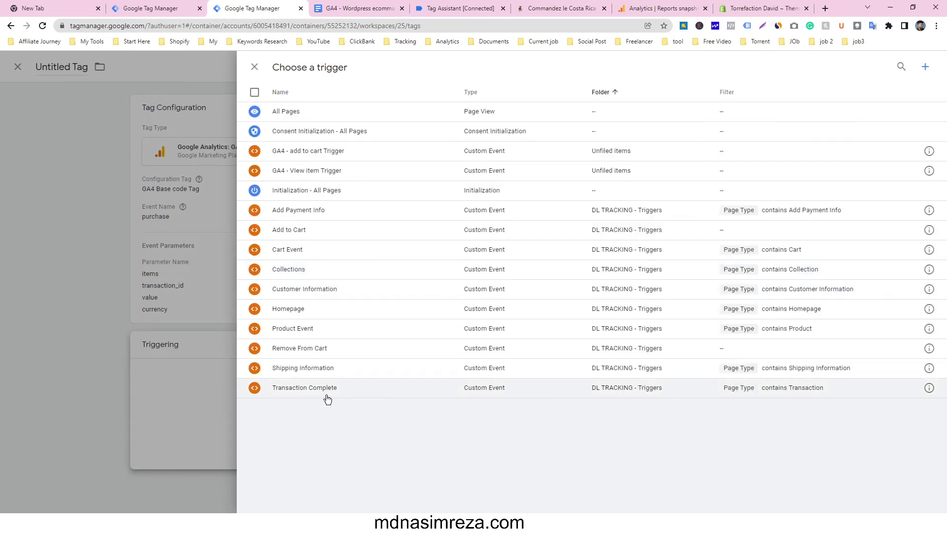
{"action": "left_click", "coordinate": [323, 388]}
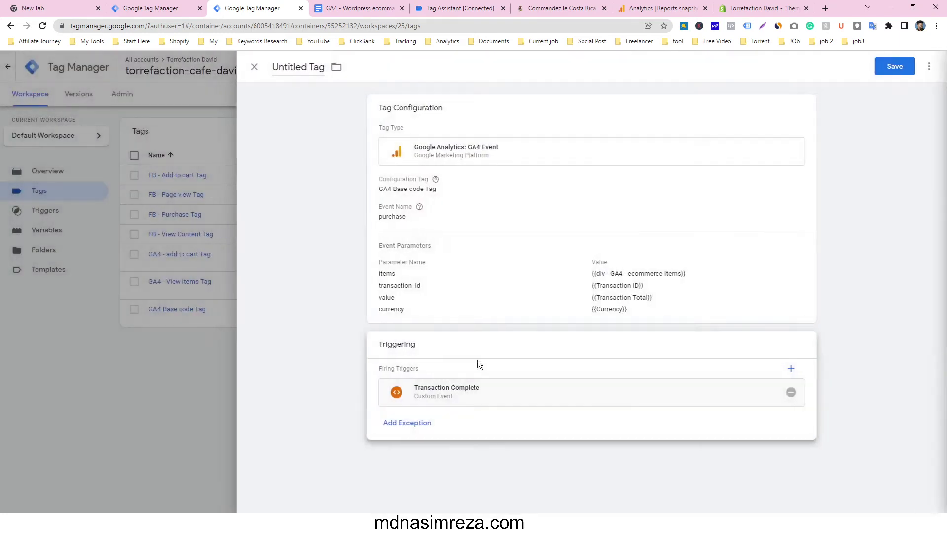
Name the tag GA4- Purchase Tag and save it.
{"action": "double_click", "coordinate": [305, 66]}
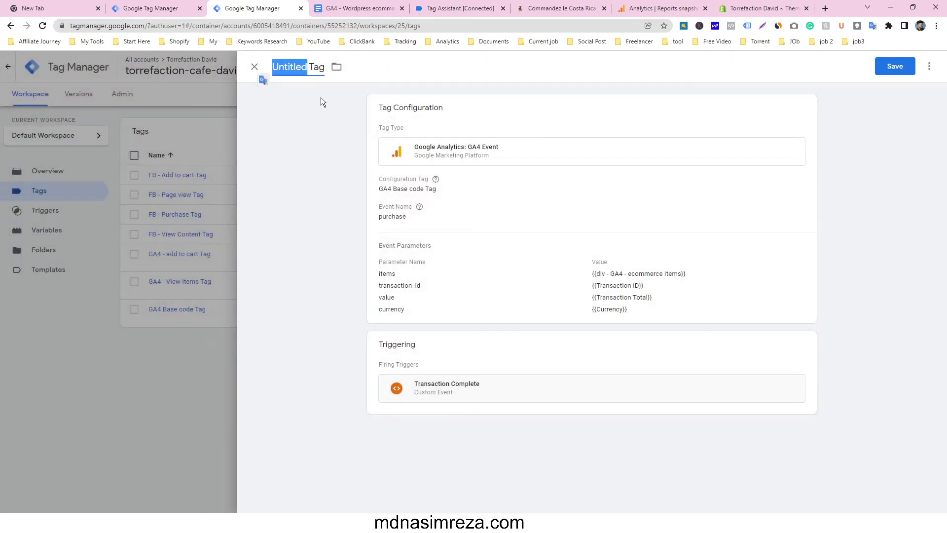
{"action": "type", "text": "GA4"}
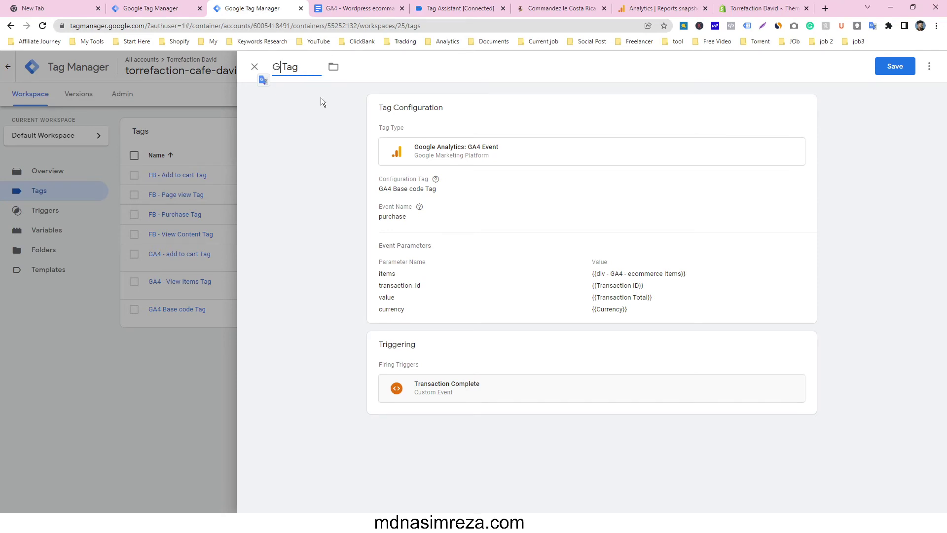
{"action": "type", "text": "- Purchase"}
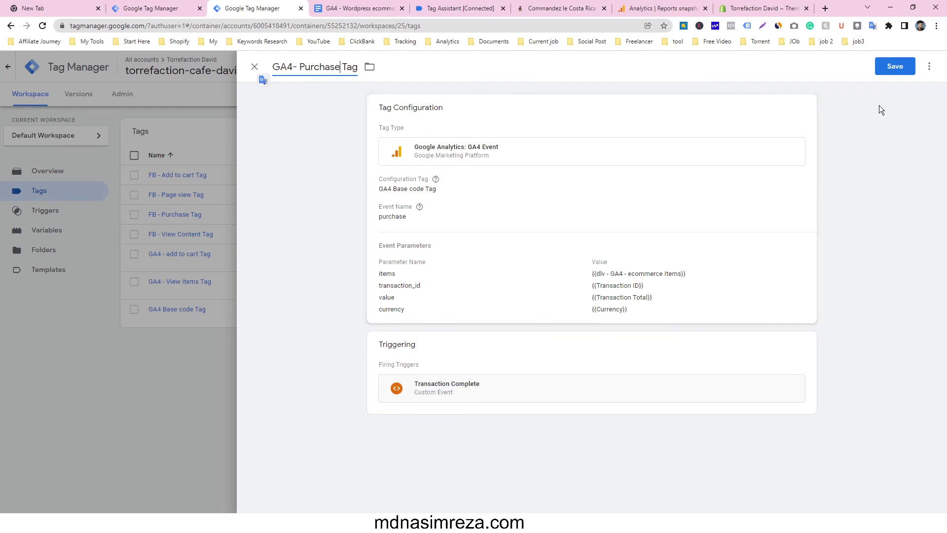
{"action": "left_click", "coordinate": [885, 69]}
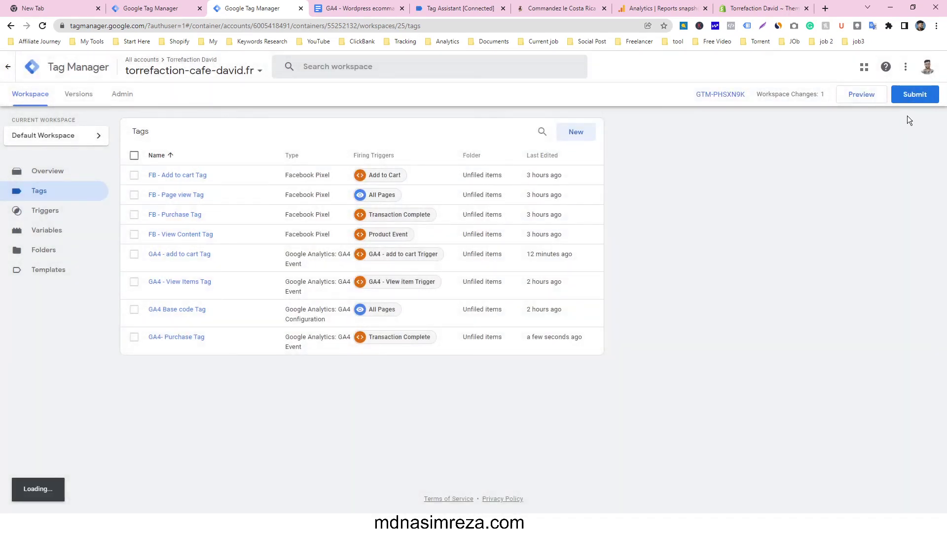
Submit and publish the workspace changes with the version name purchase ga4, and return to the workspace overview.
{"action": "left_click", "coordinate": [915, 98]}
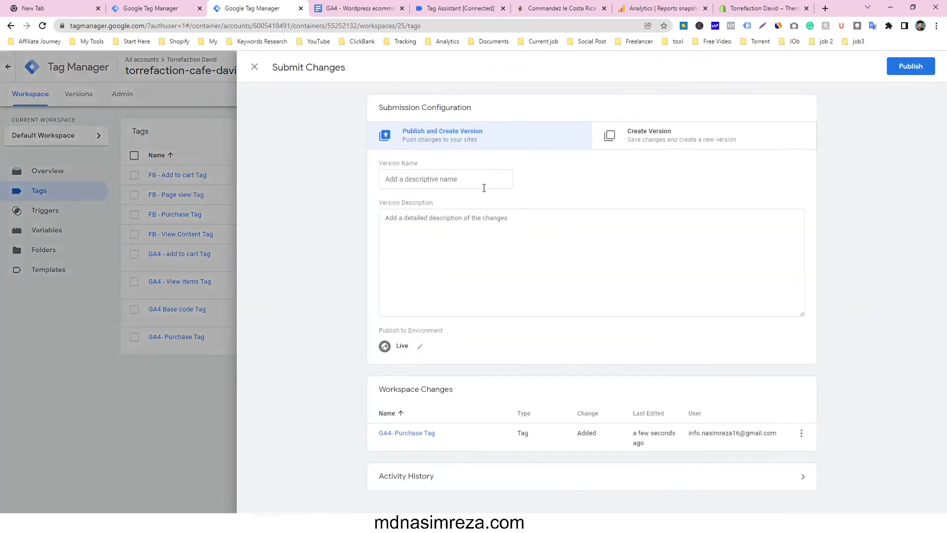
{"action": "left_click", "coordinate": [449, 183]}
{"action": "type", "text": "purchase ga4"}
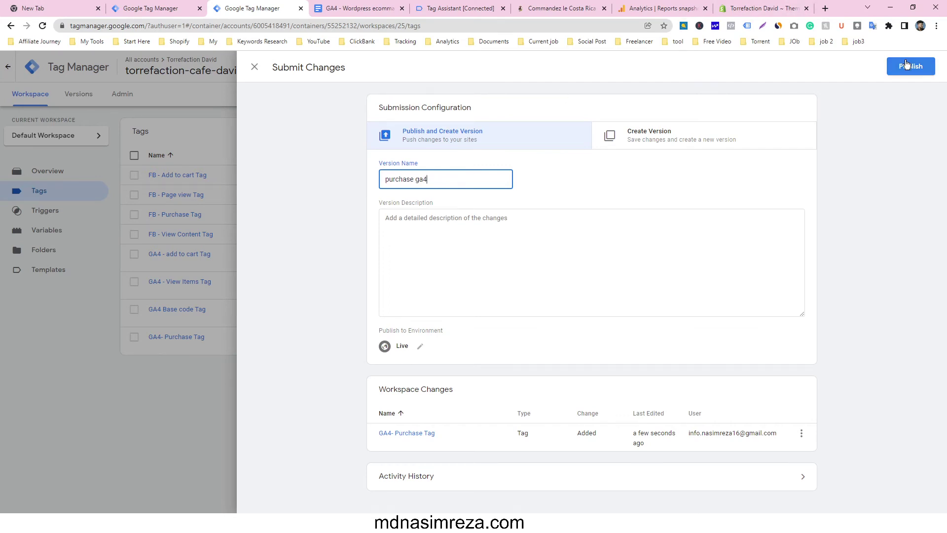
{"action": "left_click", "coordinate": [906, 63]}
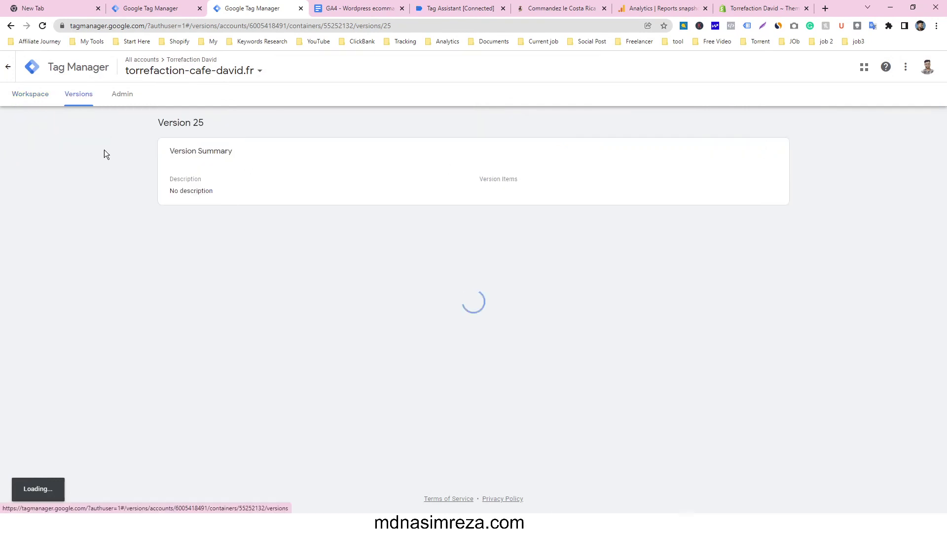
{"action": "left_click", "coordinate": [34, 99]}
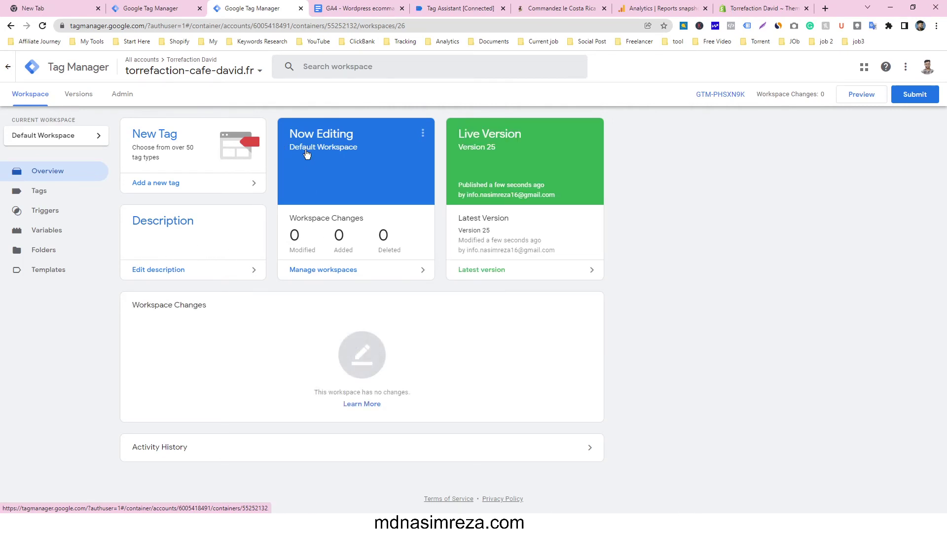
Switch to the Torrefaction David storefront, search it for test from the home page, and open Test product.
{"action": "left_click", "coordinate": [451, 5]}
{"action": "left_click", "coordinate": [548, 7]}
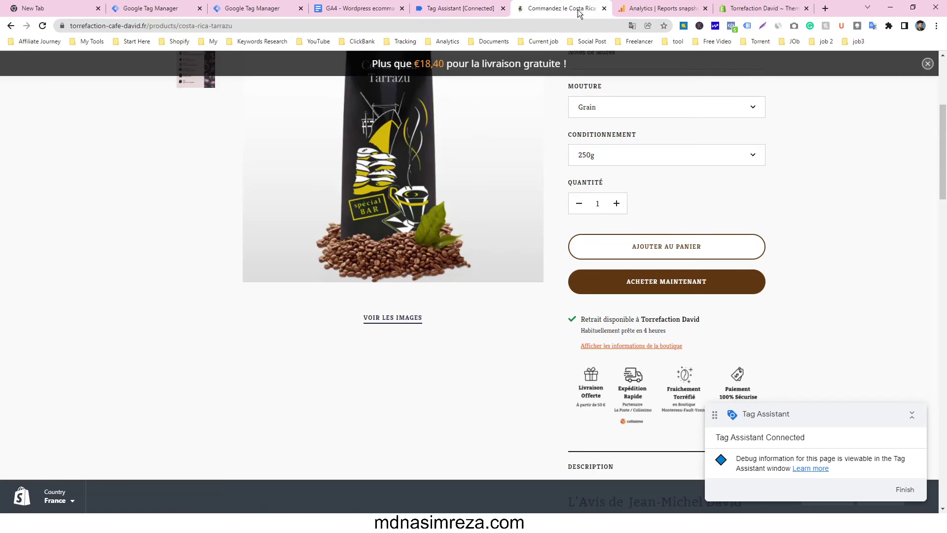
{"action": "scroll", "coordinate": [546, 246], "scroll_direction": "up", "scroll_amount": 5}
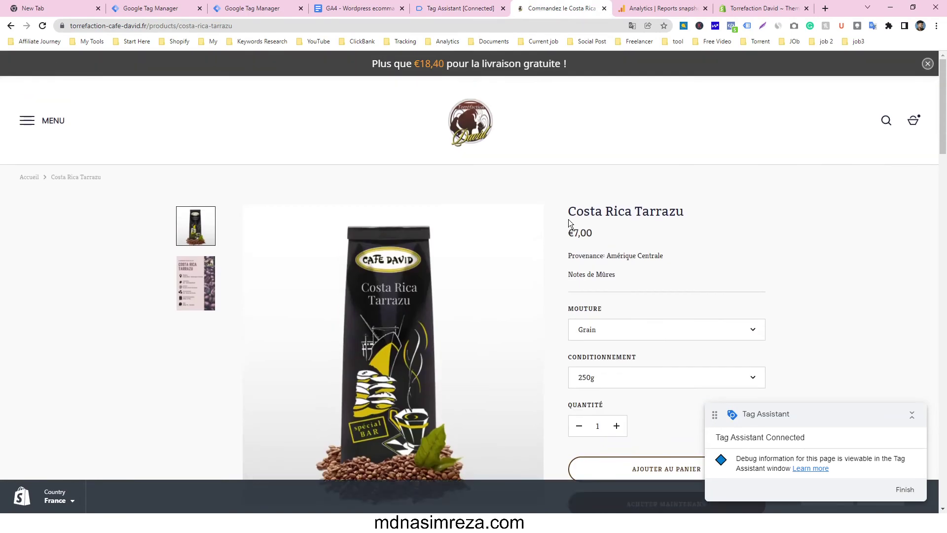
{"action": "left_click", "coordinate": [486, 130]}
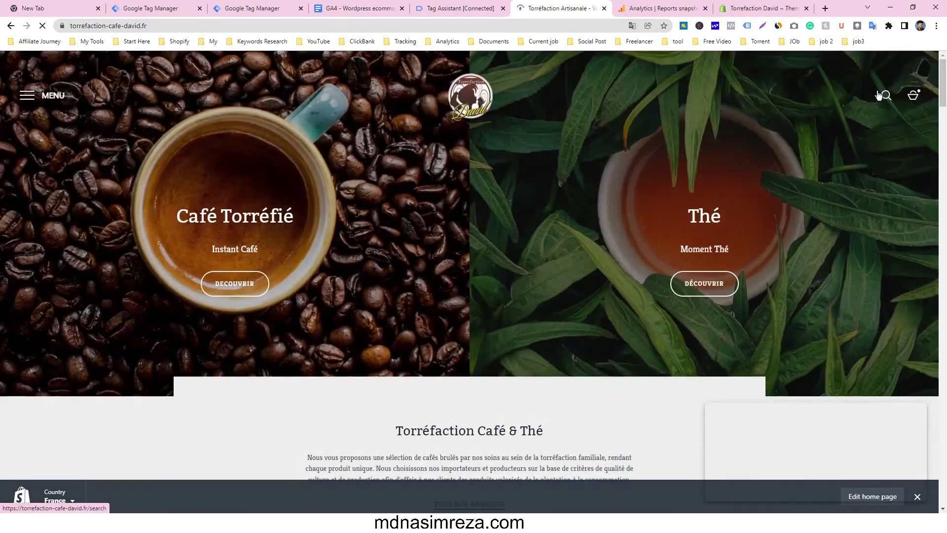
{"action": "left_click", "coordinate": [878, 95]}
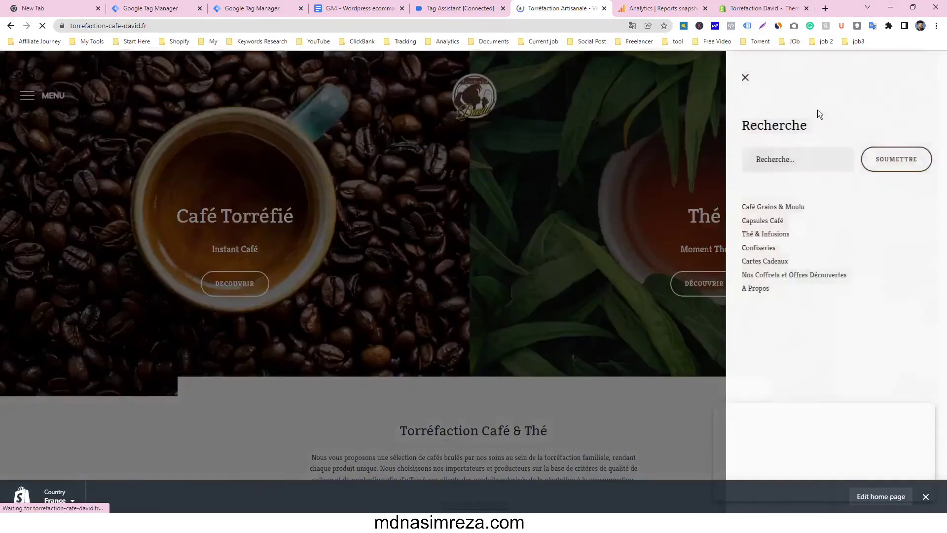
{"action": "type", "text": "test"}
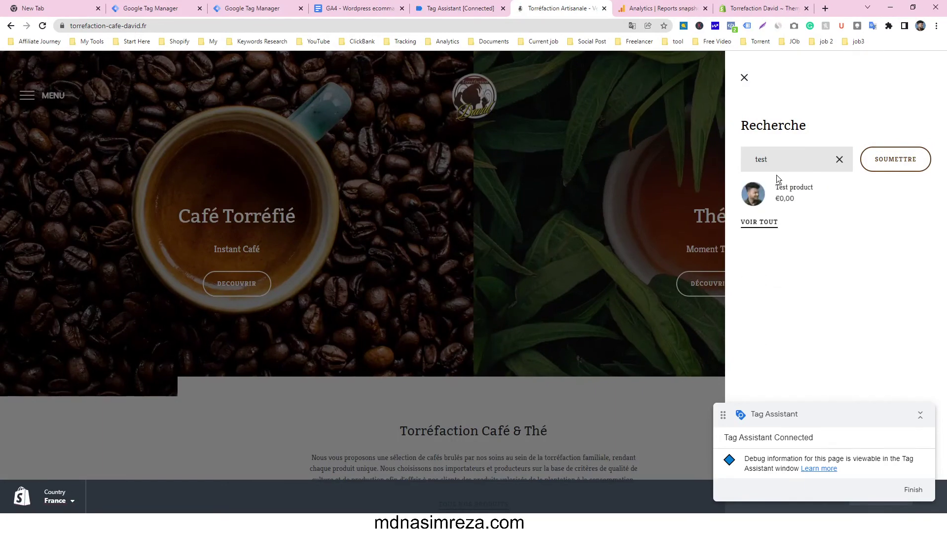
{"action": "left_click", "coordinate": [807, 199]}
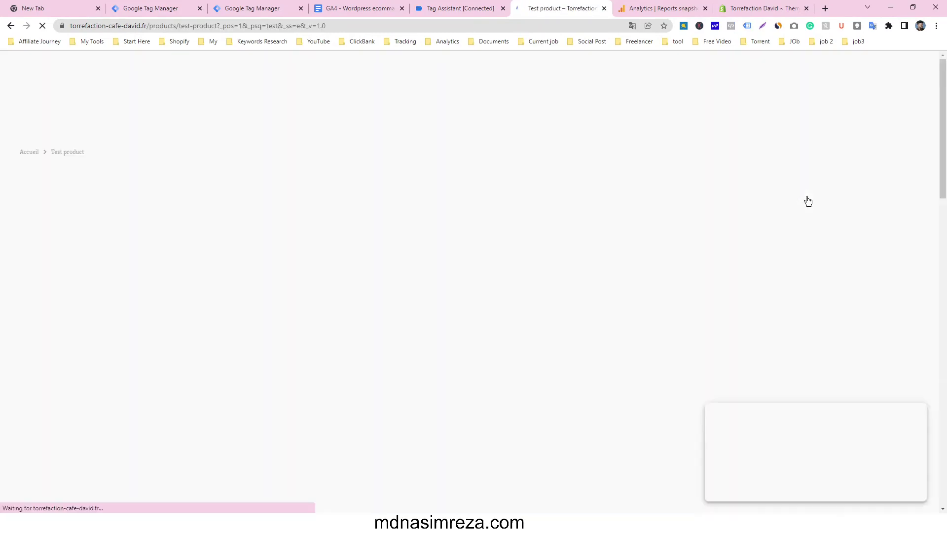
Add one unit of Test product to the cart.
{"action": "scroll", "coordinate": [490, 208], "scroll_direction": "down", "scroll_amount": 4}
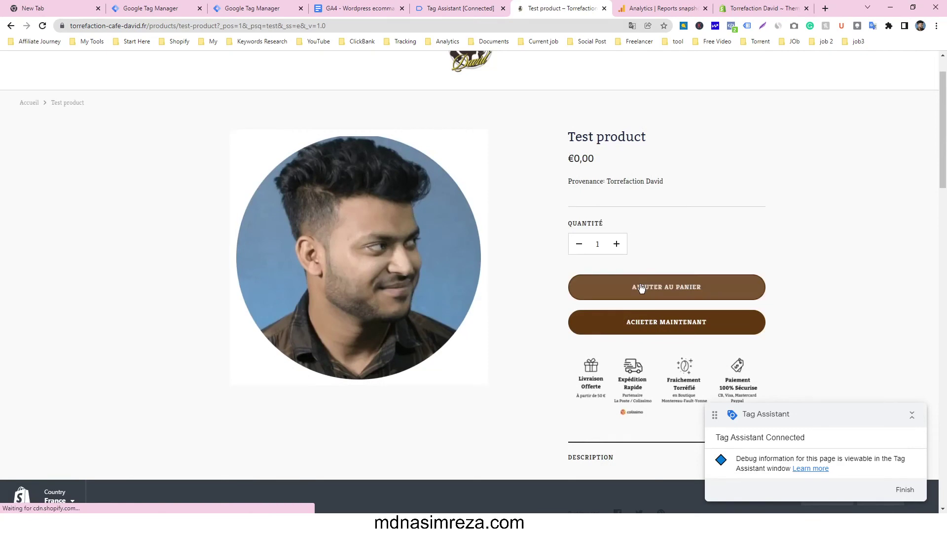
{"action": "left_click", "coordinate": [640, 284]}
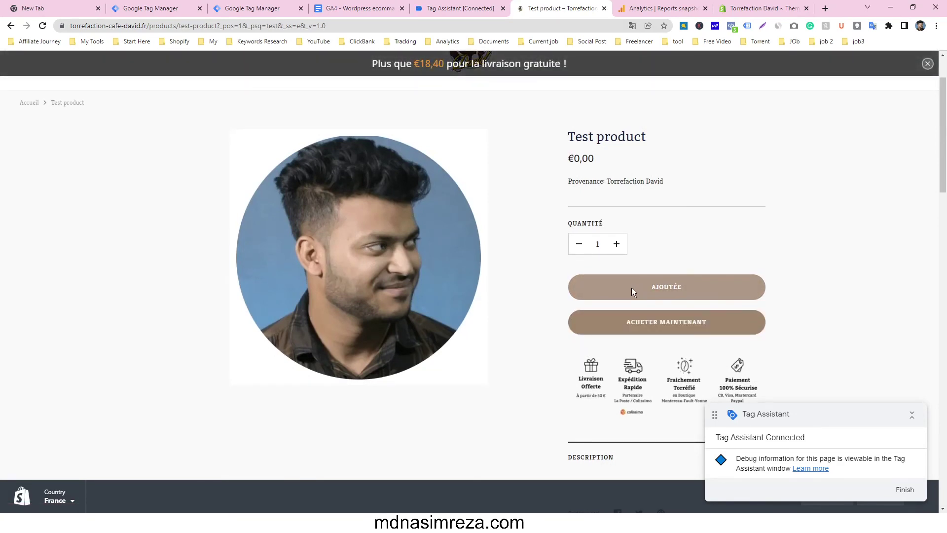
{"action": "scroll", "coordinate": [676, 206], "scroll_direction": "down", "scroll_amount": 2}
{"action": "scroll", "coordinate": [676, 202], "scroll_direction": "down", "scroll_amount": 6}
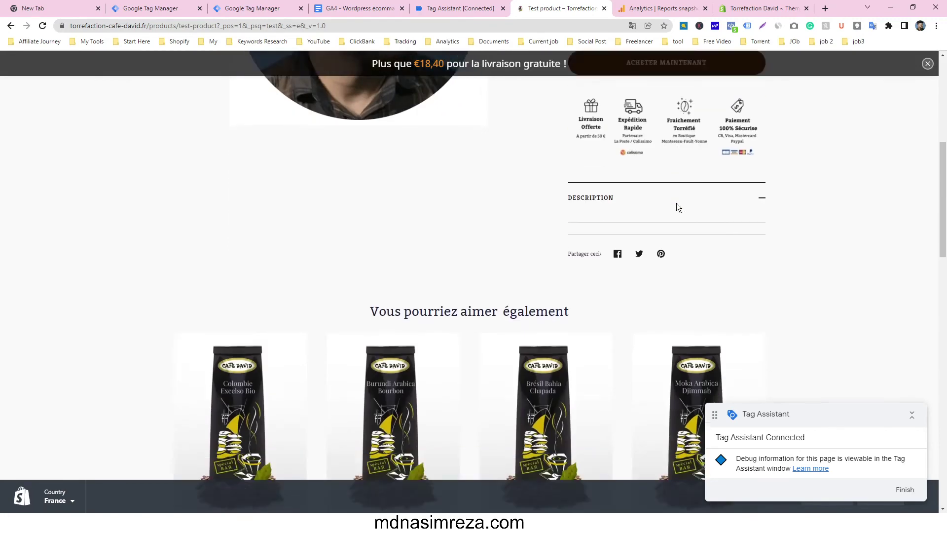
{"action": "scroll", "coordinate": [681, 209], "scroll_direction": "up", "scroll_amount": 10}
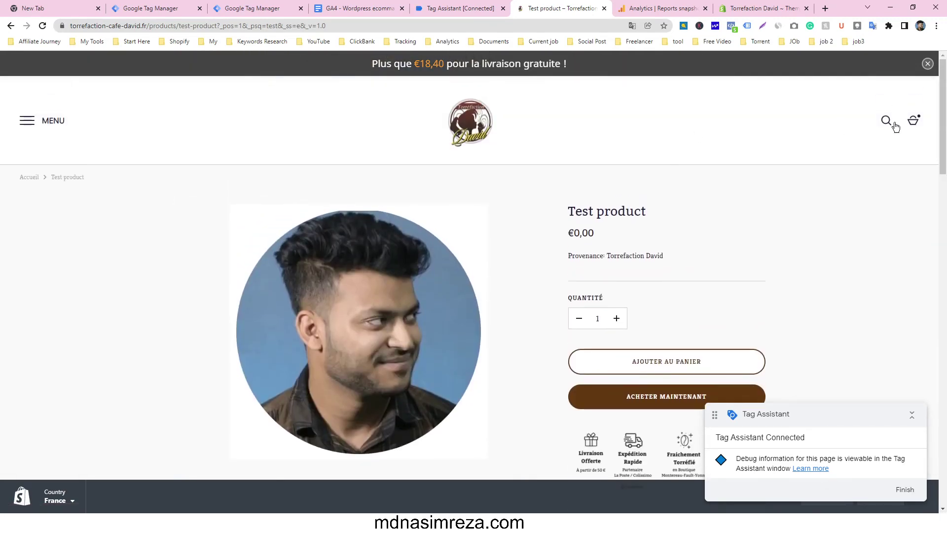
Open the shopping cart and review its items, quantities and subtotal.
{"action": "left_click", "coordinate": [913, 121]}
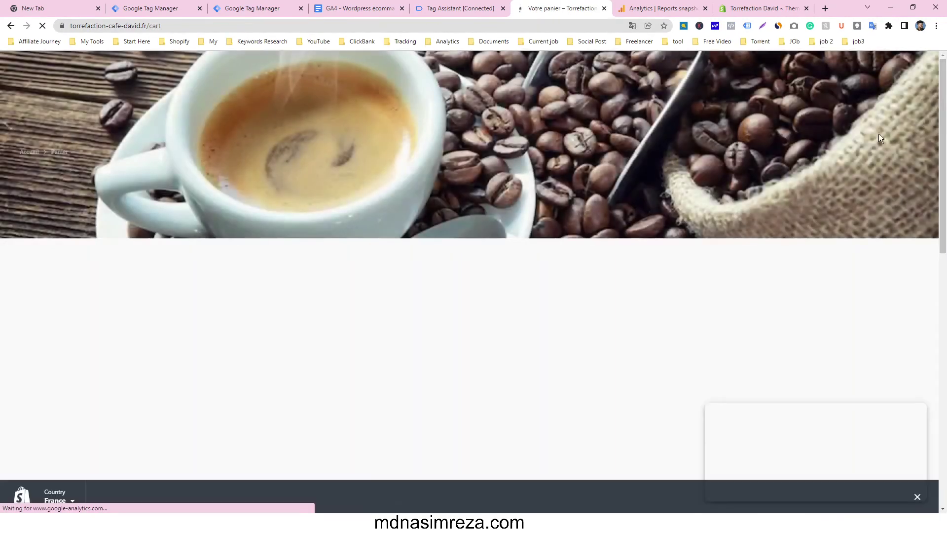
{"action": "scroll", "coordinate": [487, 204], "scroll_direction": "down", "scroll_amount": 4}
{"action": "scroll", "coordinate": [398, 216], "scroll_direction": "up", "scroll_amount": 2}
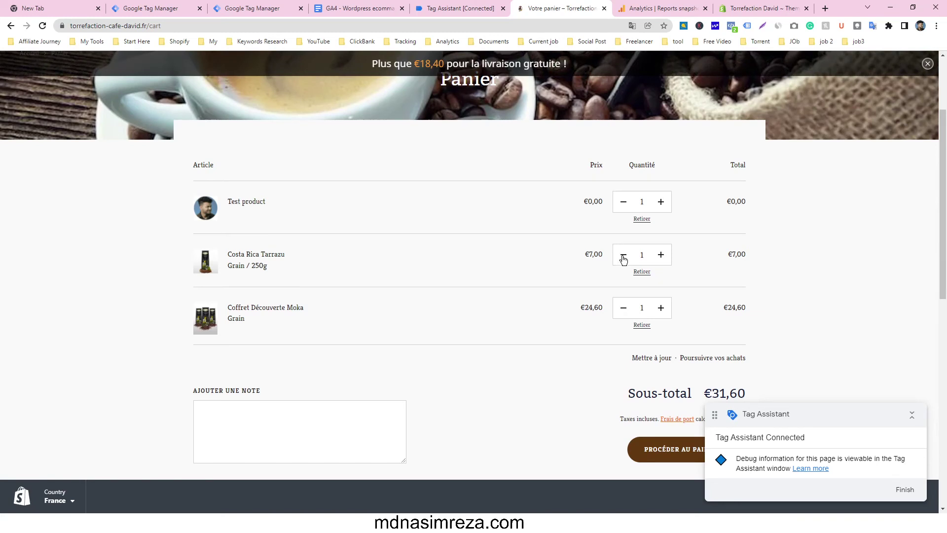
{"action": "scroll", "coordinate": [715, 211], "scroll_direction": "down", "scroll_amount": 4}
{"action": "scroll", "coordinate": [681, 214], "scroll_direction": "up", "scroll_amount": 4}
{"action": "scroll", "coordinate": [778, 276], "scroll_direction": "down", "scroll_amount": 4}
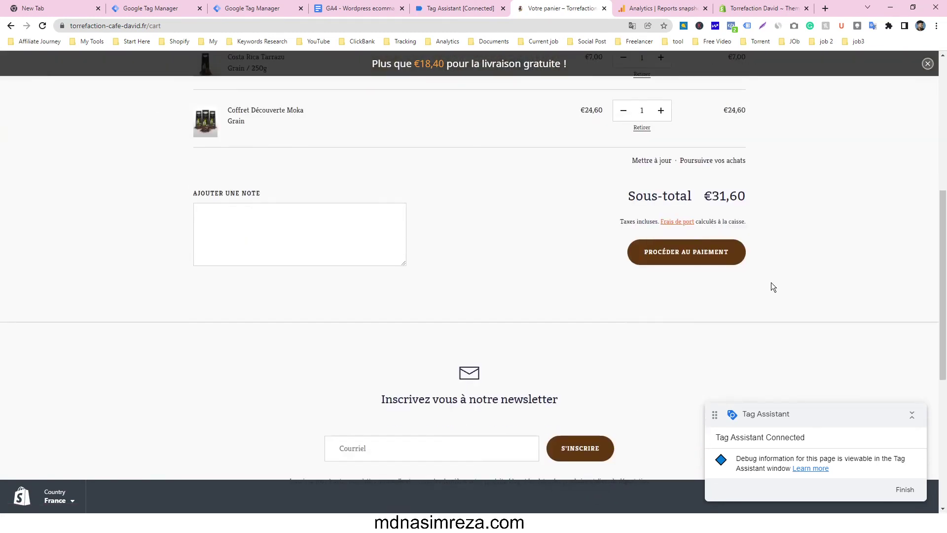
{"action": "left_click", "coordinate": [707, 256]}
{"action": "scroll", "coordinate": [696, 252], "scroll_direction": "up", "scroll_amount": 3}
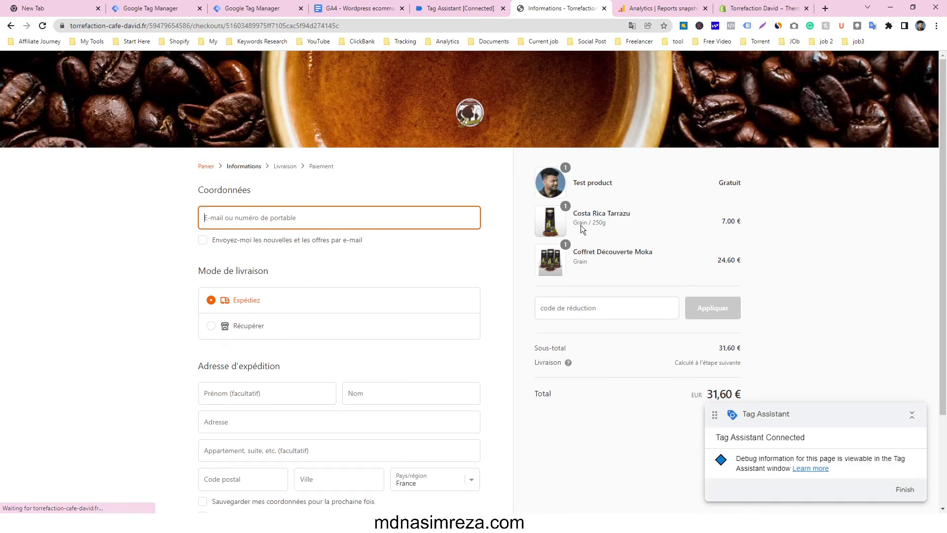
{"action": "left_click", "coordinate": [556, 210]}
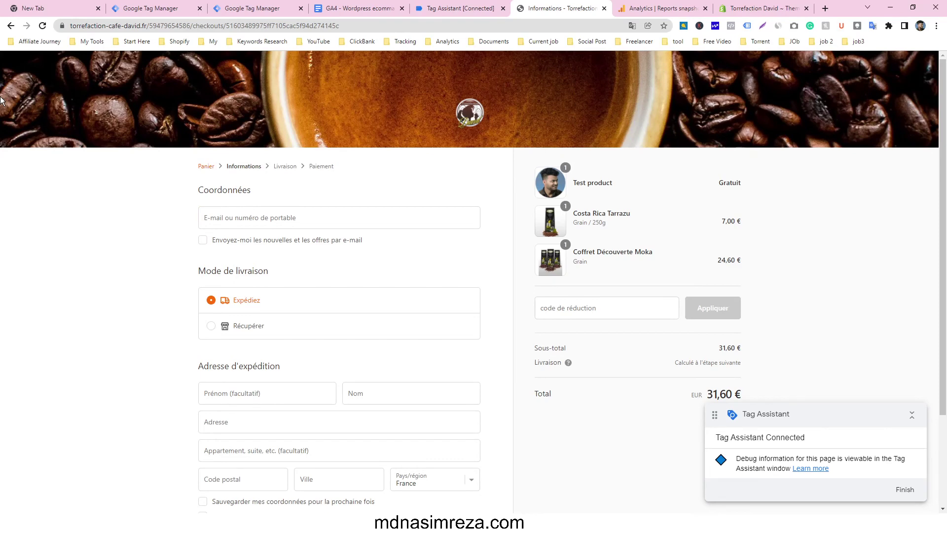
{"action": "scroll", "coordinate": [532, 219], "scroll_direction": "down", "scroll_amount": 2}
{"action": "scroll", "coordinate": [540, 220], "scroll_direction": "up", "scroll_amount": 2}
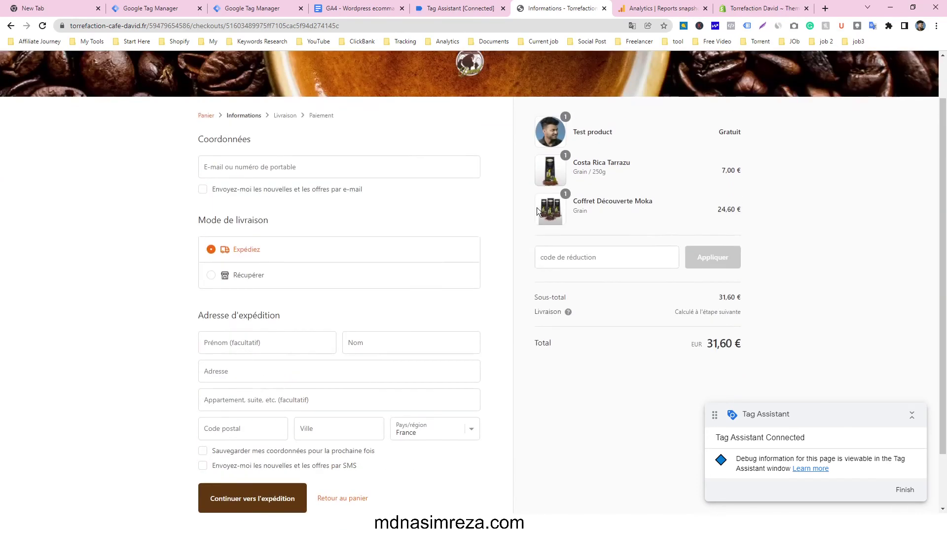
{"action": "left_click", "coordinate": [9, 26]}
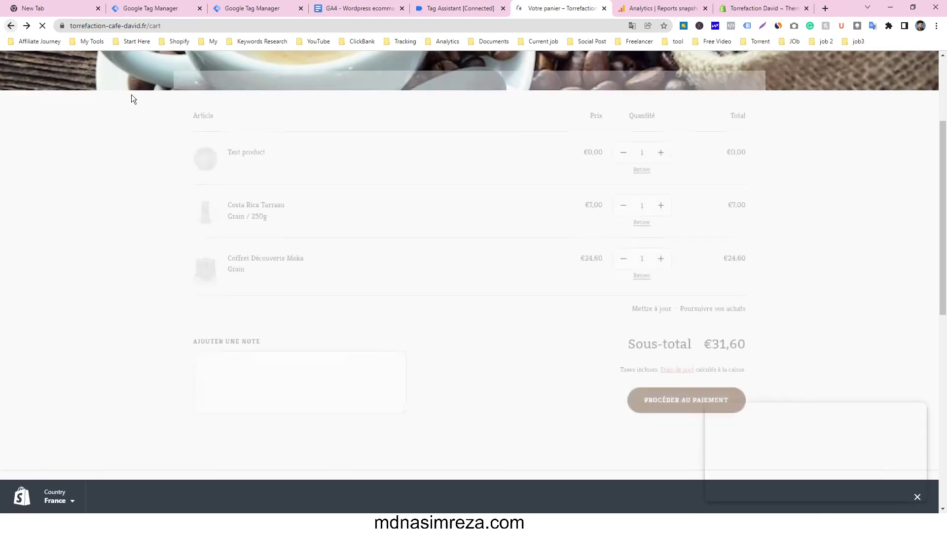
Remove the Costa Rica Tarrazu and Coffret Découverte Moka items from the cart, keeping only Test product.
{"action": "left_click", "coordinate": [642, 222]}
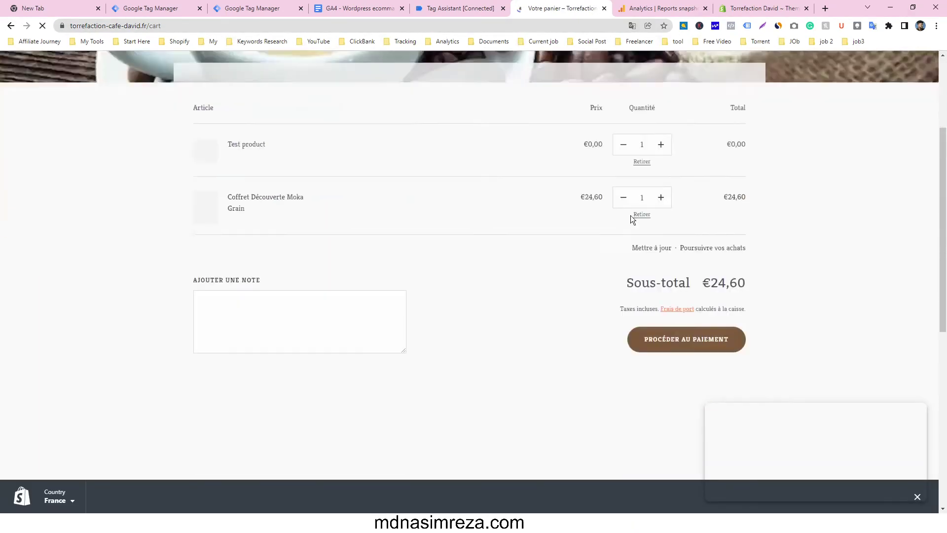
{"action": "scroll", "coordinate": [633, 213], "scroll_direction": "down", "scroll_amount": 1}
{"action": "left_click", "coordinate": [641, 173]}
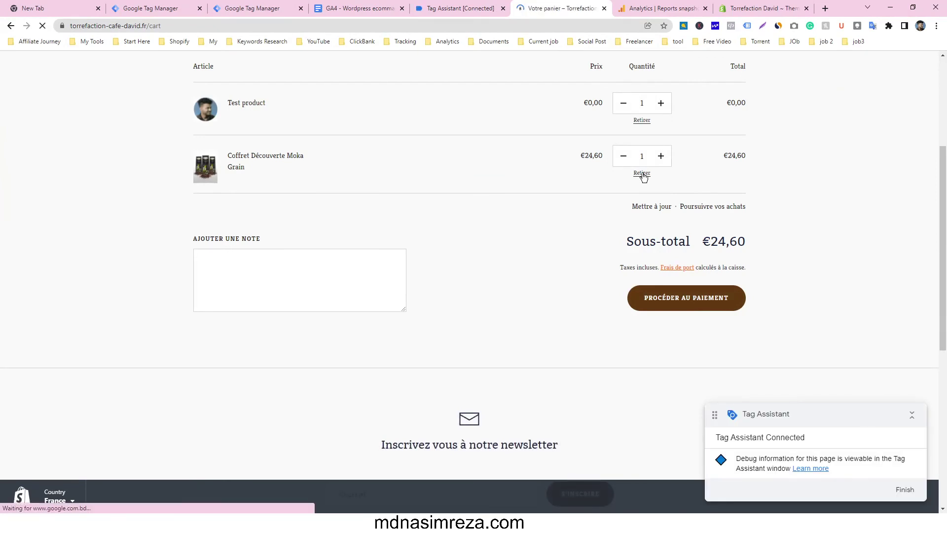
{"action": "scroll", "coordinate": [639, 167], "scroll_direction": "down", "scroll_amount": 1}
{"action": "scroll", "coordinate": [637, 188], "scroll_direction": "up", "scroll_amount": 3}
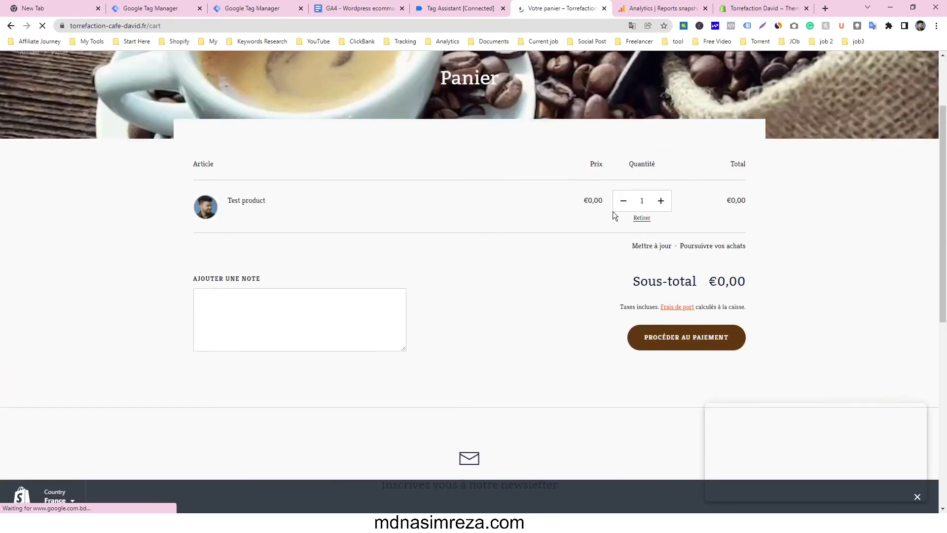
Proceed to checkout with Test product and fill in the contact e-mail.
{"action": "left_click", "coordinate": [682, 345]}
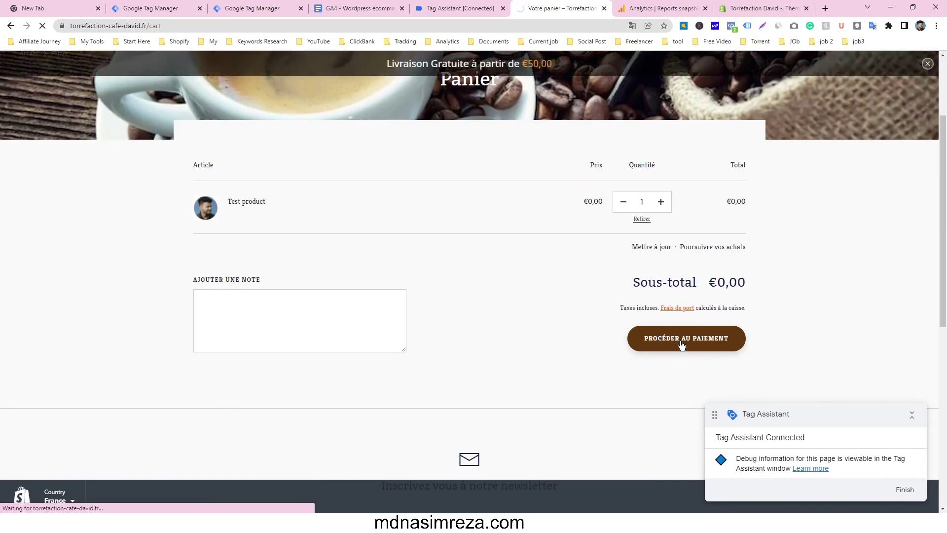
{"action": "left_click", "coordinate": [325, 220]}
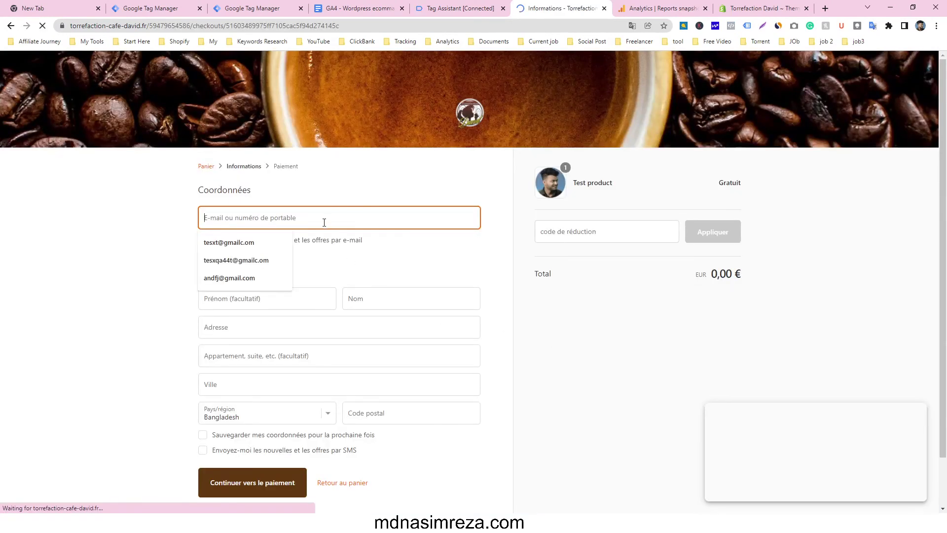
{"action": "left_click", "coordinate": [279, 237]}
{"action": "left_click", "coordinate": [231, 243]}
Fill in the billing first name, last name, address, city and postal code, and correct the contact e-mail.
{"action": "left_click", "coordinate": [257, 298]}
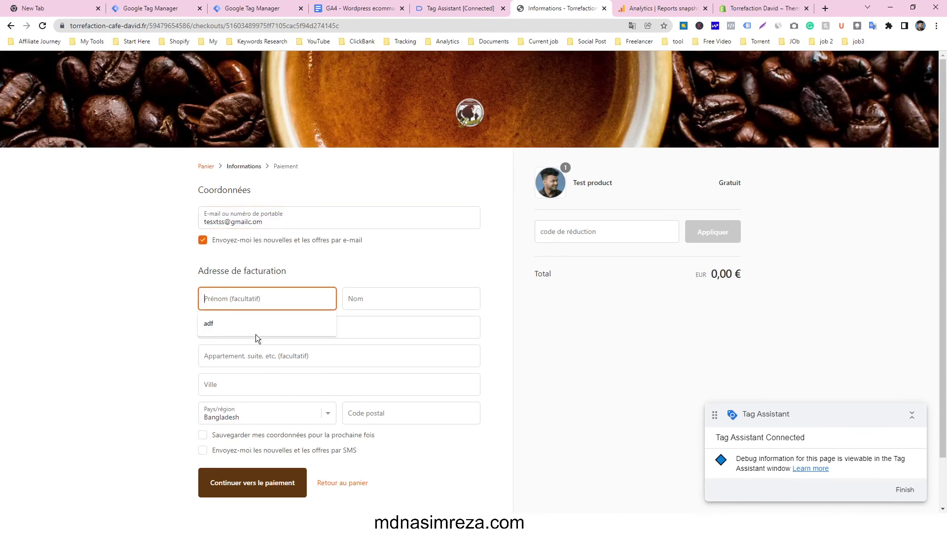
{"action": "left_click", "coordinate": [254, 334]}
{"action": "left_click", "coordinate": [351, 299]}
{"action": "left_click", "coordinate": [351, 327]}
{"action": "left_click", "coordinate": [257, 327]}
{"action": "left_click", "coordinate": [222, 355]}
{"action": "left_click", "coordinate": [262, 385]}
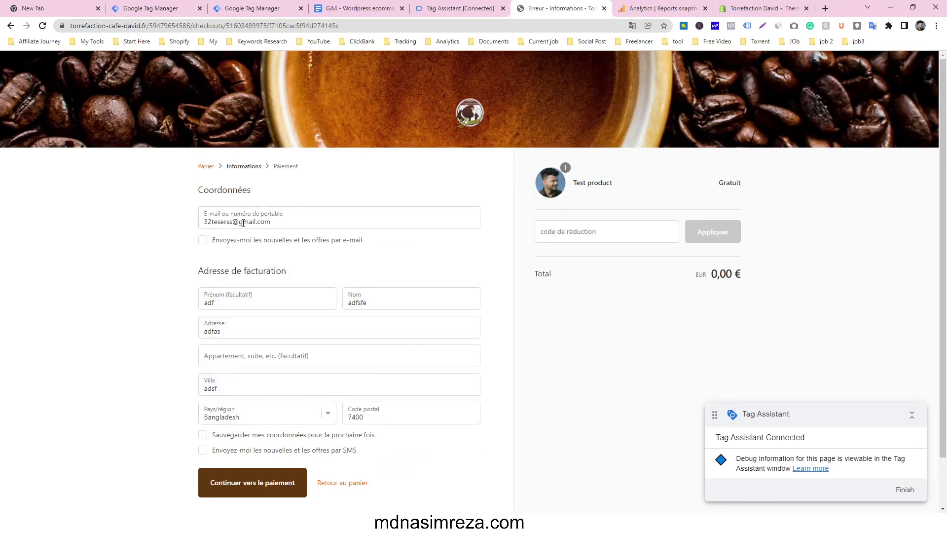
Continue to the payment stage and validate the free test order.
{"action": "scroll", "coordinate": [244, 236], "scroll_direction": "down", "scroll_amount": 2}
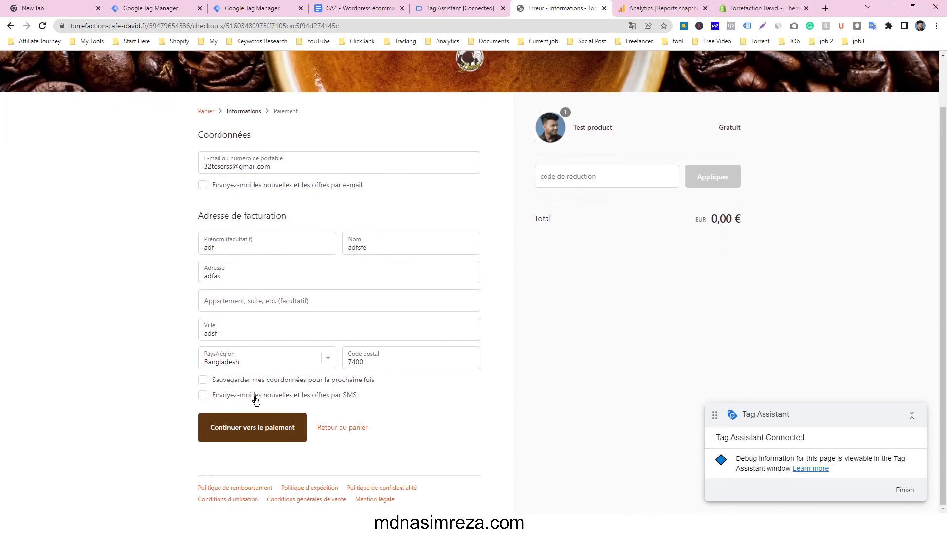
{"action": "left_click", "coordinate": [253, 426]}
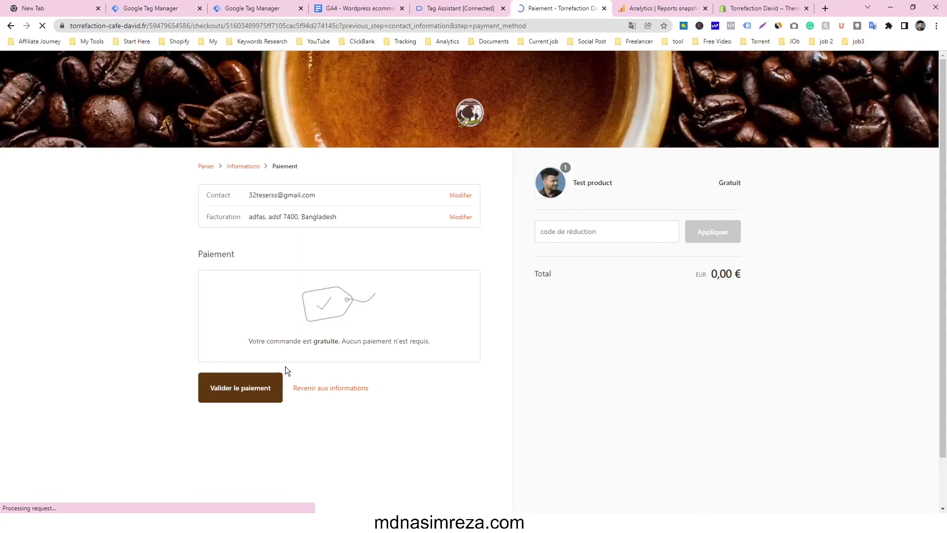
{"action": "left_click", "coordinate": [229, 389]}
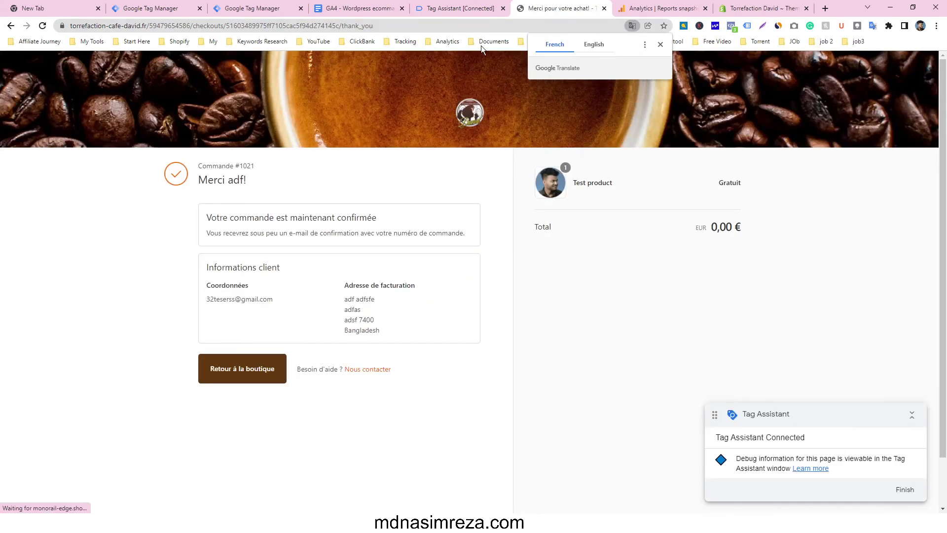
Switch to Tag Assistant and review the tags, variables and data layer in the summary for container GTM-PHSXN9K.
{"action": "left_click", "coordinate": [454, 12]}
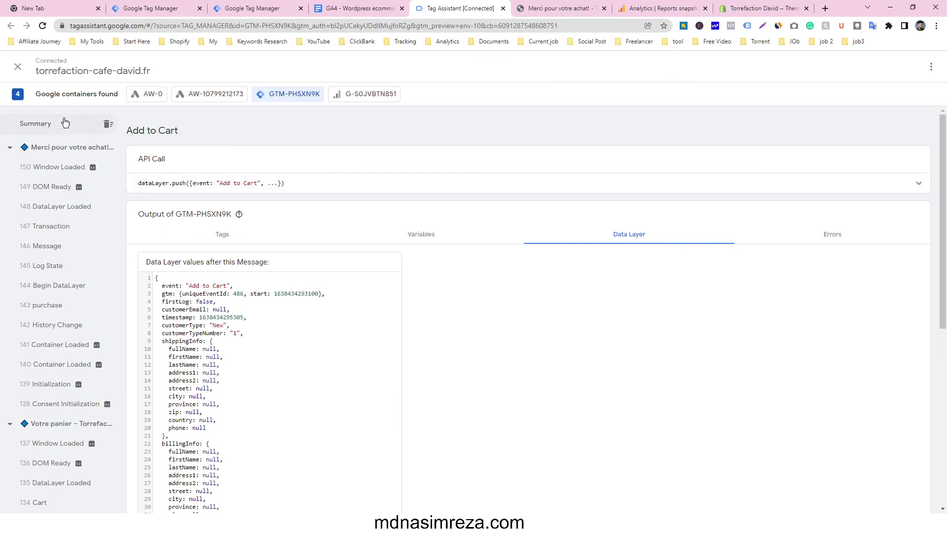
{"action": "left_click", "coordinate": [51, 126]}
{"action": "left_click", "coordinate": [236, 181]}
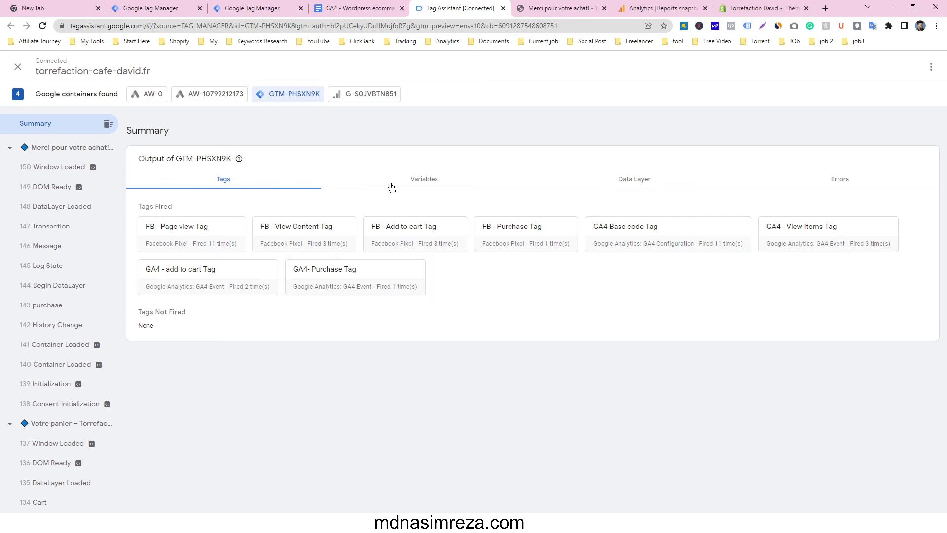
{"action": "left_click", "coordinate": [436, 184]}
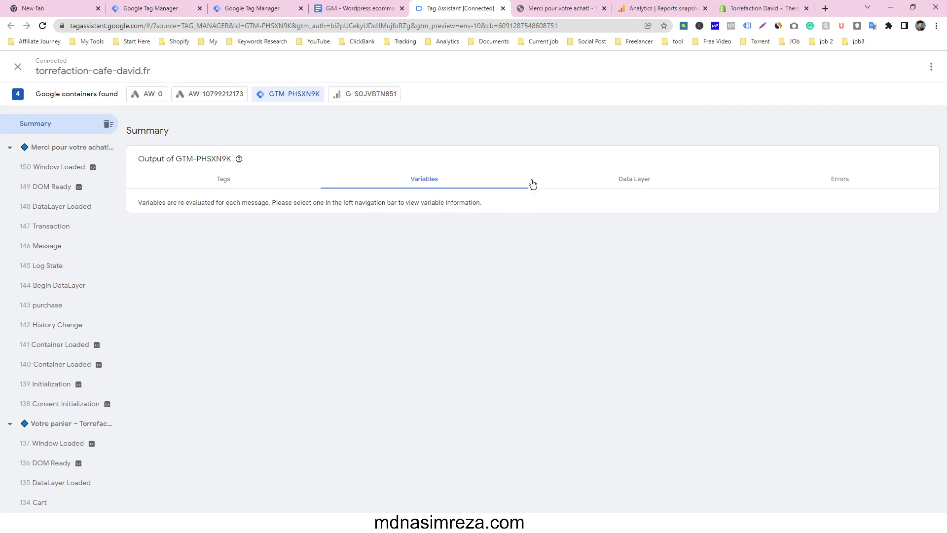
{"action": "left_click", "coordinate": [647, 184]}
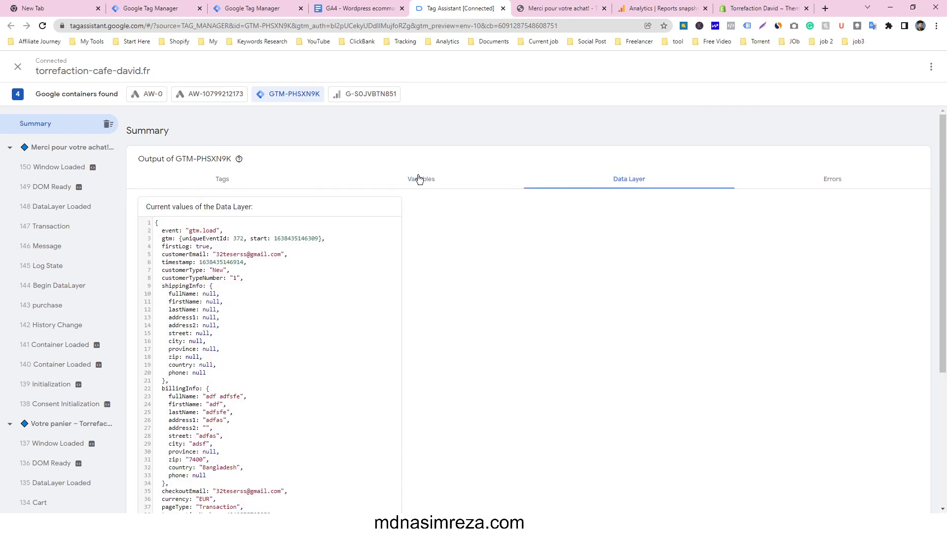
Examine the variable values of the Transaction event on the order confirmation page, including product and transaction details.
{"action": "left_click", "coordinate": [73, 226]}
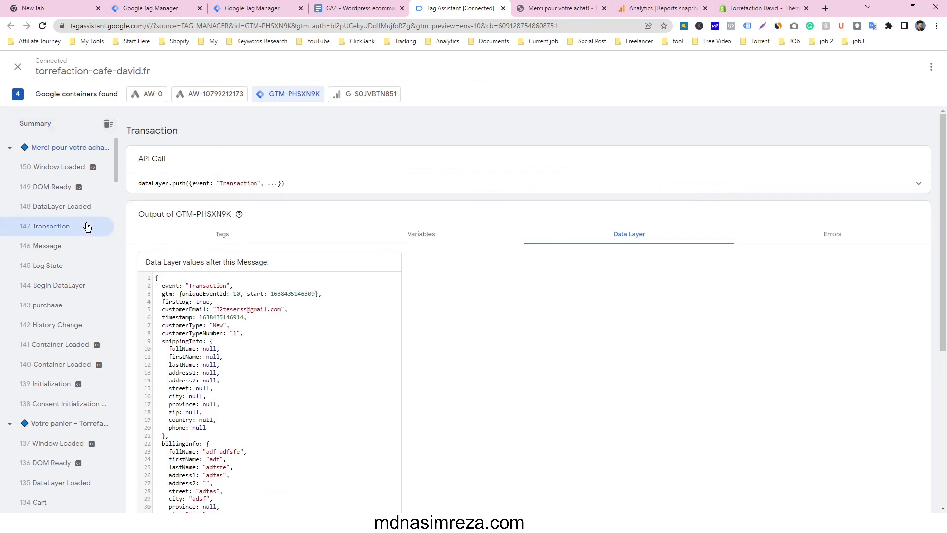
{"action": "left_click", "coordinate": [440, 235]}
{"action": "scroll", "coordinate": [429, 212], "scroll_direction": "down", "scroll_amount": 12}
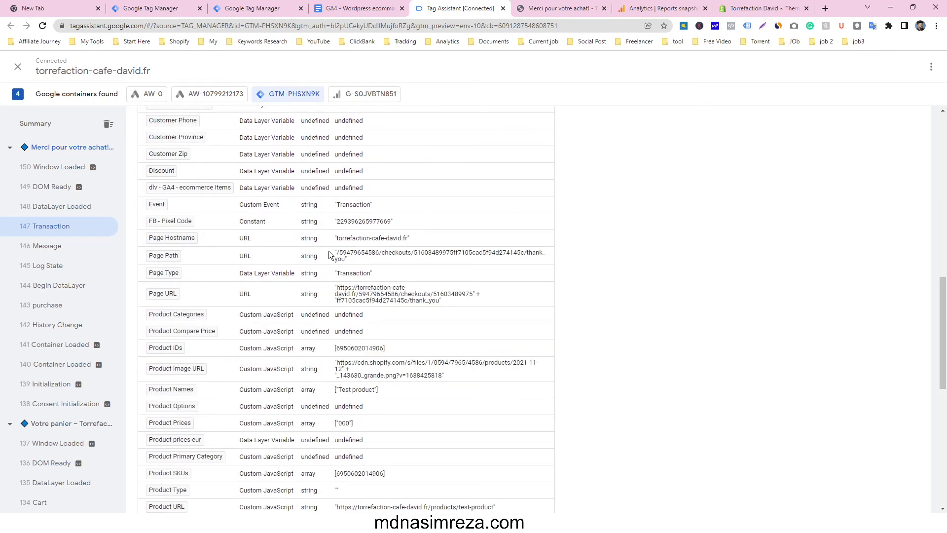
{"action": "scroll", "coordinate": [340, 259], "scroll_direction": "down", "scroll_amount": 6}
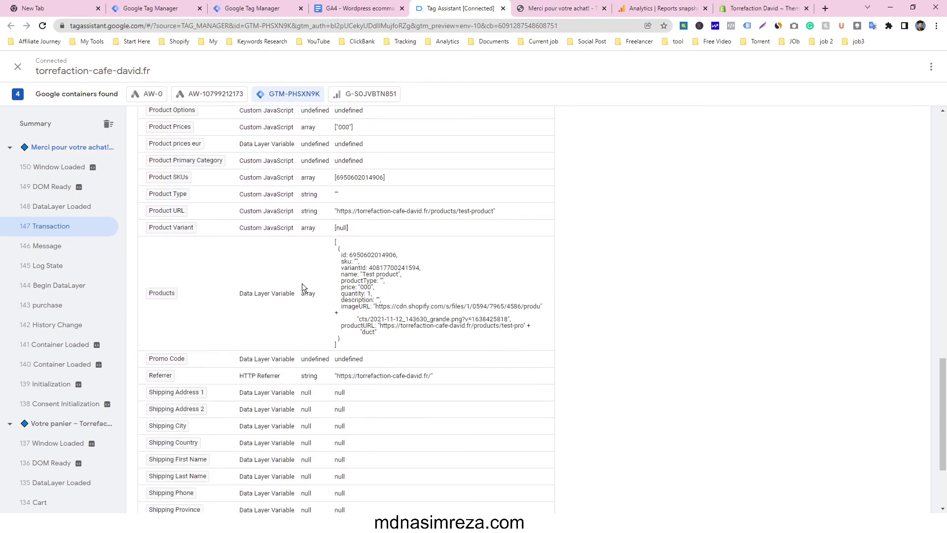
{"action": "scroll", "coordinate": [423, 262], "scroll_direction": "down", "scroll_amount": 3}
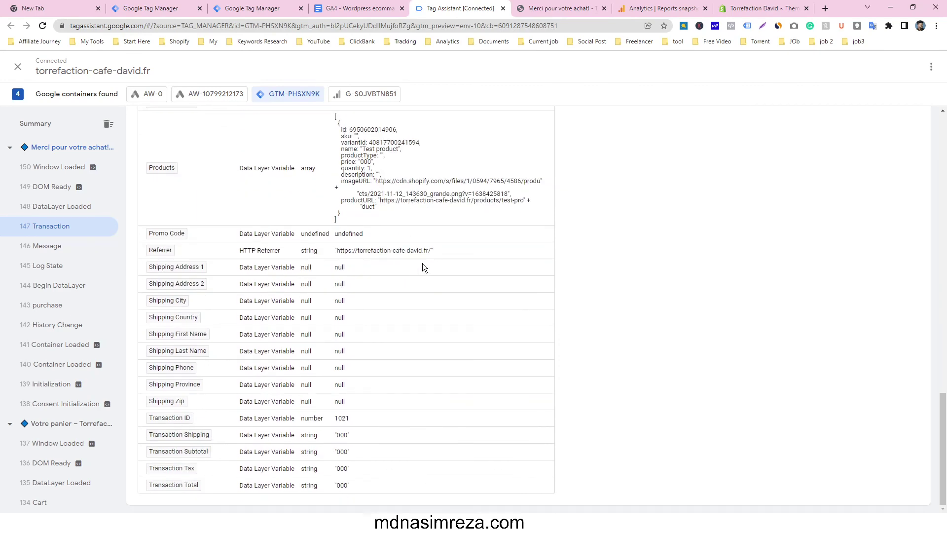
{"action": "scroll", "coordinate": [543, 229], "scroll_direction": "up", "scroll_amount": 20}
{"action": "scroll", "coordinate": [539, 229], "scroll_direction": "up", "scroll_amount": 1}
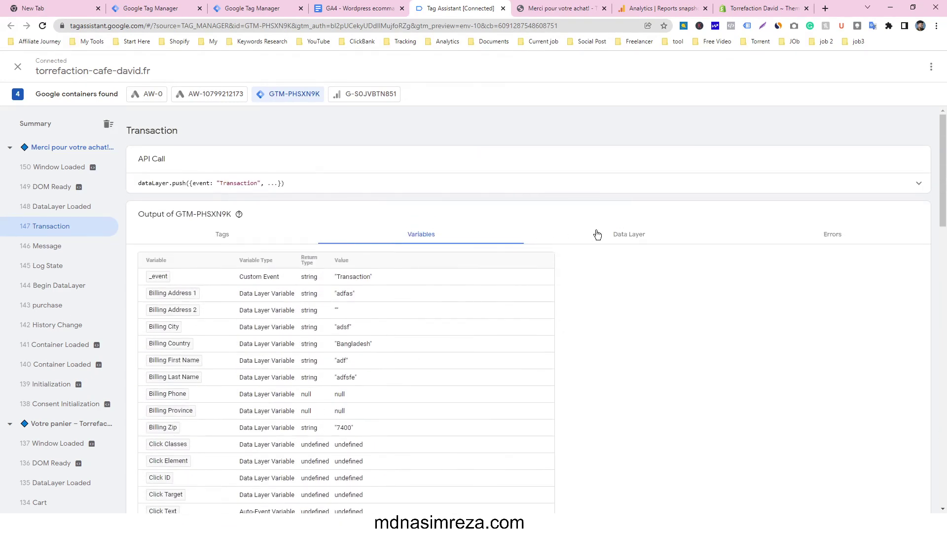
Check the Transaction event's data layer and tags, and inspect which tags fired on the purchase event.
{"action": "left_click", "coordinate": [634, 233]}
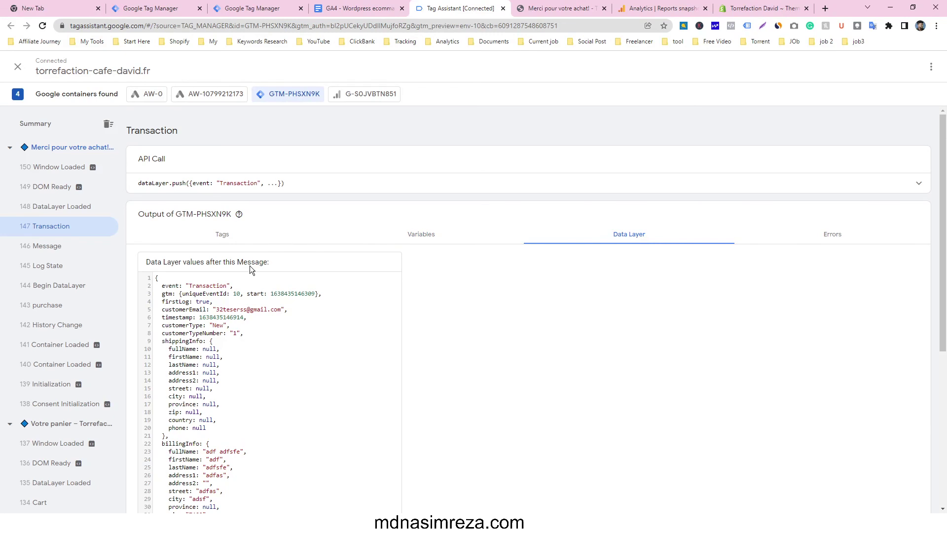
{"action": "left_click", "coordinate": [226, 235]}
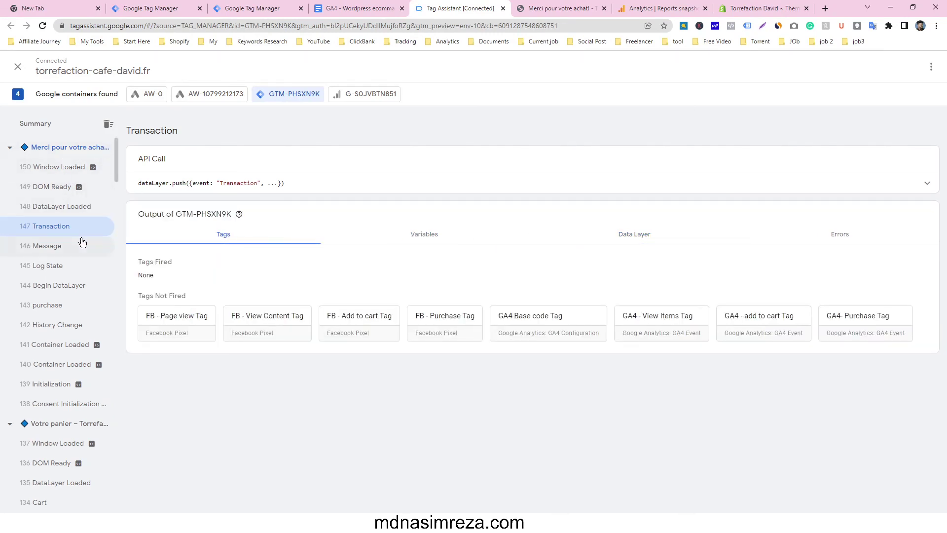
{"action": "left_click", "coordinate": [72, 309]}
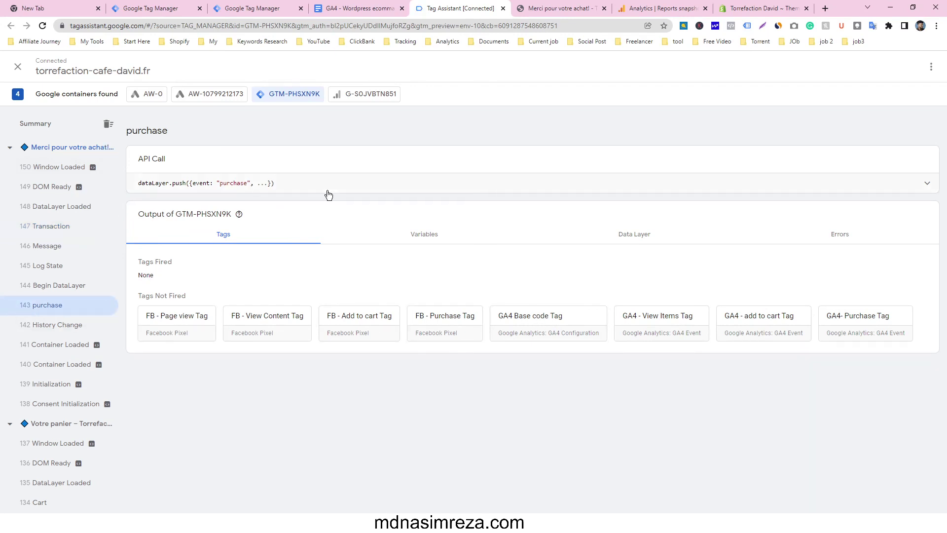
Switch to Google Analytics and open the purchase event's parameters from the event counts in the Realtime overview.
{"action": "left_click", "coordinate": [638, 6]}
{"action": "scroll", "coordinate": [259, 265], "scroll_direction": "up", "scroll_amount": 3}
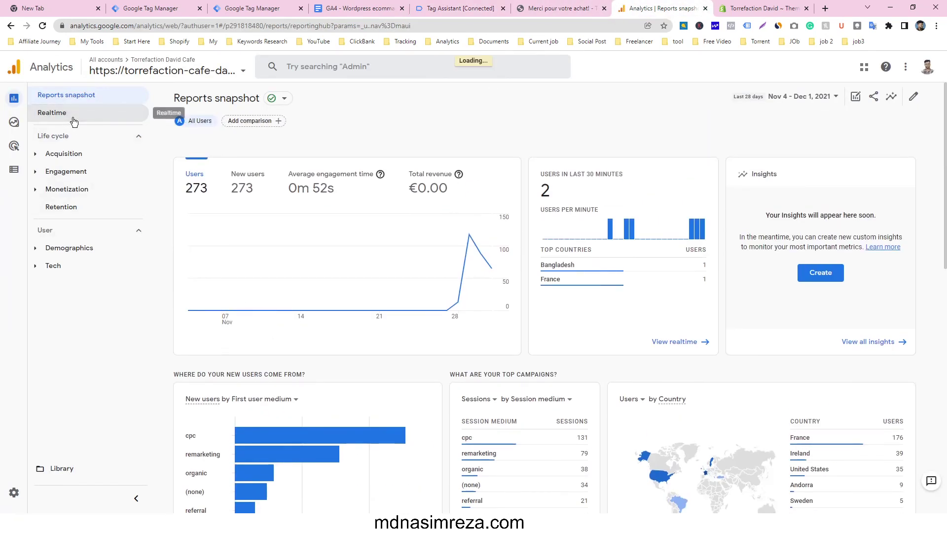
{"action": "left_click", "coordinate": [73, 119]}
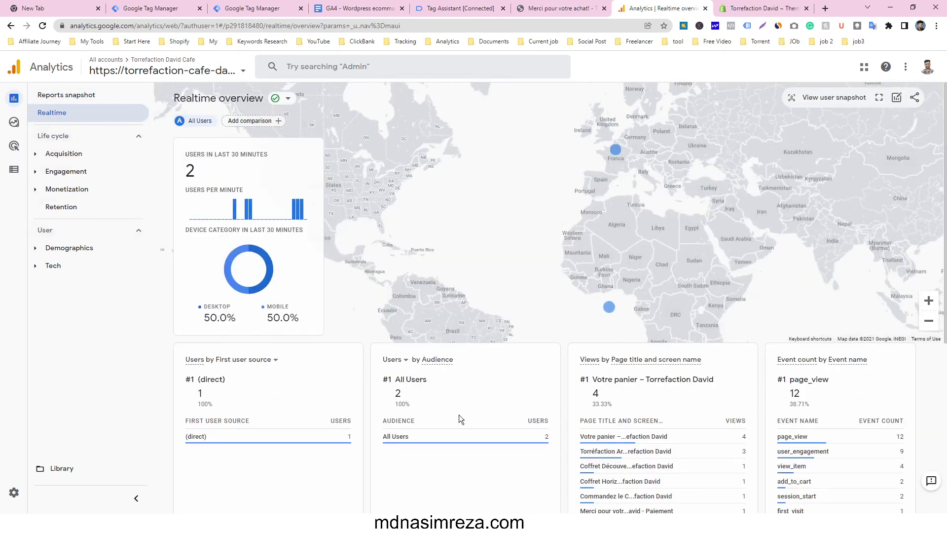
{"action": "scroll", "coordinate": [517, 391], "scroll_direction": "down", "scroll_amount": 2}
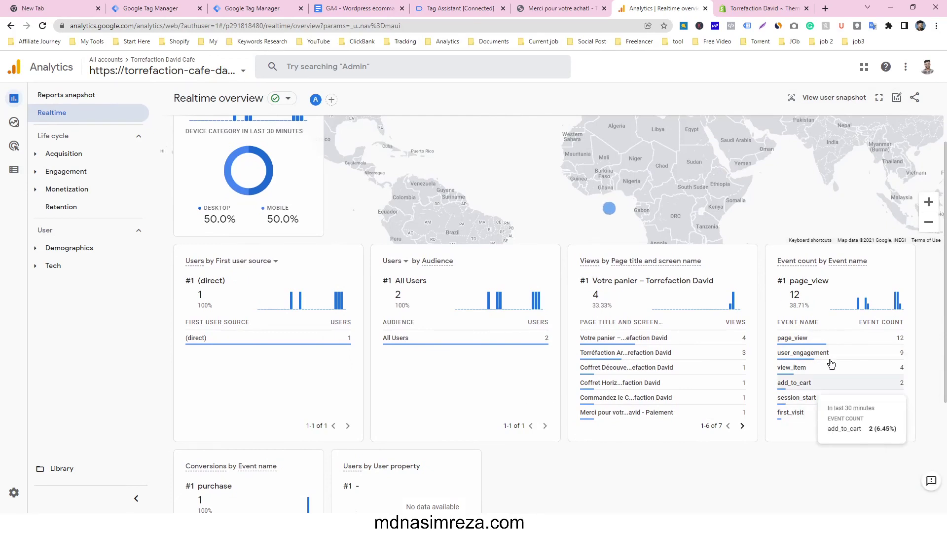
{"action": "left_click", "coordinate": [899, 427]}
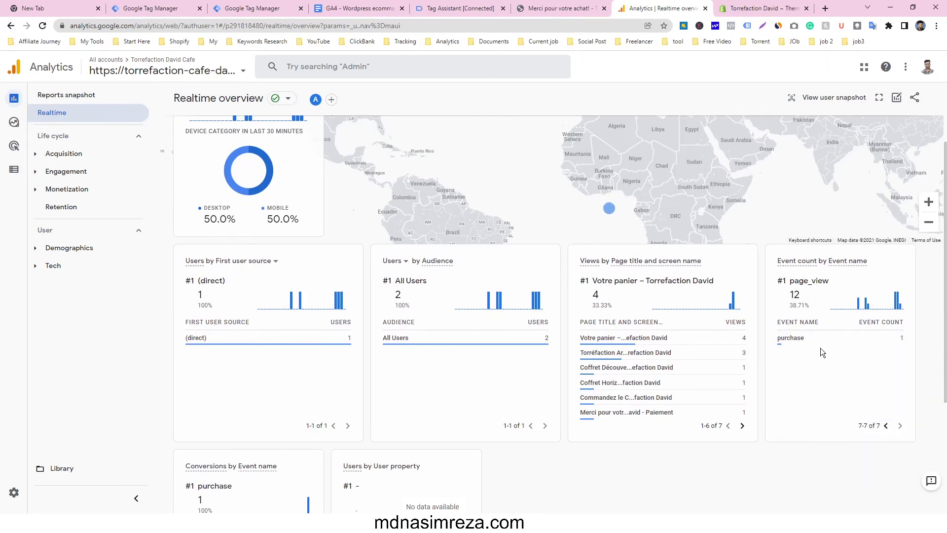
{"action": "left_click", "coordinate": [809, 336]}
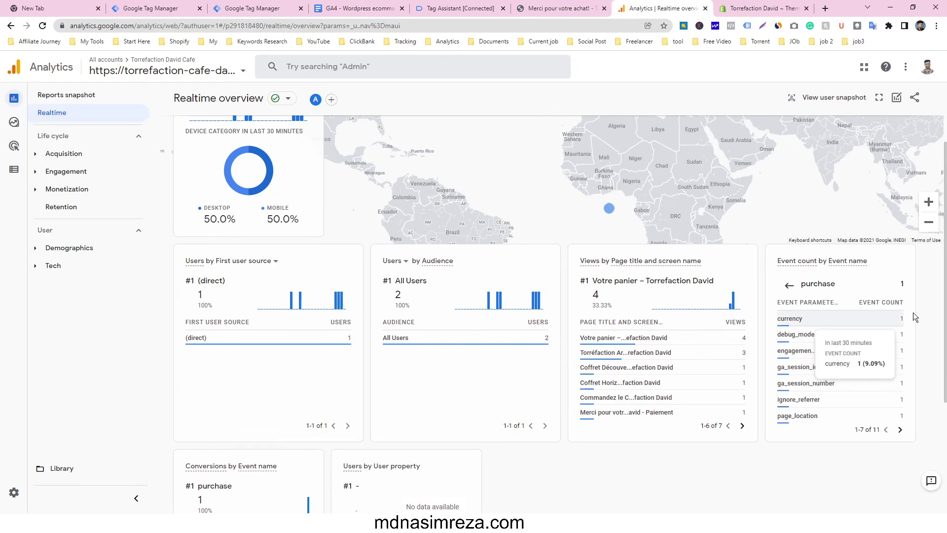